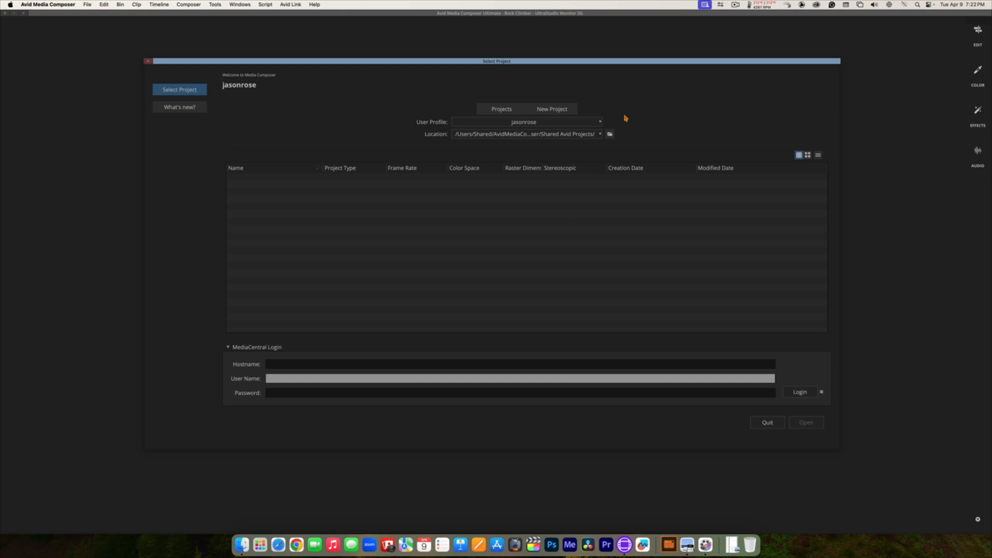
# Step: Open the new project setup in the Select Project window
pyautogui.moveTo(623, 63); pyautogui.dragTo(626, 64)
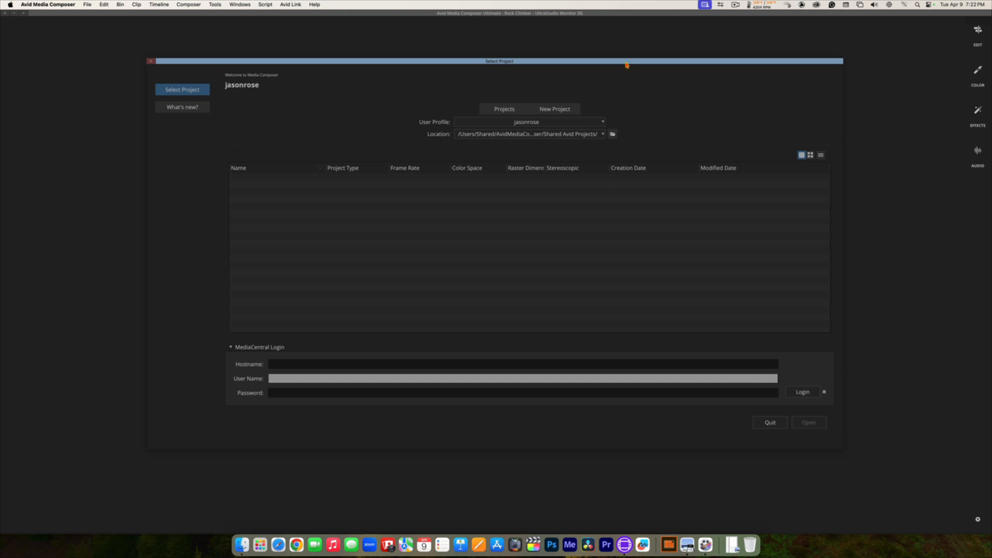
pyautogui.click(625, 65)
pyautogui.click(555, 111)
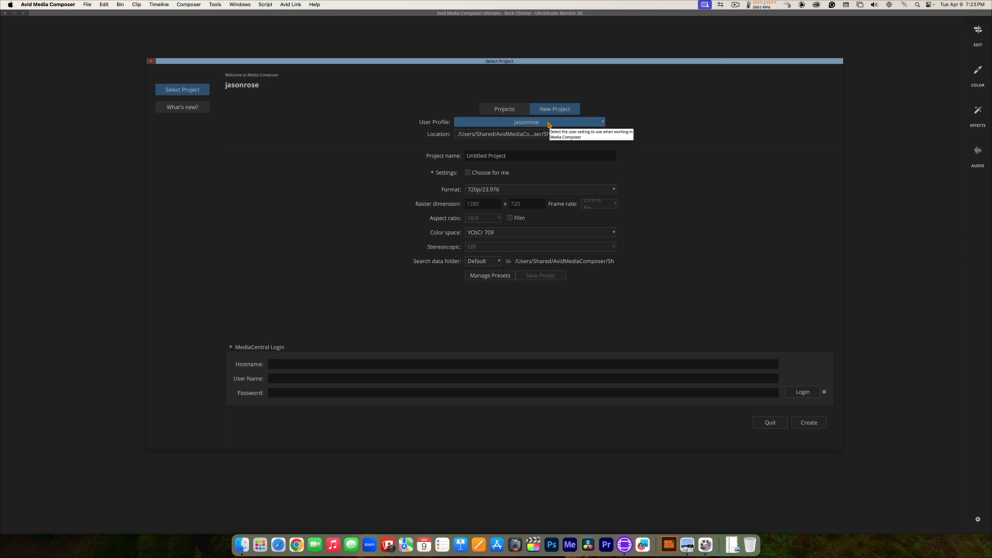
# Step: Create a user profile with the standard Media Composer preferred settings, entering the editor's name as the profile name
pyautogui.click(549, 123)
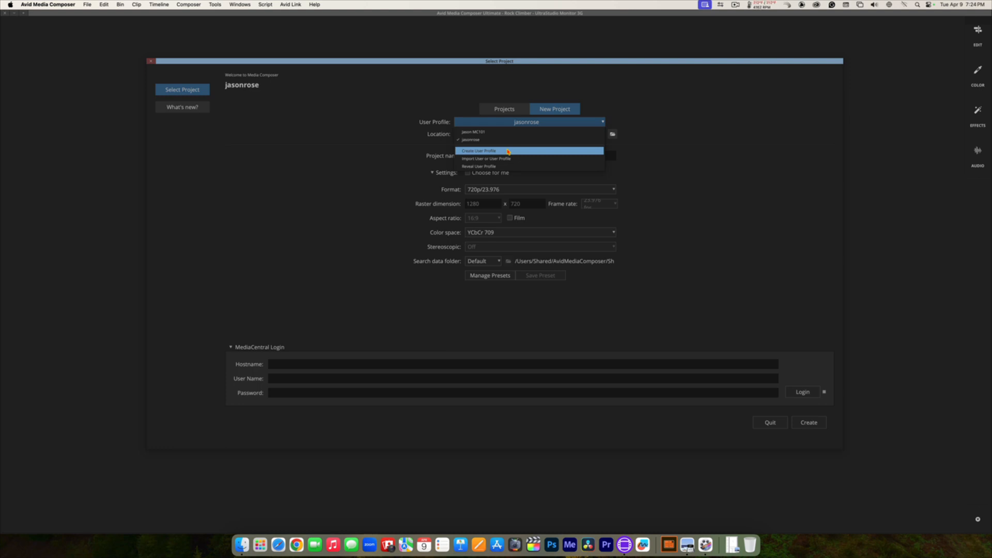
pyautogui.click(508, 152)
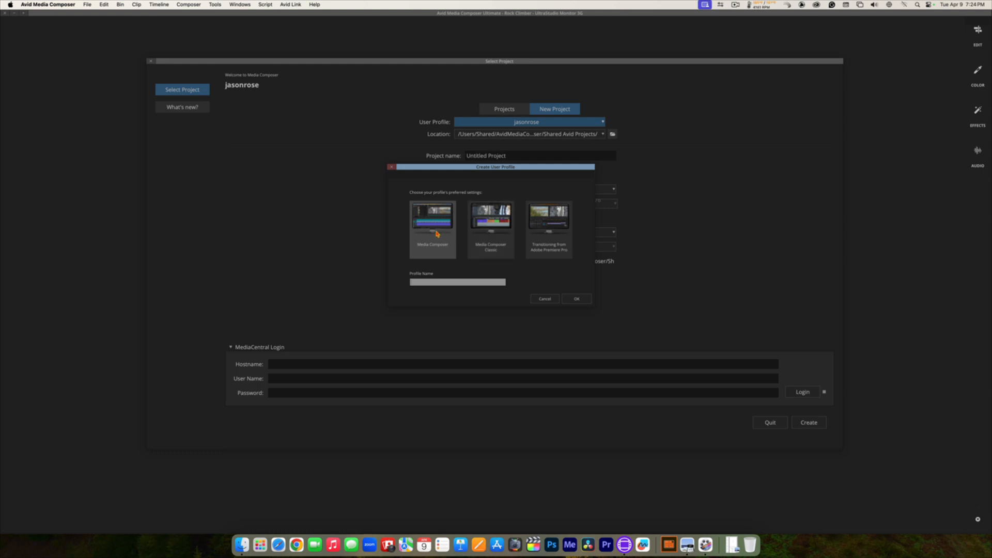
pyautogui.moveTo(435, 234)
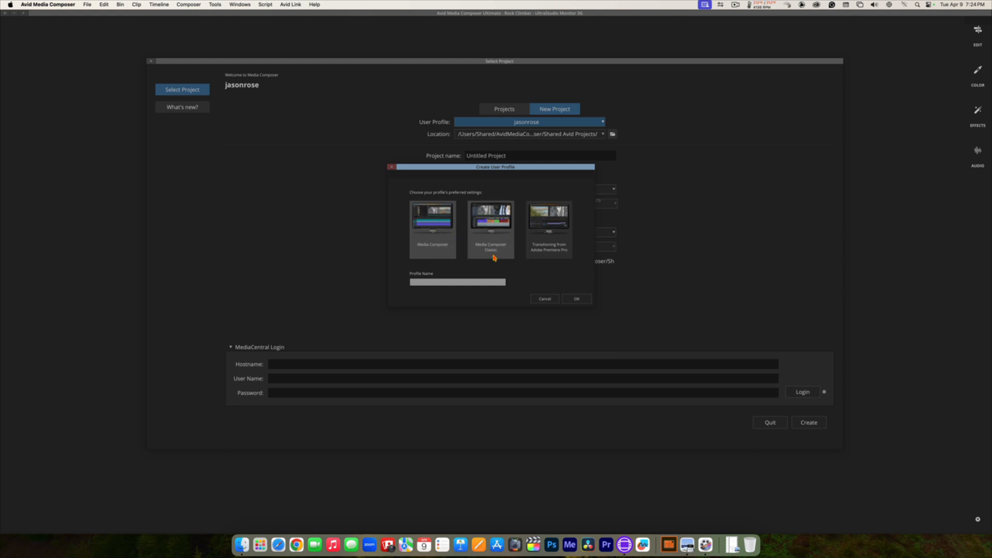
pyautogui.moveTo(491, 255)
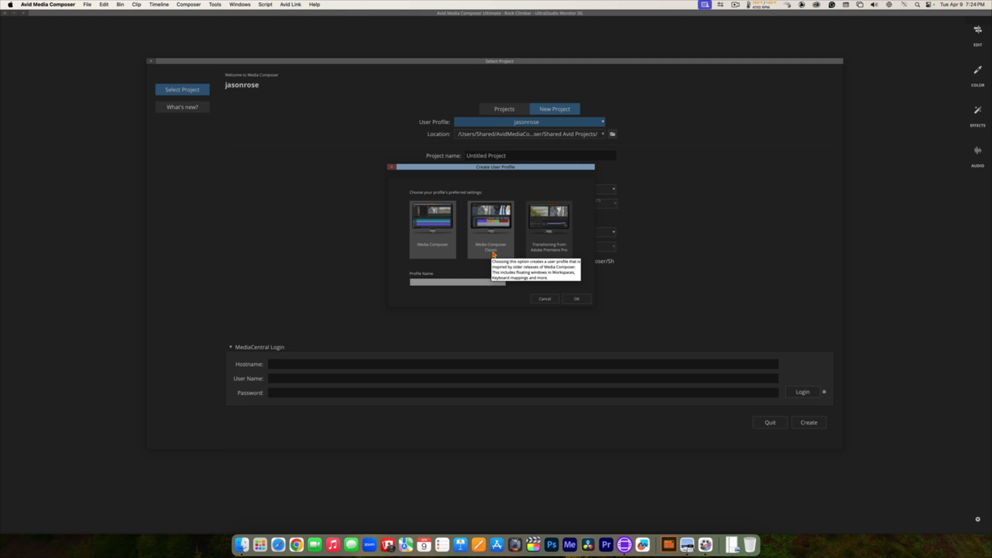
pyautogui.moveTo(545, 256)
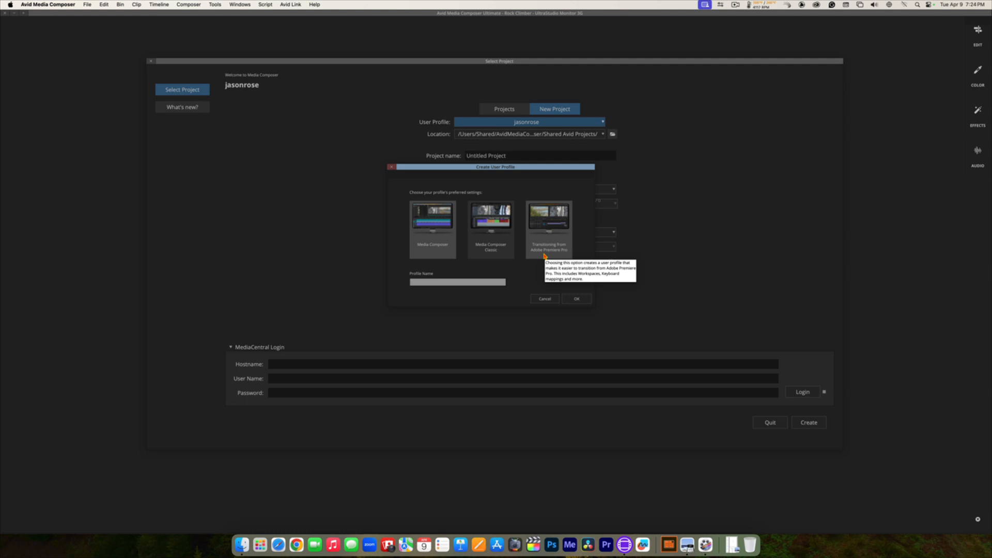
pyautogui.click(432, 226)
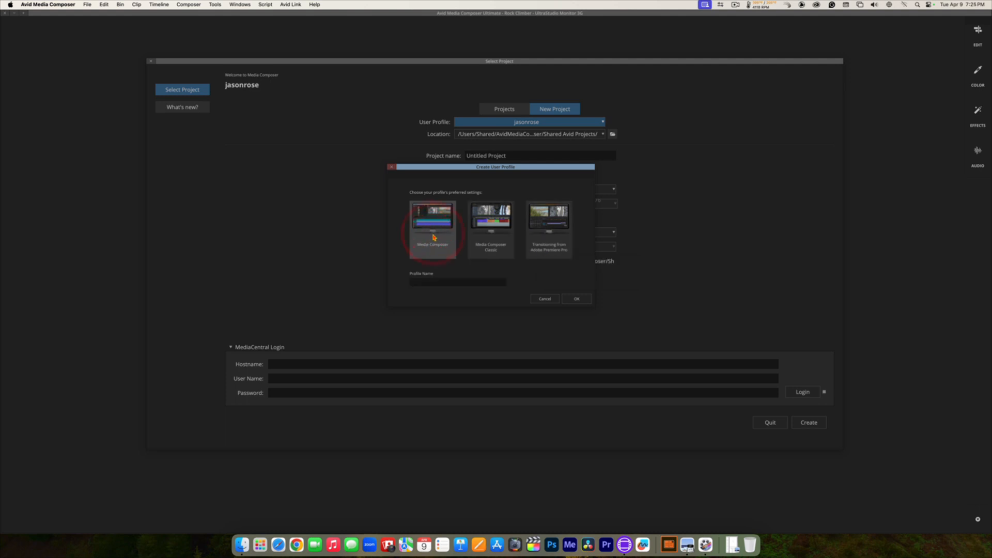
pyautogui.click(420, 283)
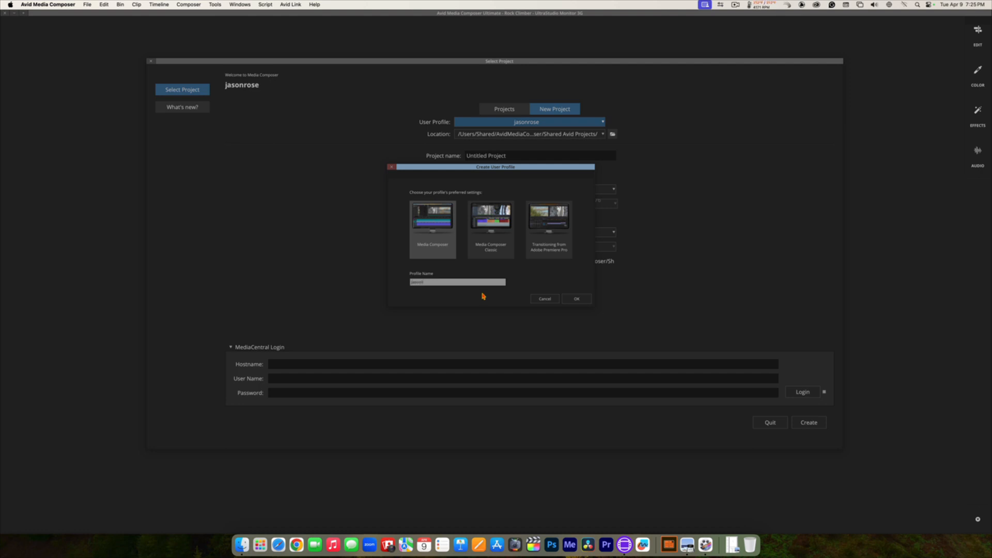
pyautogui.click(571, 298)
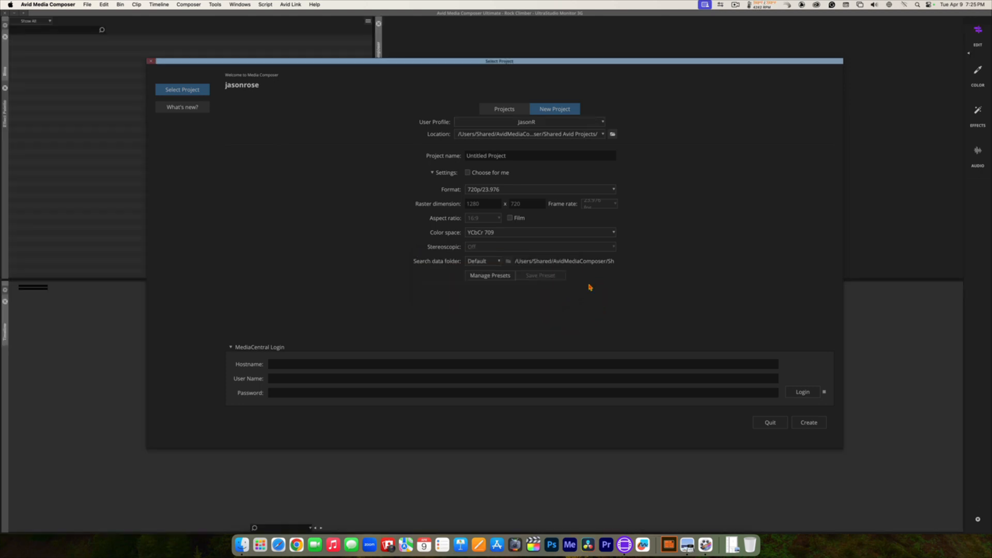
pyautogui.click(601, 122)
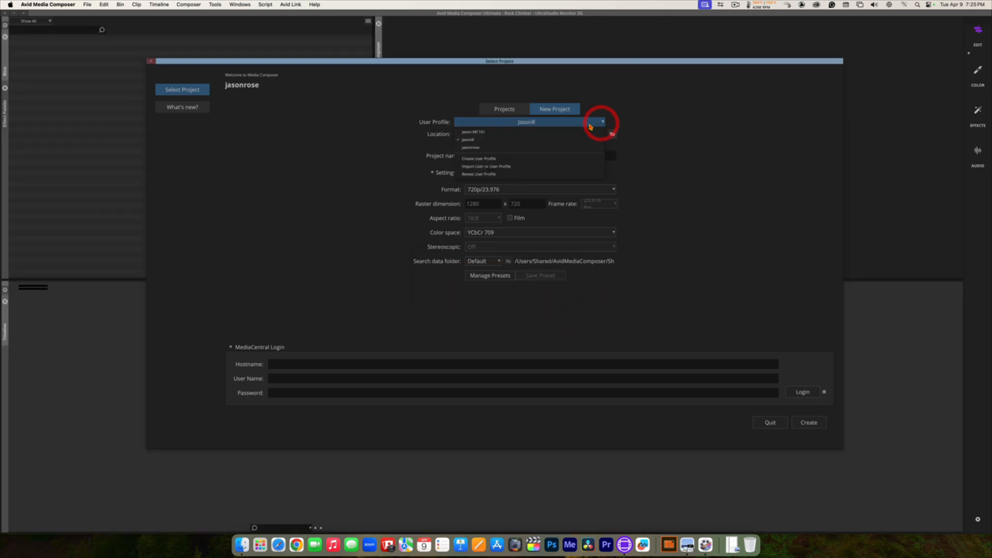
pyautogui.click(665, 150)
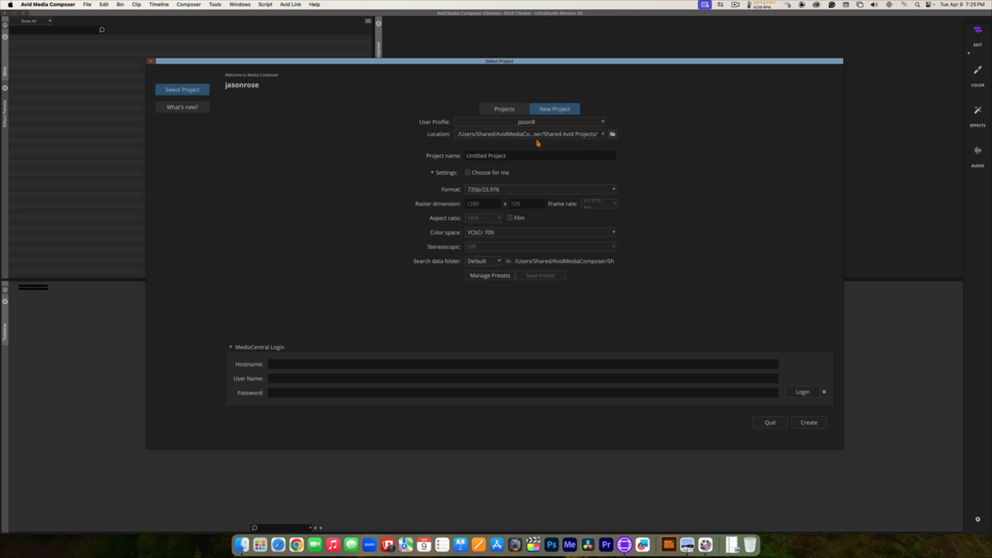
# Step: Set the new project's location to the Avid Projects folder inside the user's Documents folder
pyautogui.click(603, 136)
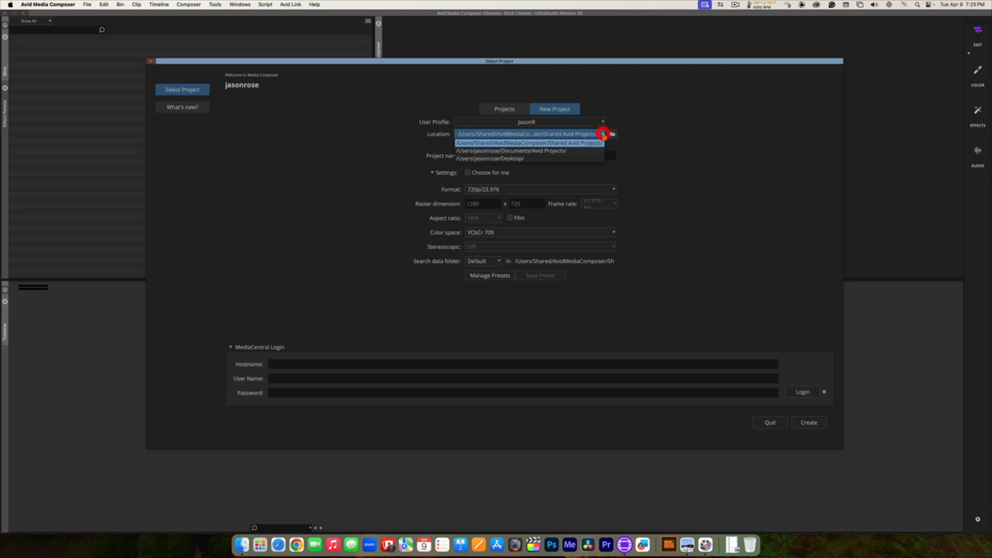
pyautogui.click(562, 151)
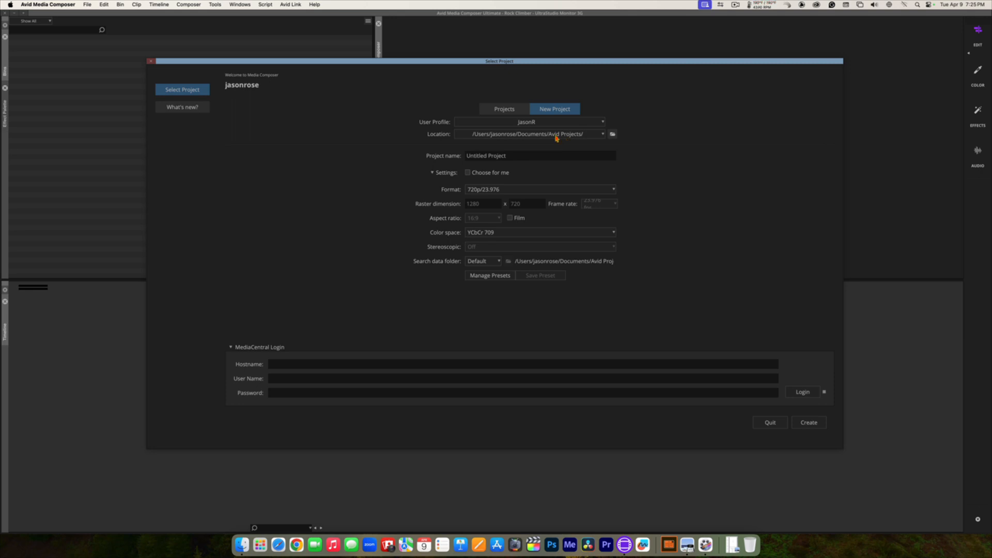
pyautogui.click(543, 136)
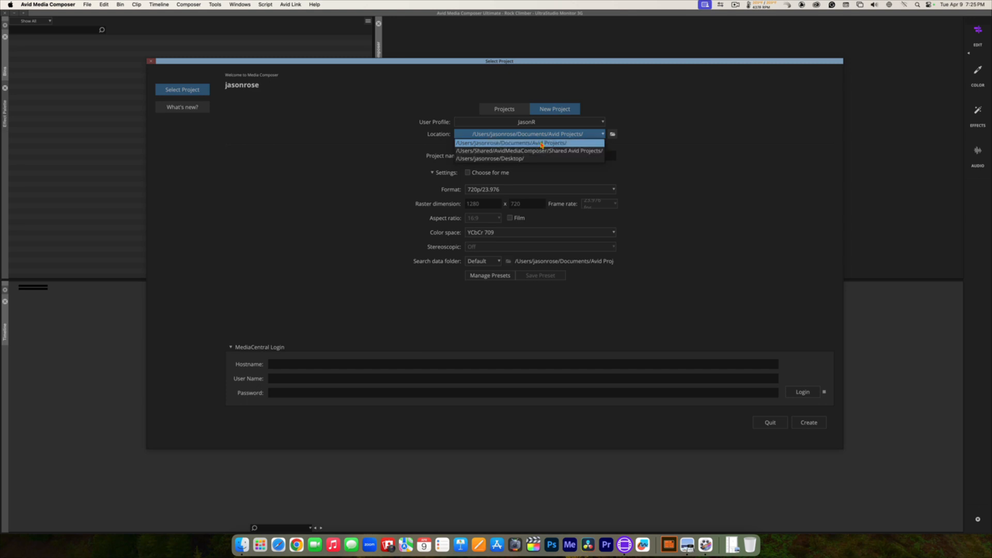
pyautogui.click(542, 143)
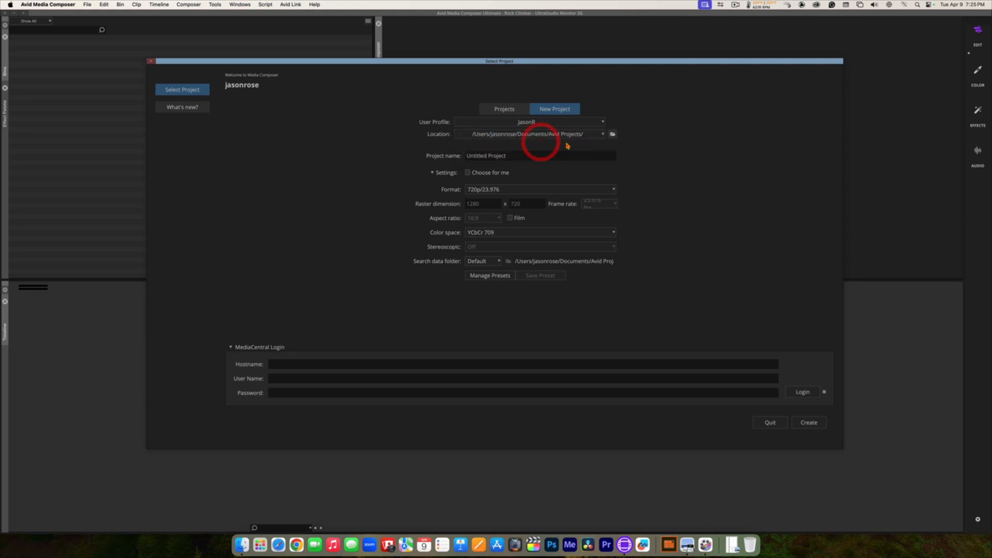
pyautogui.click(612, 135)
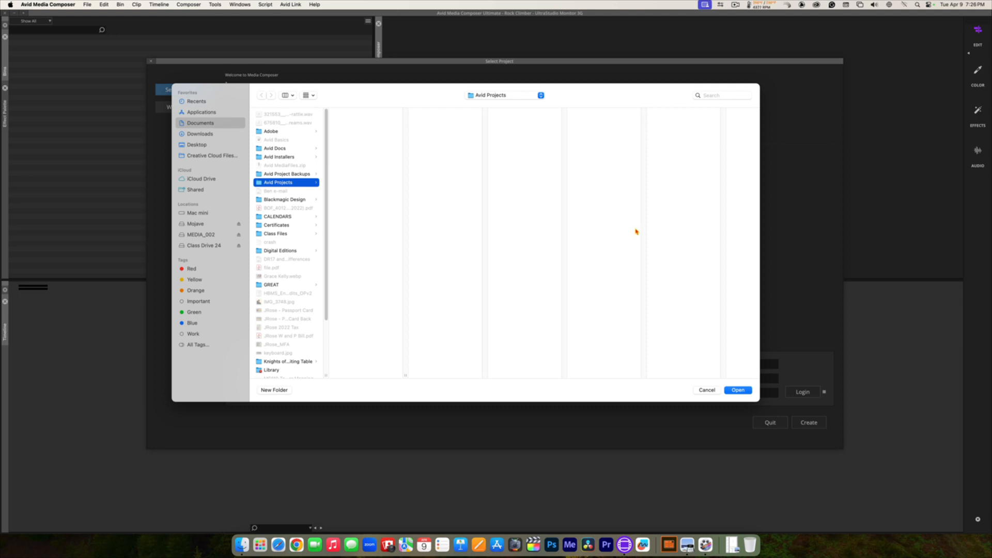
pyautogui.click(705, 391)
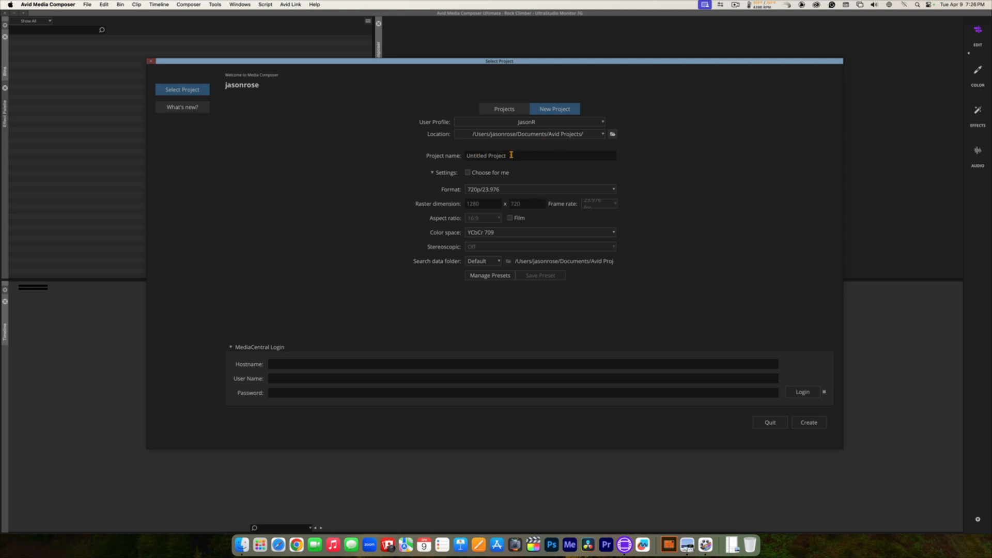
# Step: Name the new project Scene 20
pyautogui.moveTo(511, 154)
pyautogui.mouseDown()
pyautogui.moveTo(458, 149)
pyautogui.moveTo(523, 154)
pyautogui.mouseUp()
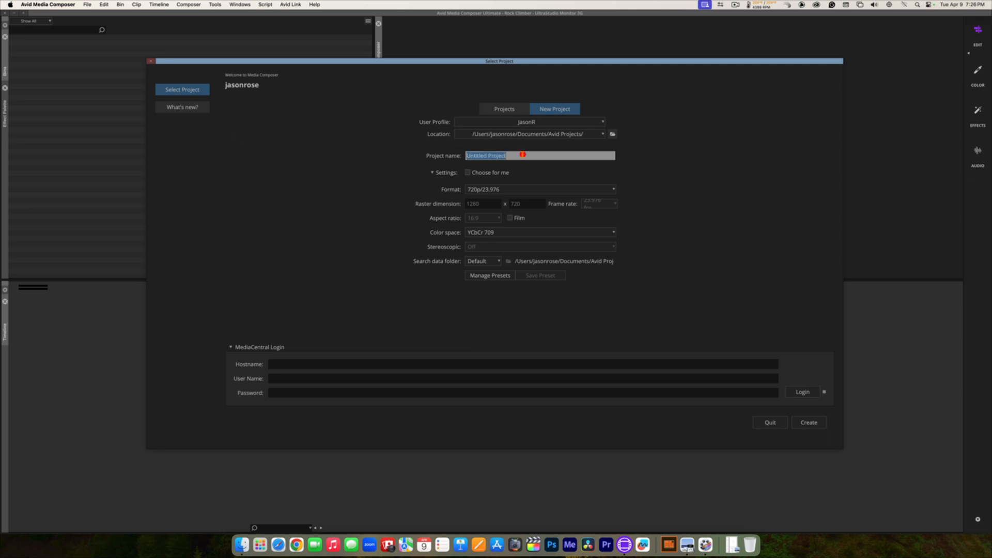
pyautogui.write('Scene 20')
# Step: Set the project format manually to HD 1080, 1080p/24, with automatic settings selection turned off
pyautogui.click(468, 173)
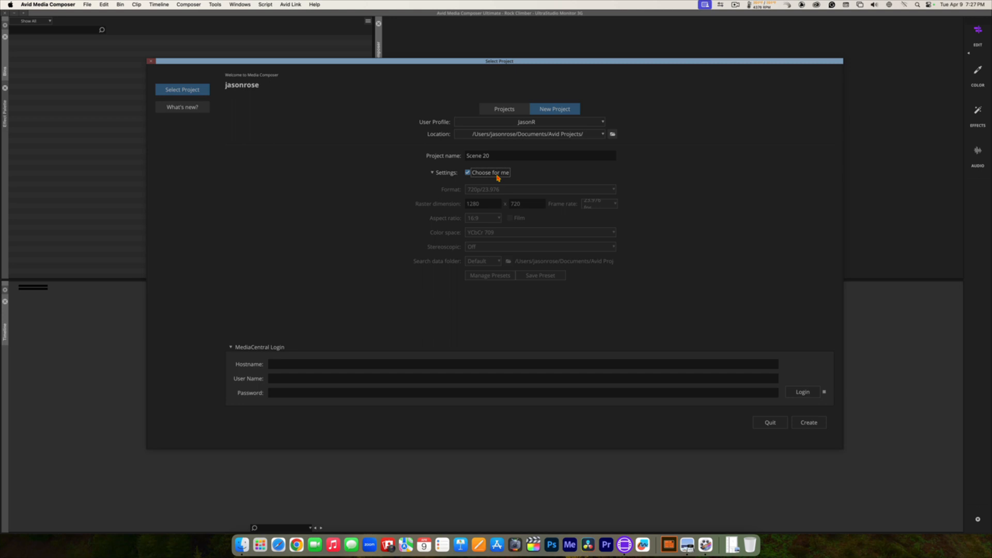
pyautogui.click(468, 174)
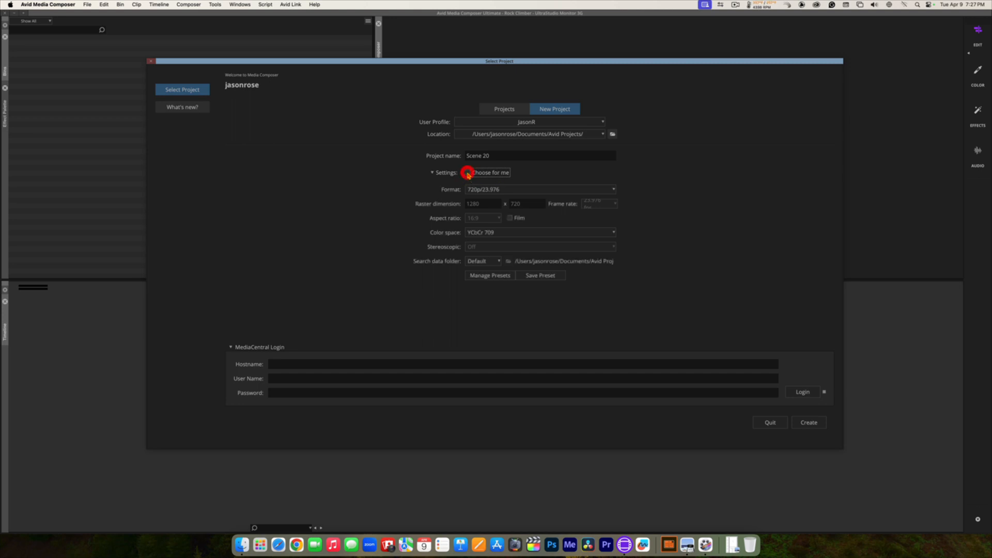
pyautogui.click(548, 190)
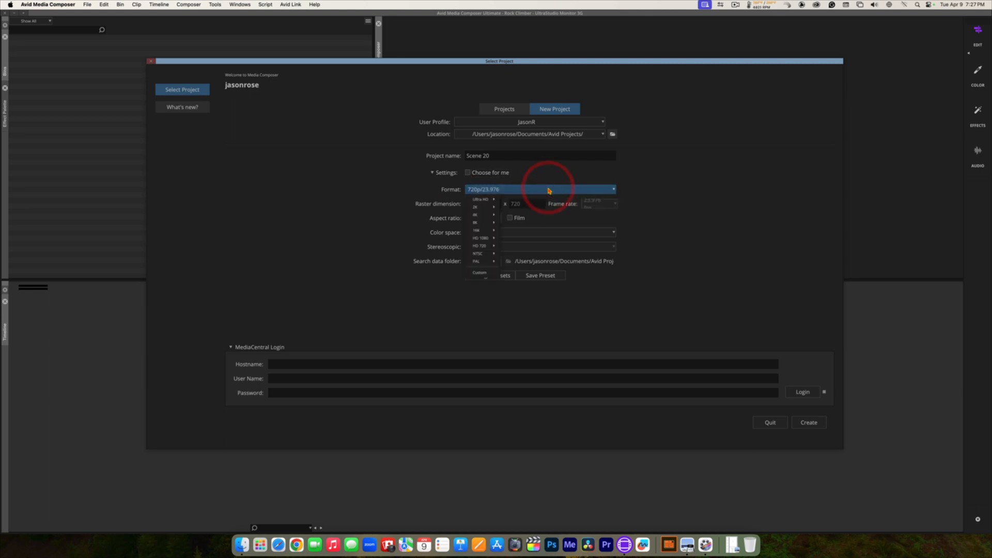
pyautogui.moveTo(488, 239)
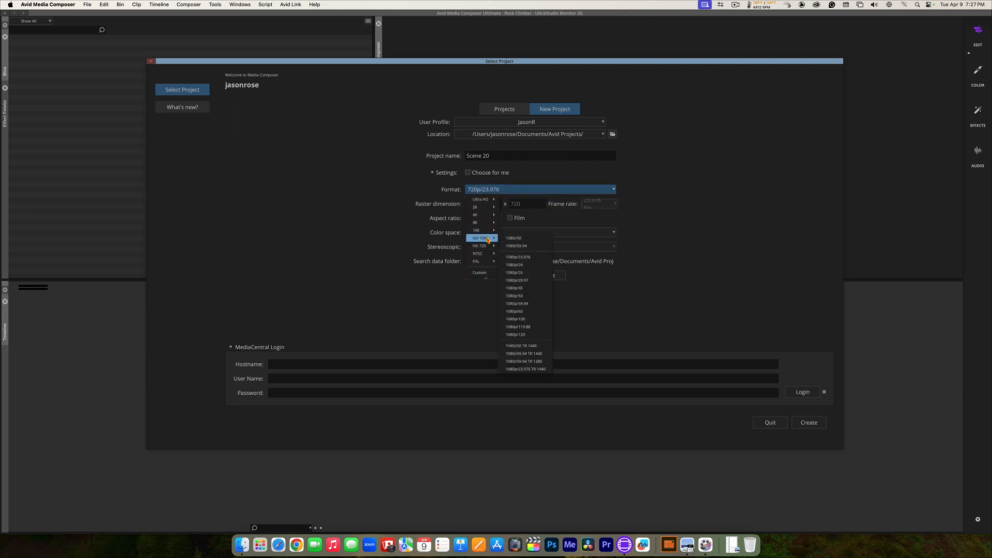
pyautogui.click(530, 266)
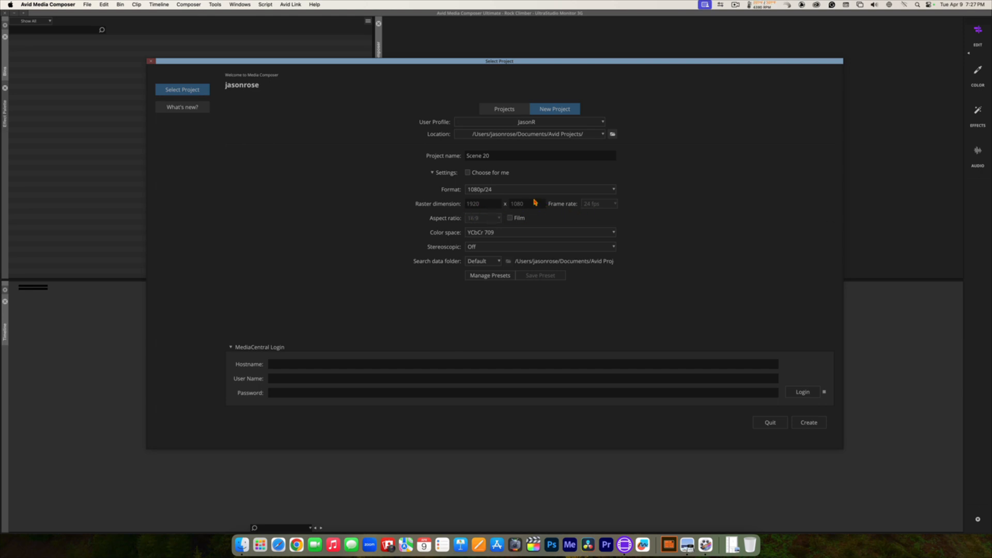
# Step: Enable Choose for me for the project settings and create the Scene 20 project
pyautogui.click(468, 173)
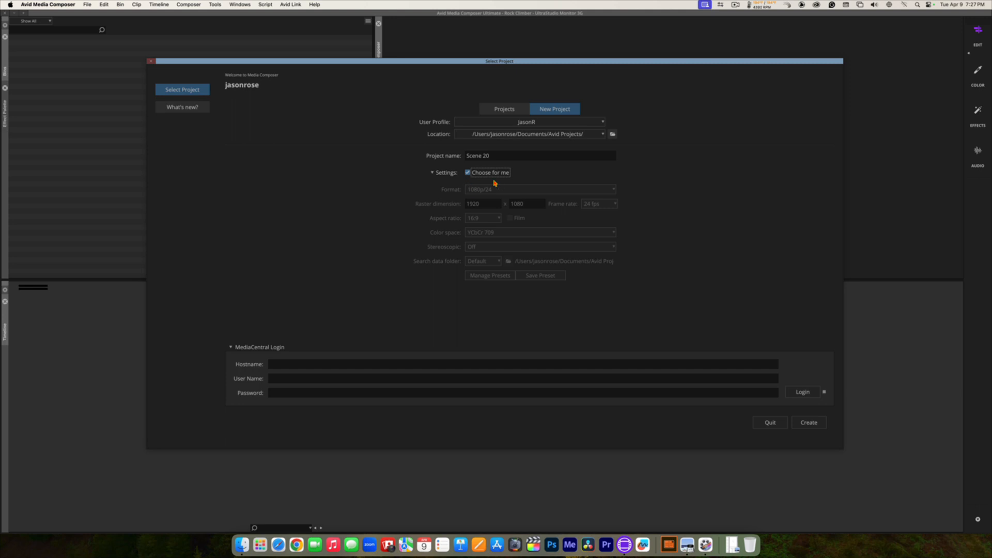
pyautogui.click(468, 172)
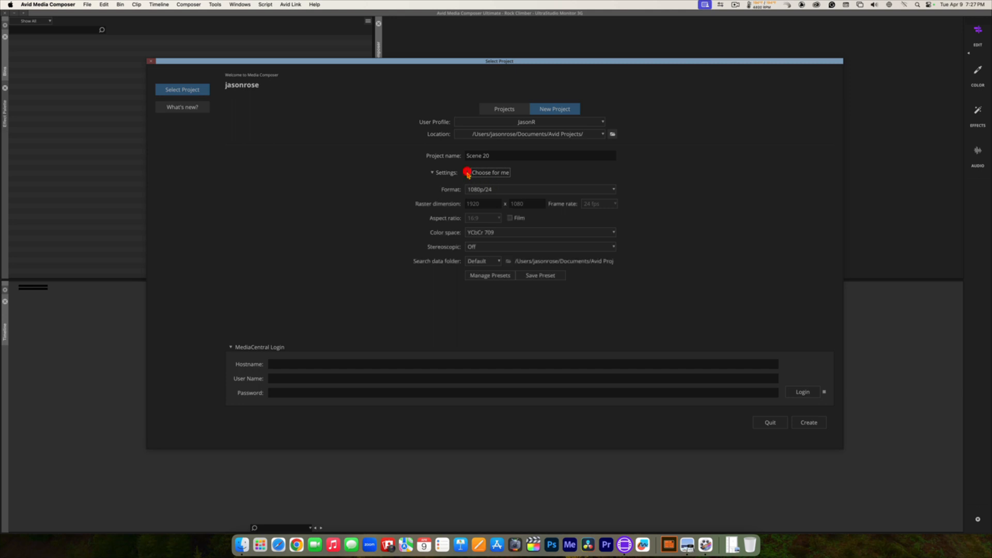
pyautogui.click(493, 191)
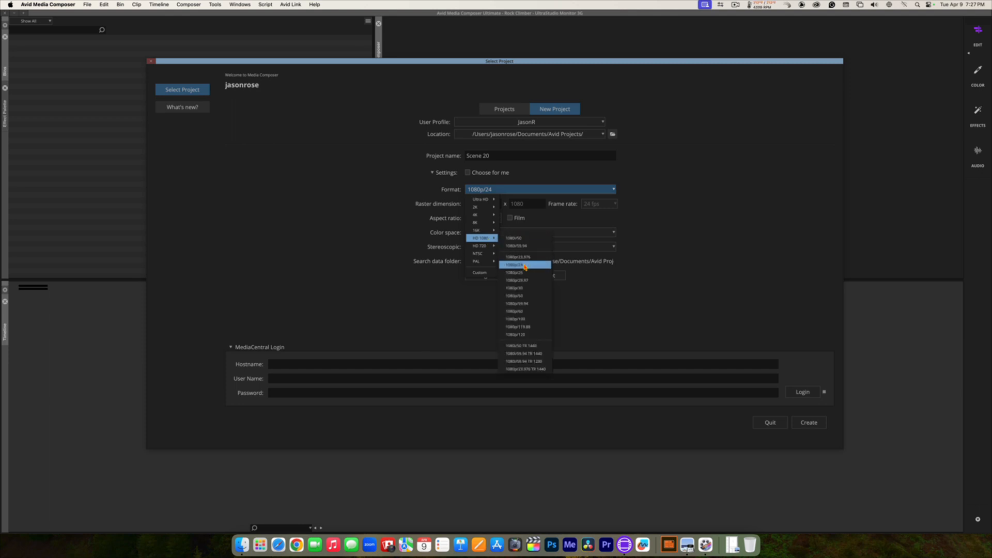
pyautogui.click(554, 175)
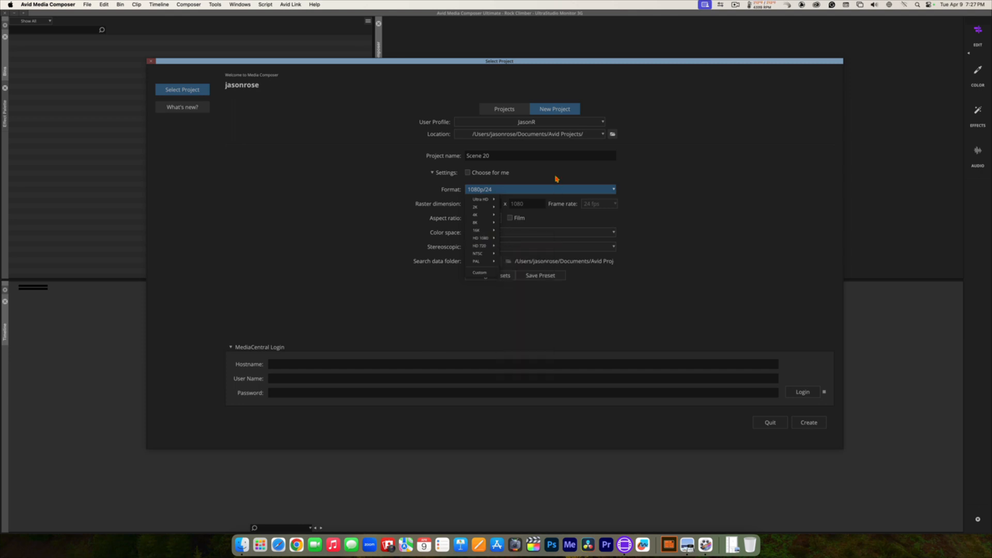
pyautogui.click(468, 172)
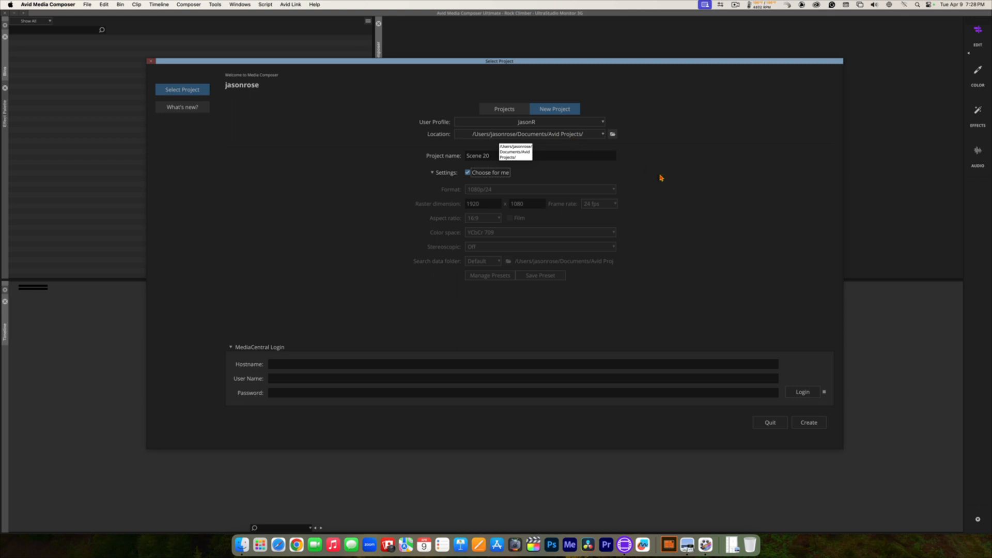
pyautogui.click(816, 425)
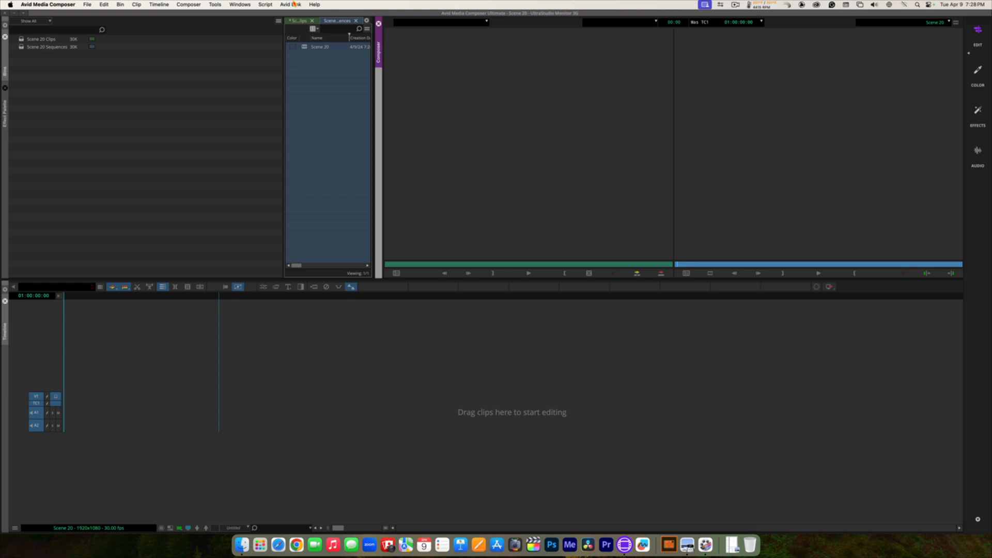
# Step: Restore the current Edit workspace to its default layout and widen the pane holding the Scene 20 Clips and Sequences bins
pyautogui.click(249, 4)
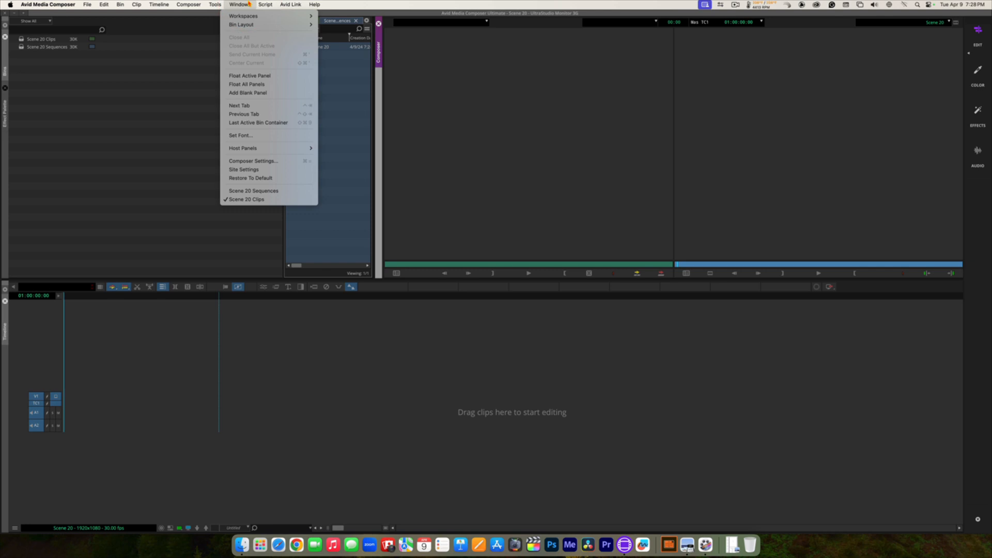
pyautogui.moveTo(247, 16)
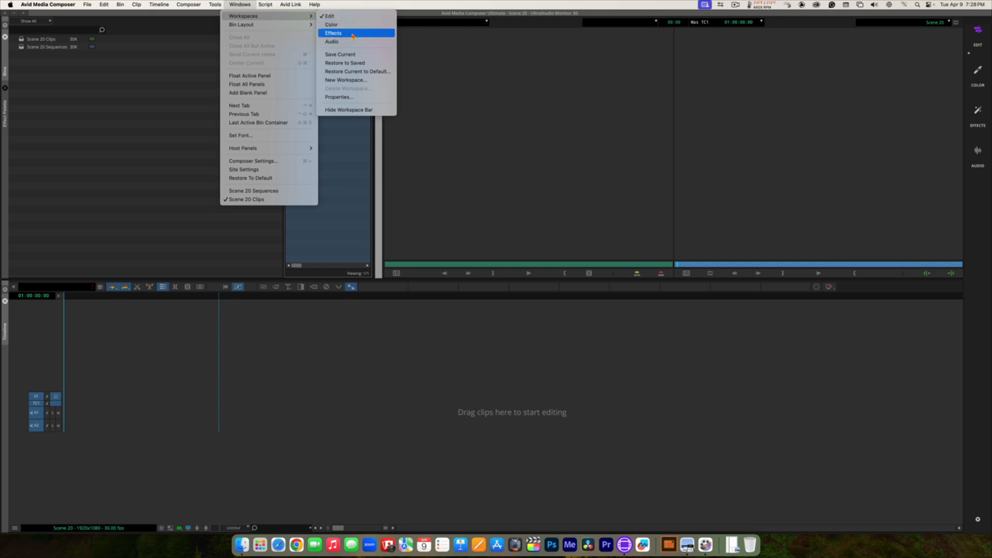
pyautogui.click(349, 74)
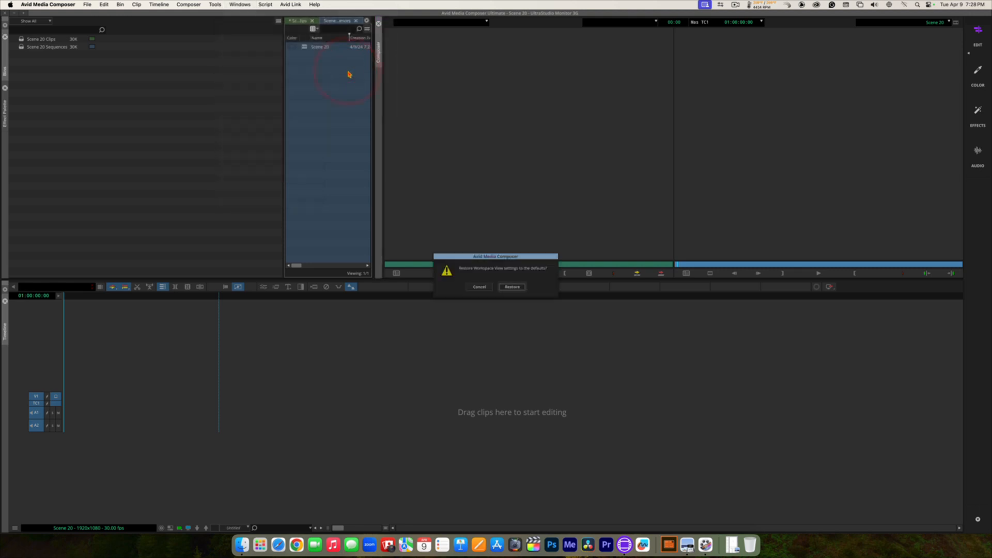
pyautogui.click(513, 287)
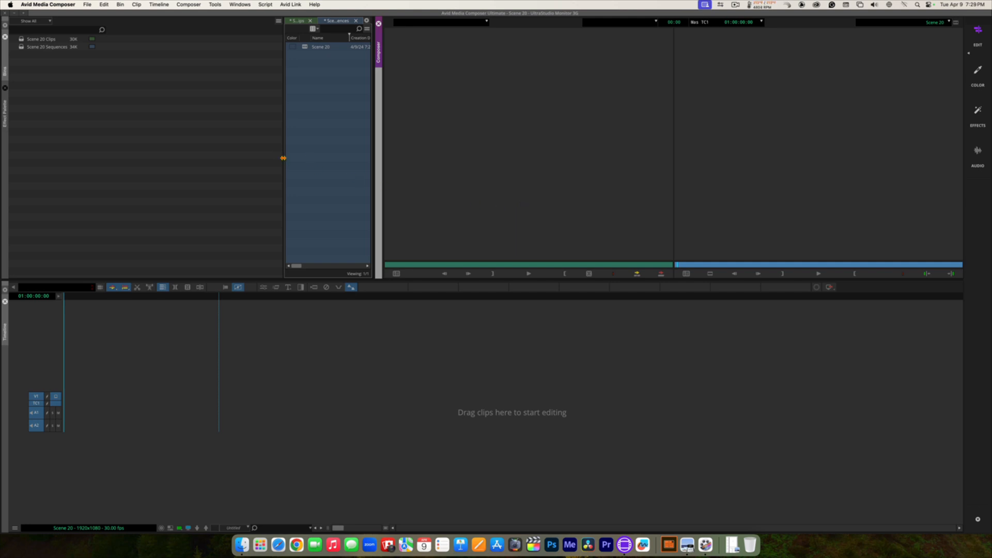
pyautogui.moveTo(280, 159); pyautogui.dragTo(201, 144)
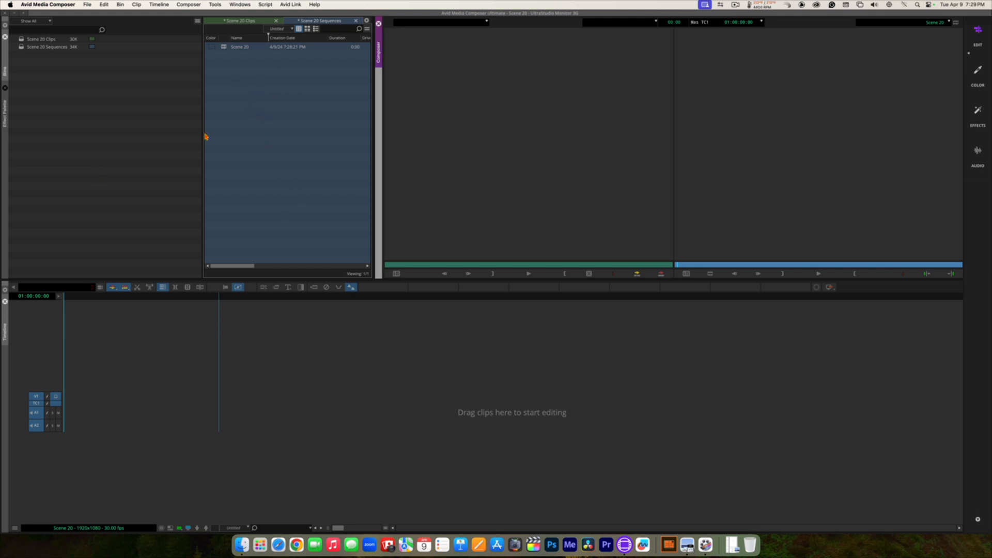
# Step: Narrow the bin list to give the open bins more width, and bring the Scene 20 Clips bin to the front
pyautogui.moveTo(203, 135); pyautogui.dragTo(142, 133)
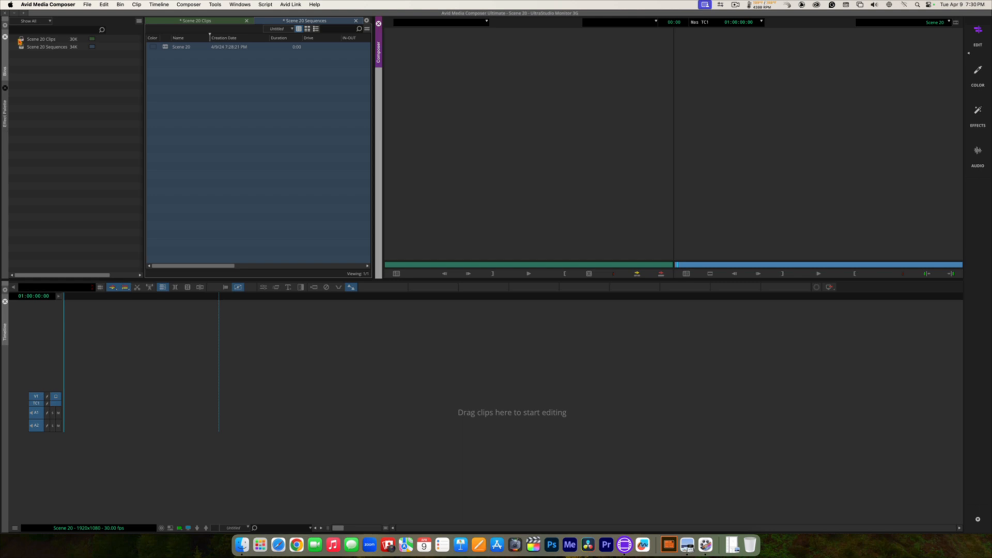
pyautogui.click(21, 41)
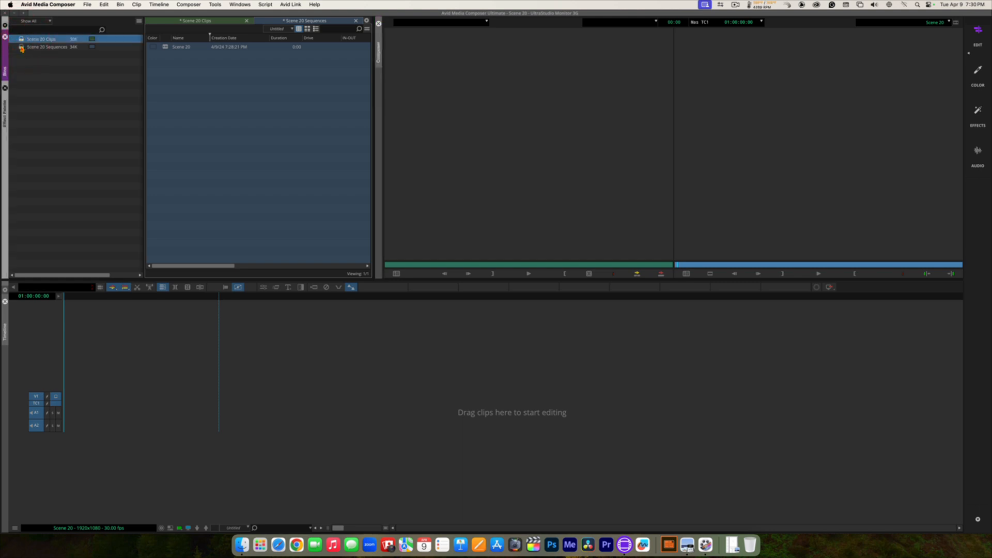
pyautogui.click(22, 48)
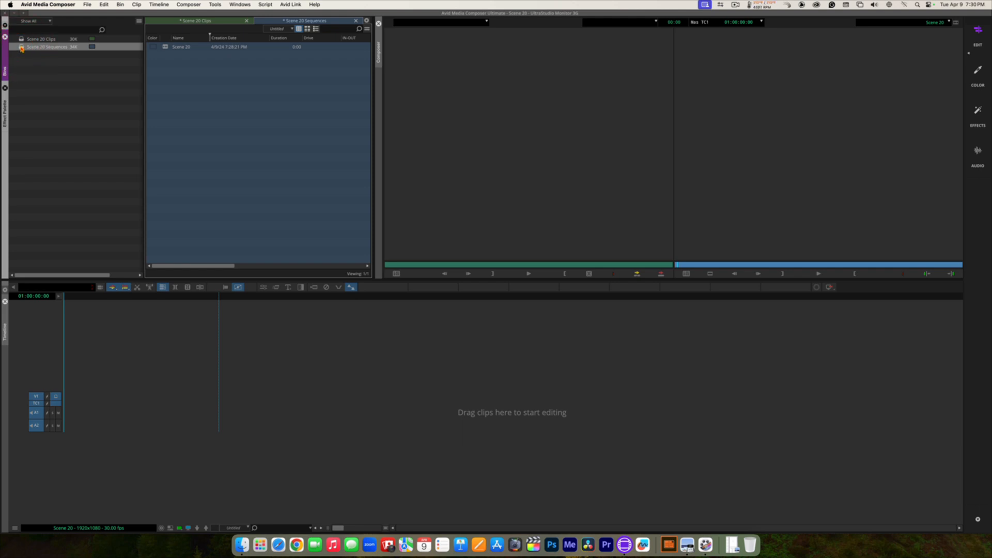
pyautogui.click(195, 22)
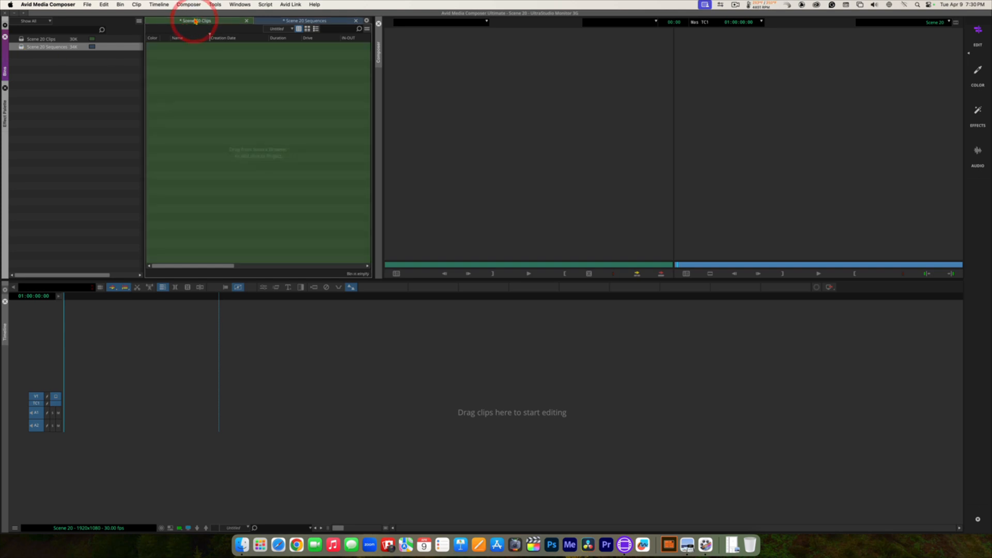
pyautogui.click(306, 21)
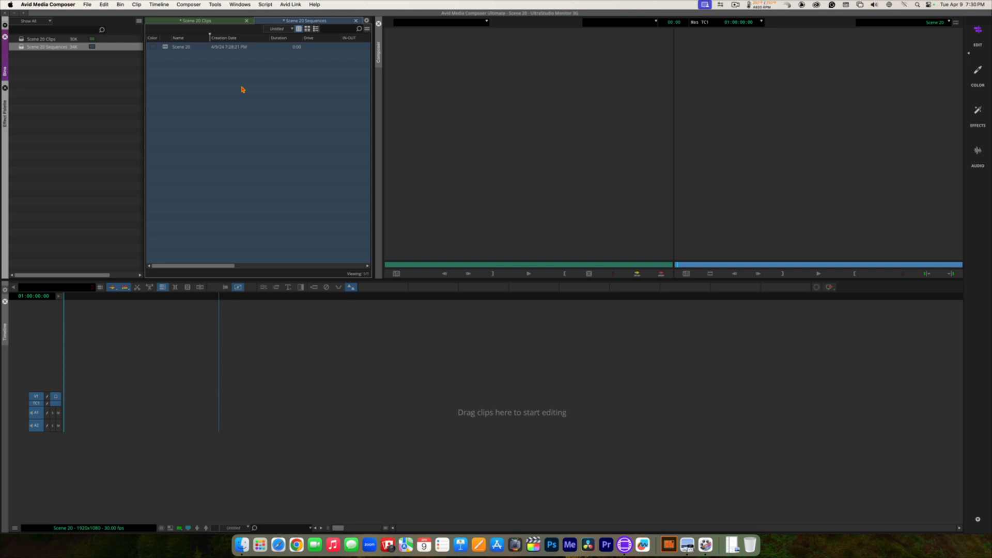
pyautogui.click(207, 22)
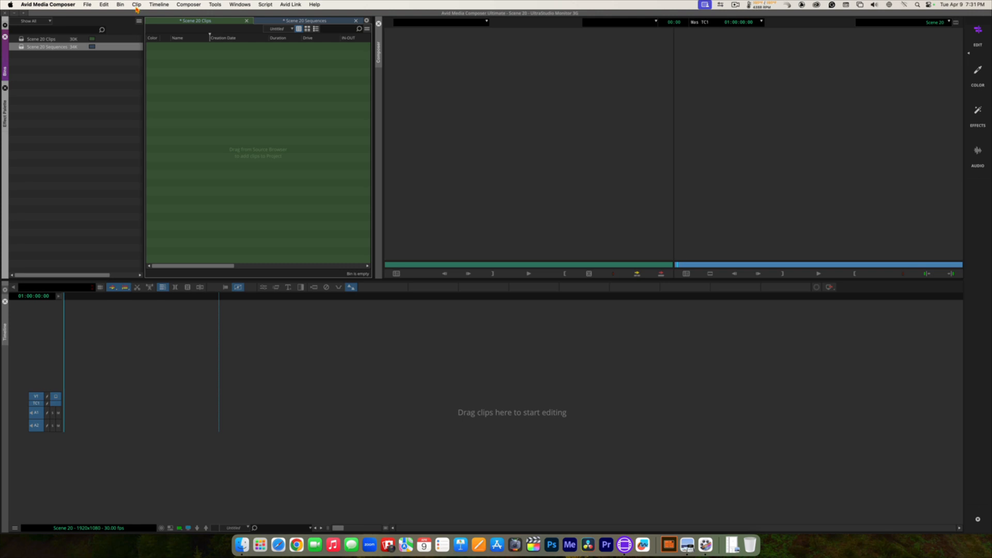
pyautogui.click(87, 4)
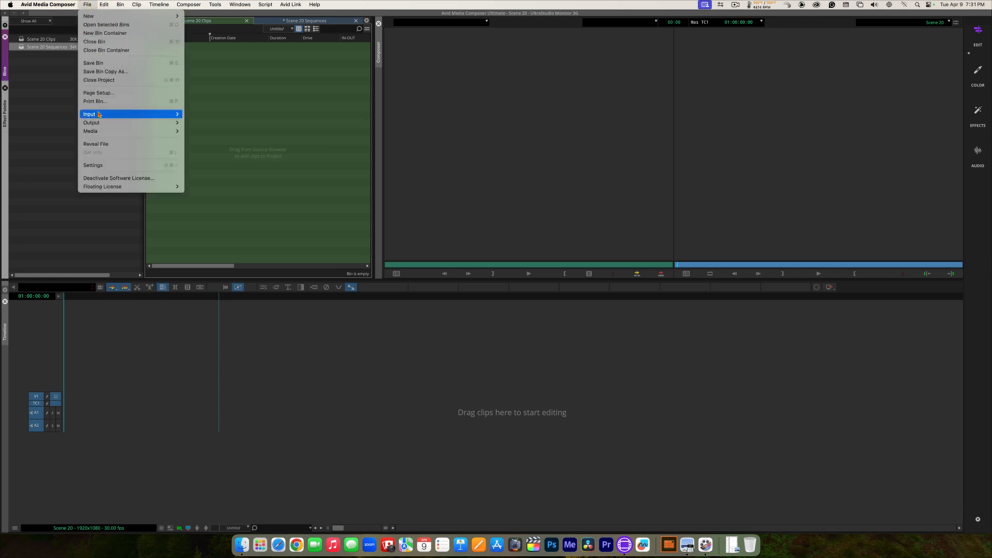
pyautogui.moveTo(157, 116)
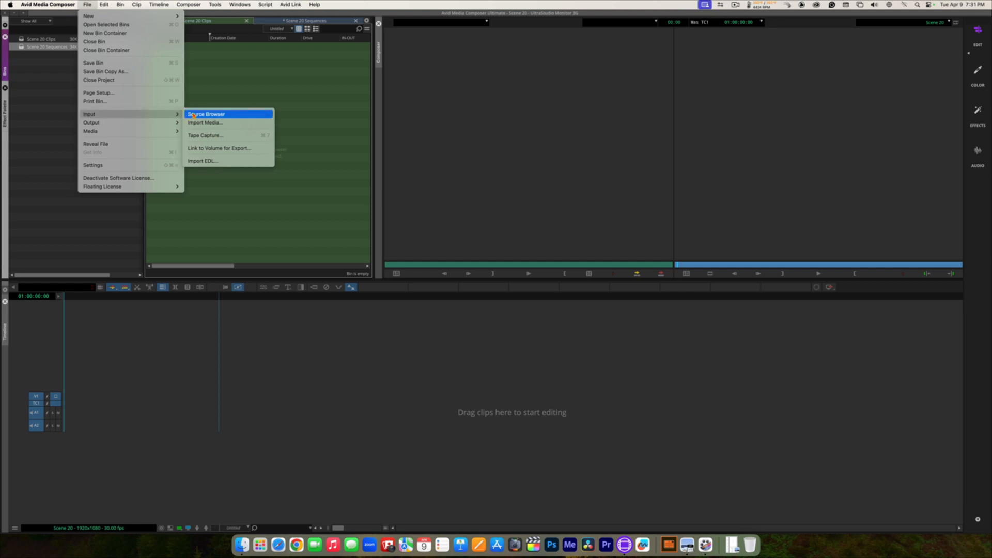
pyautogui.click(247, 86)
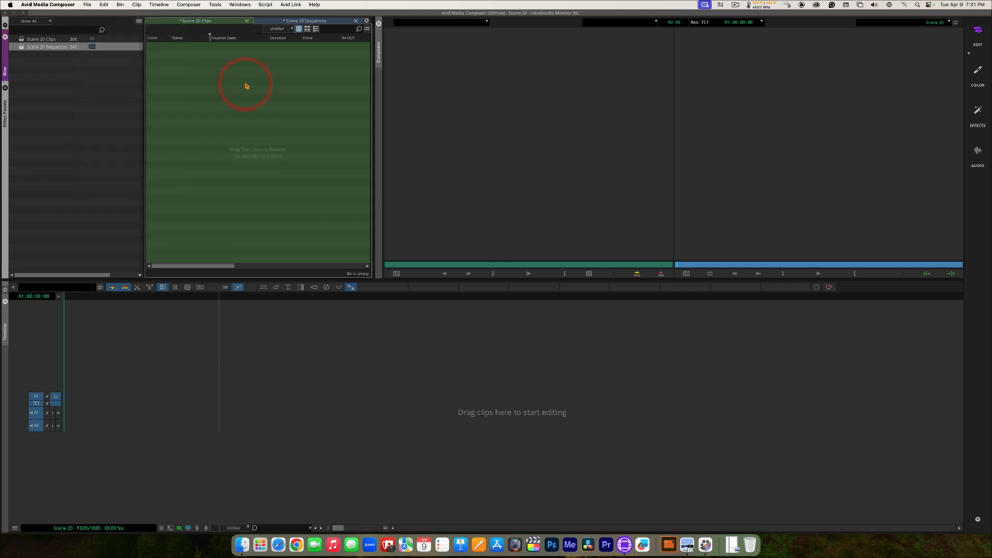
pyautogui.click(215, 4)
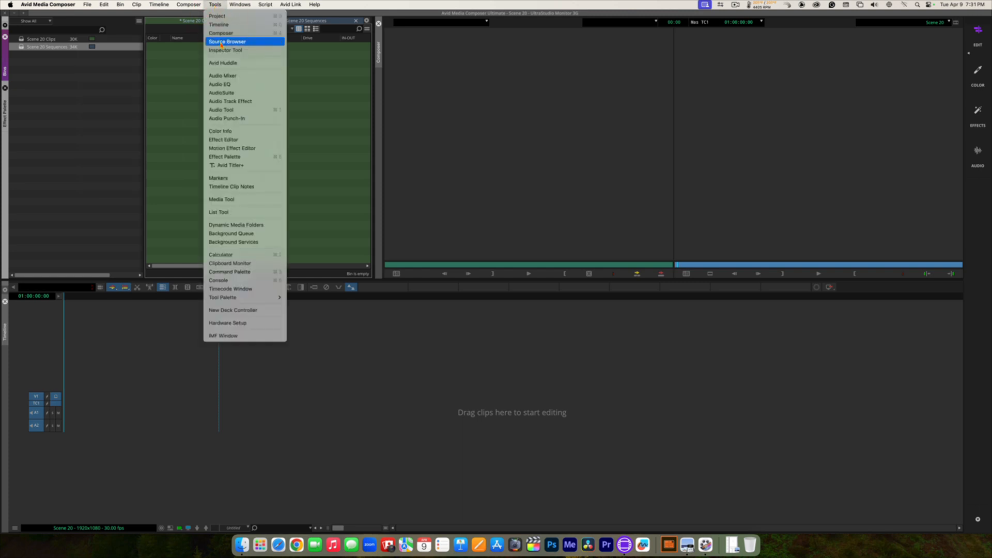
pyautogui.click(173, 72)
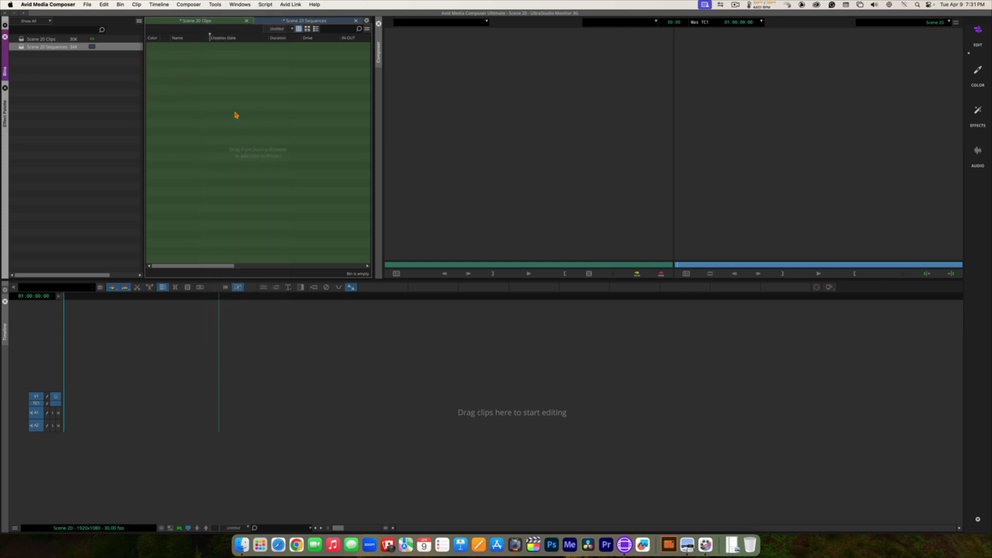
pyautogui.rightClick(235, 115)
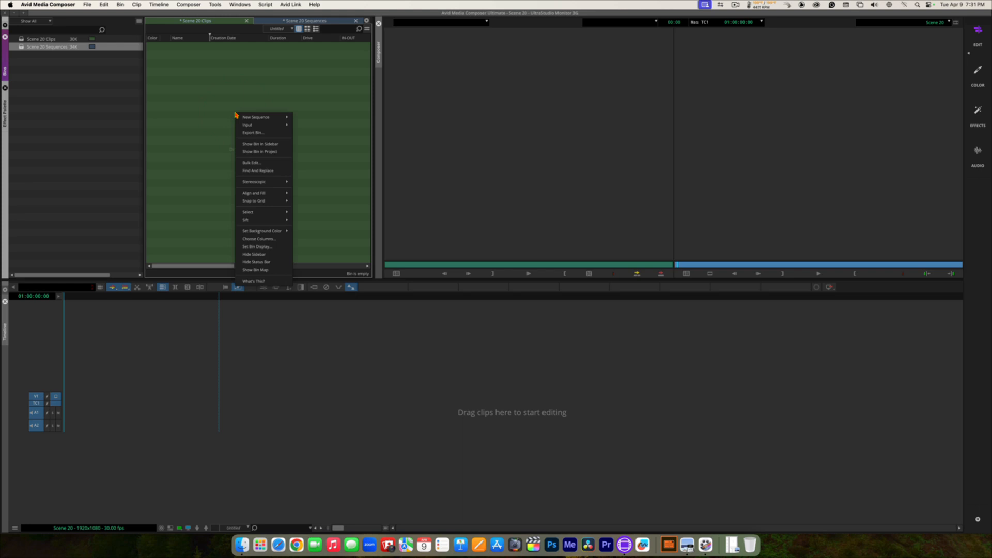
pyautogui.moveTo(253, 127)
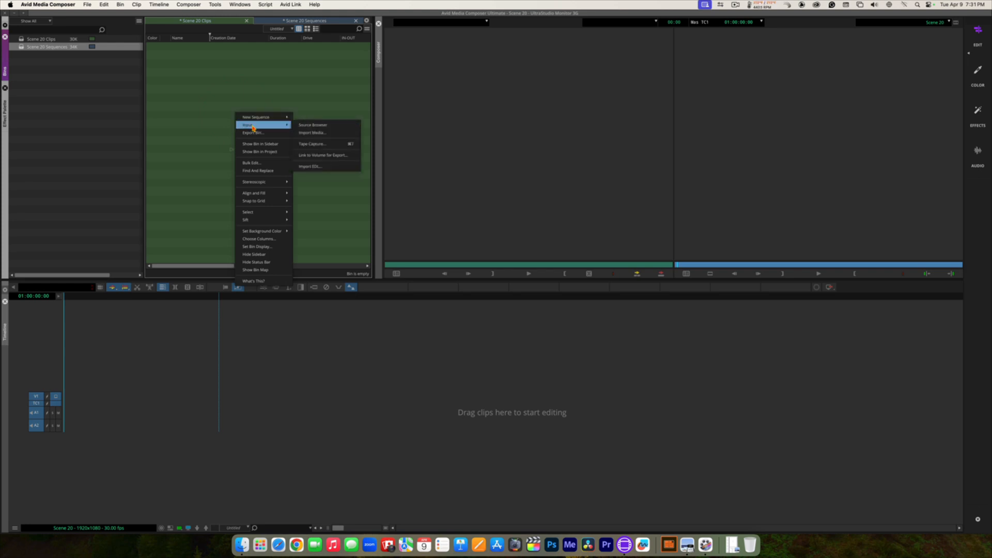
pyautogui.click(308, 125)
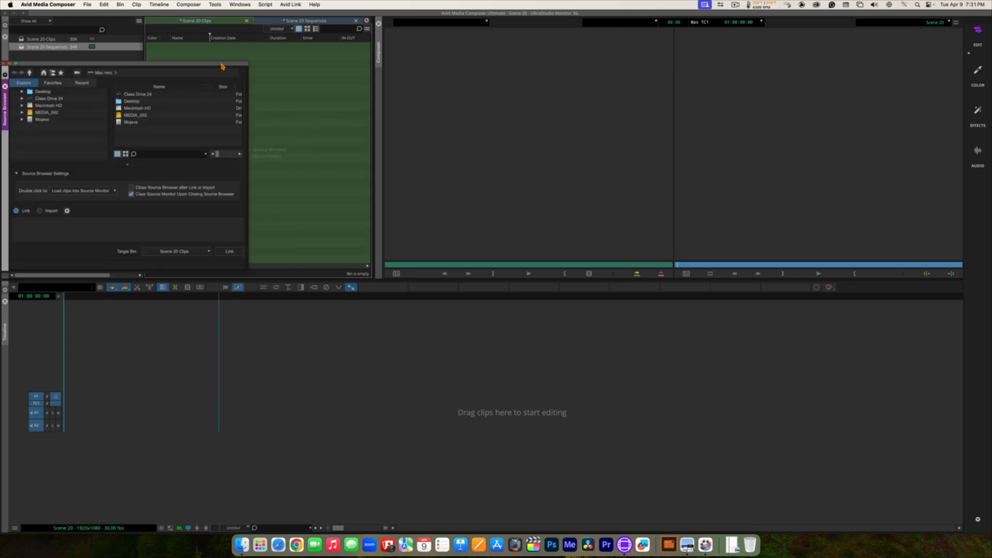
pyautogui.moveTo(222, 66); pyautogui.dragTo(341, 99)
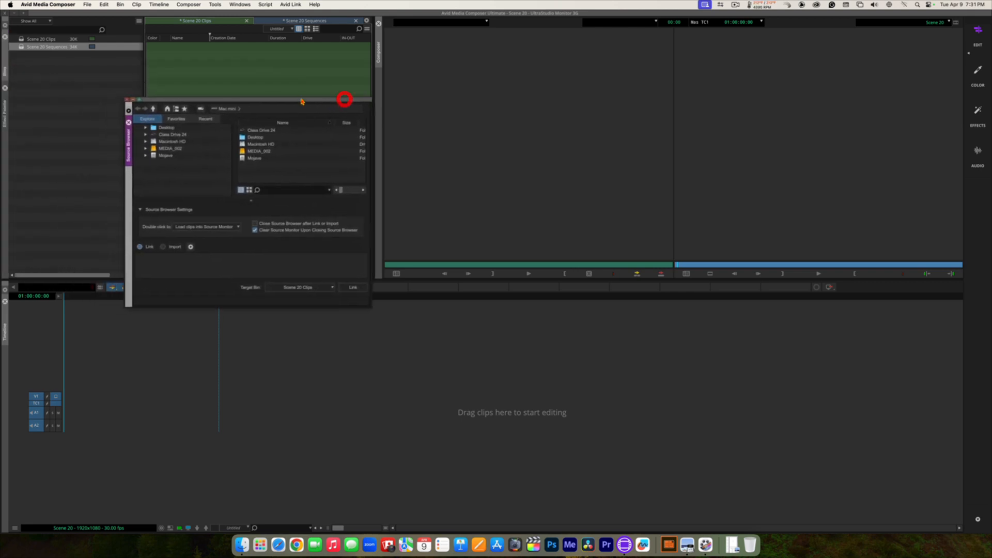
pyautogui.moveTo(235, 102); pyautogui.dragTo(432, 123)
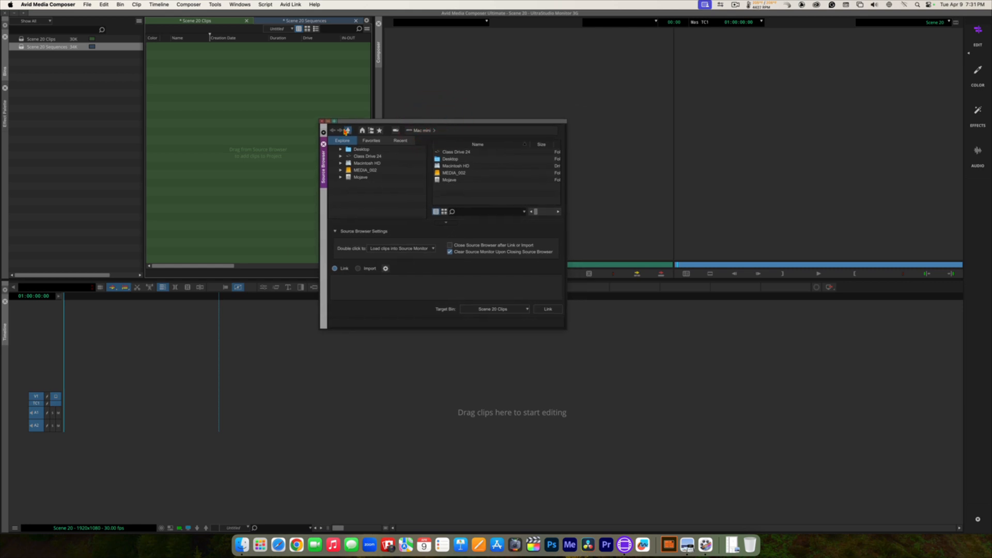
pyautogui.click(321, 121)
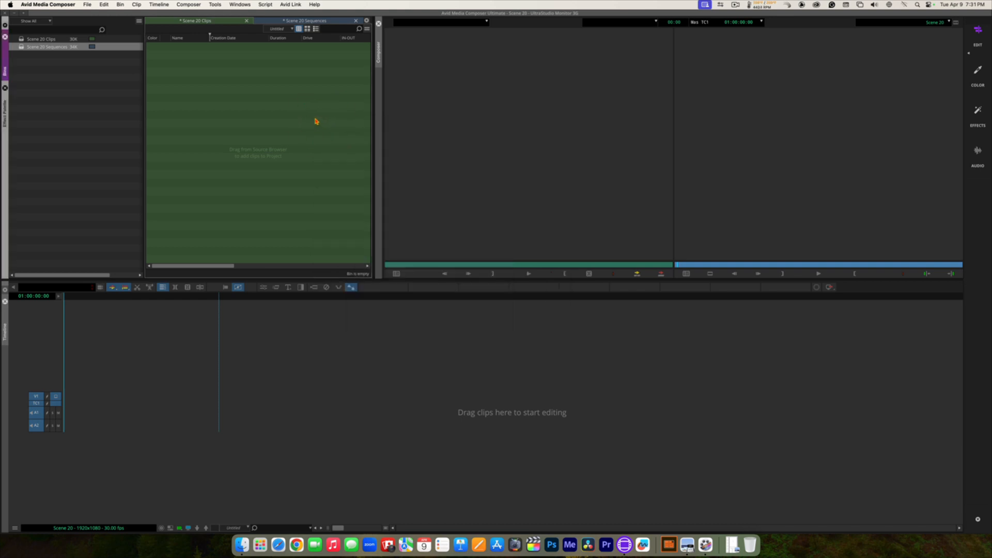
# Step: Open the Source Browser from the Scene 20 Clips bin and move its window further away from the bin
pyautogui.rightClick(242, 115)
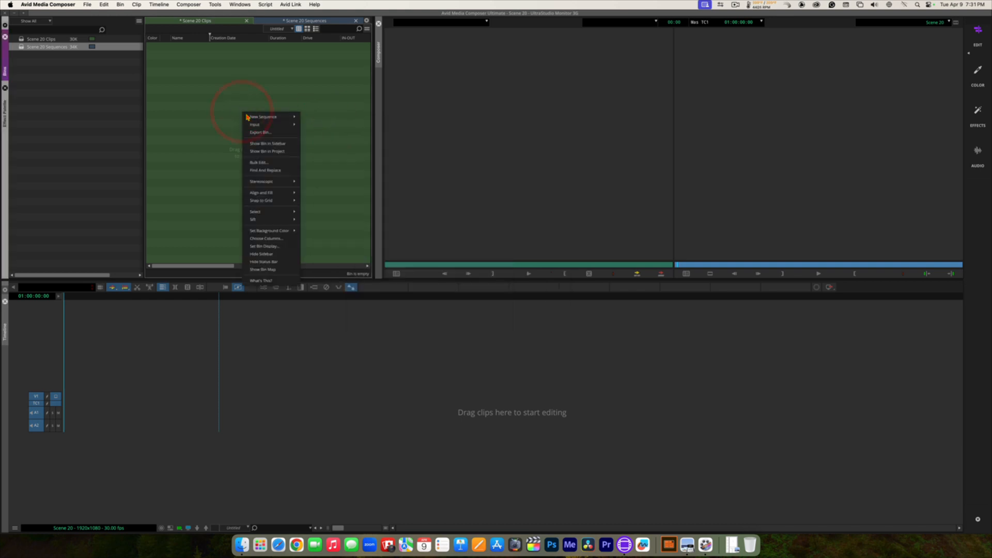
pyautogui.moveTo(261, 125)
pyautogui.click(316, 129)
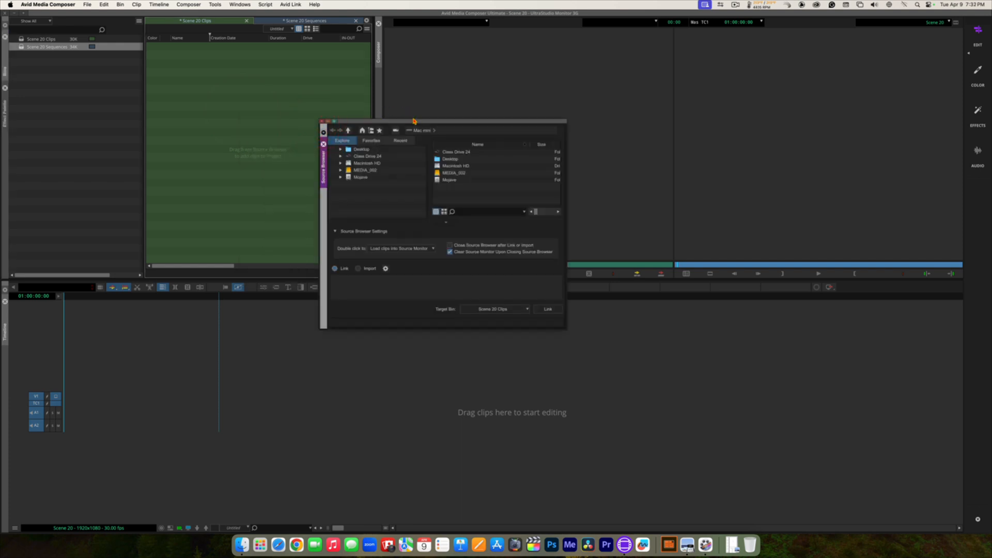
pyautogui.moveTo(414, 122); pyautogui.dragTo(444, 137)
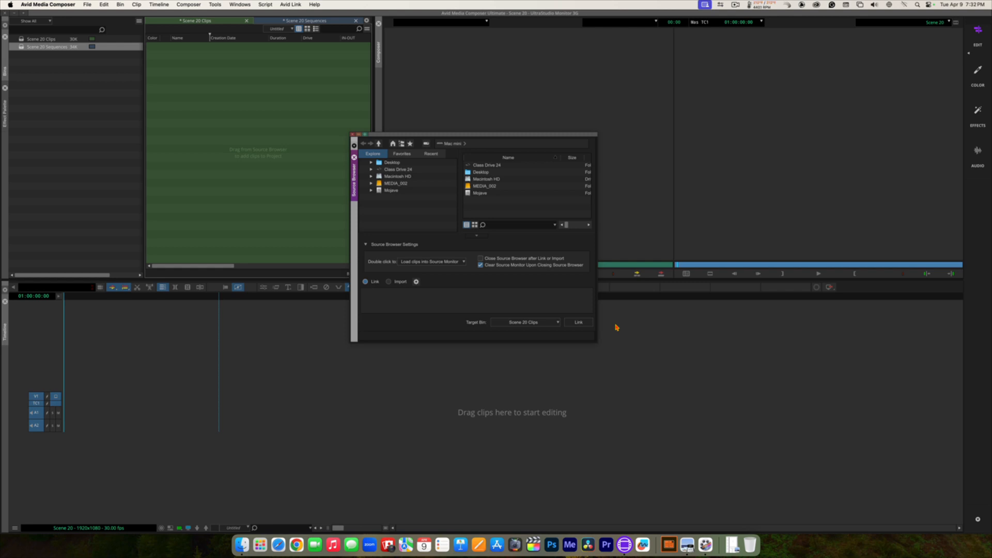
# Step: Switch to Finder and examine the files in the Scene 20 Clips folder on the MEDIA_002 drive
pyautogui.press('super+h')
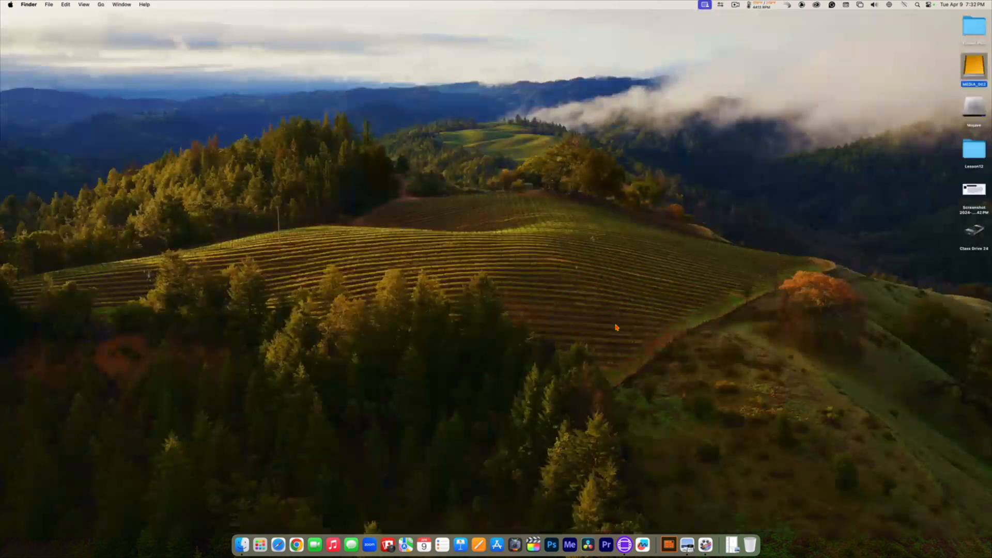
pyautogui.doubleClick(975, 65)
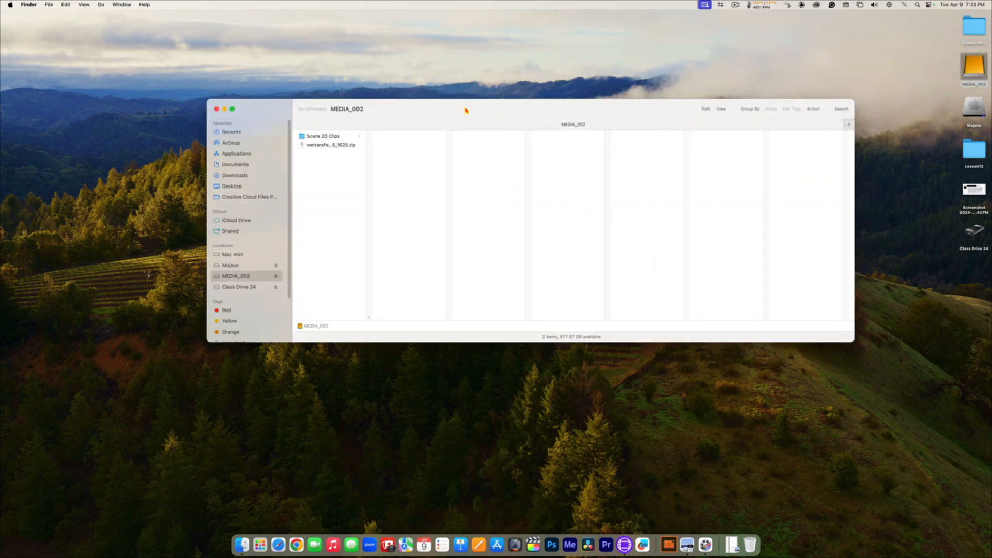
pyautogui.moveTo(465, 110); pyautogui.dragTo(480, 136)
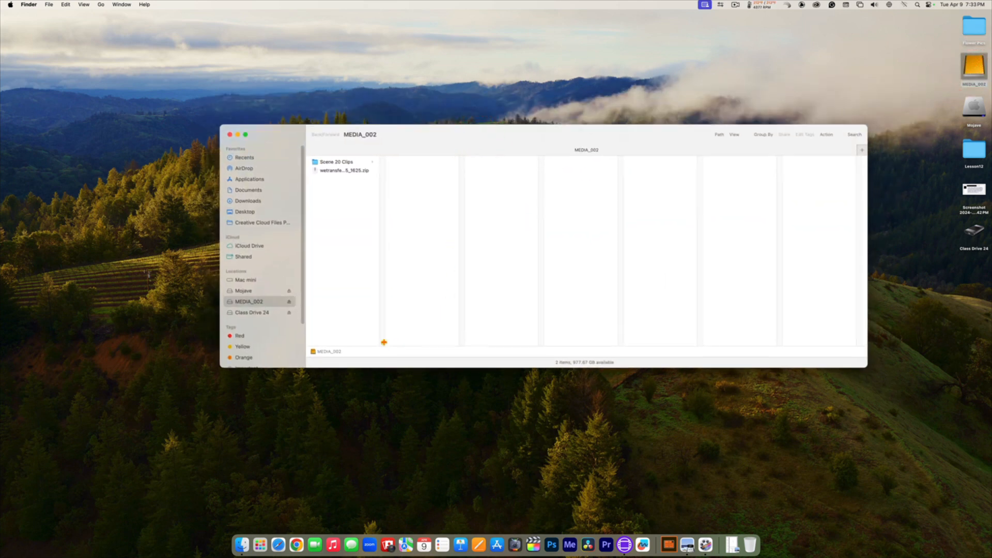
pyautogui.moveTo(383, 342); pyautogui.dragTo(464, 341)
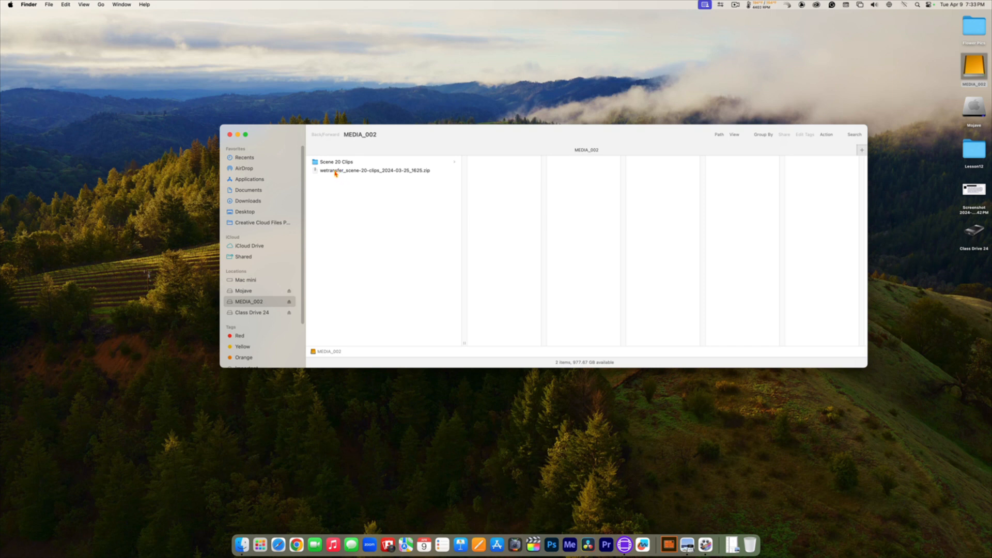
pyautogui.click(316, 162)
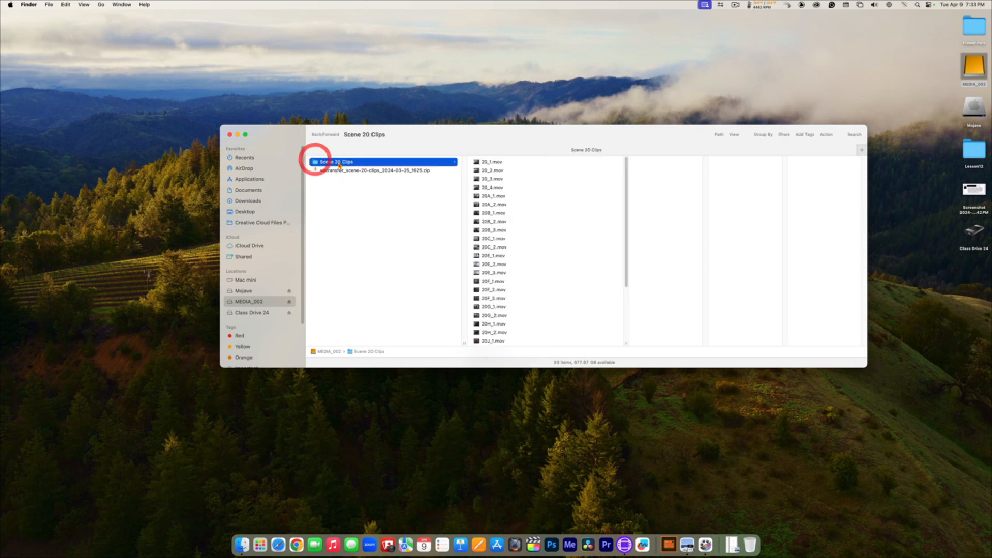
pyautogui.scroll(-5, 505, 245)
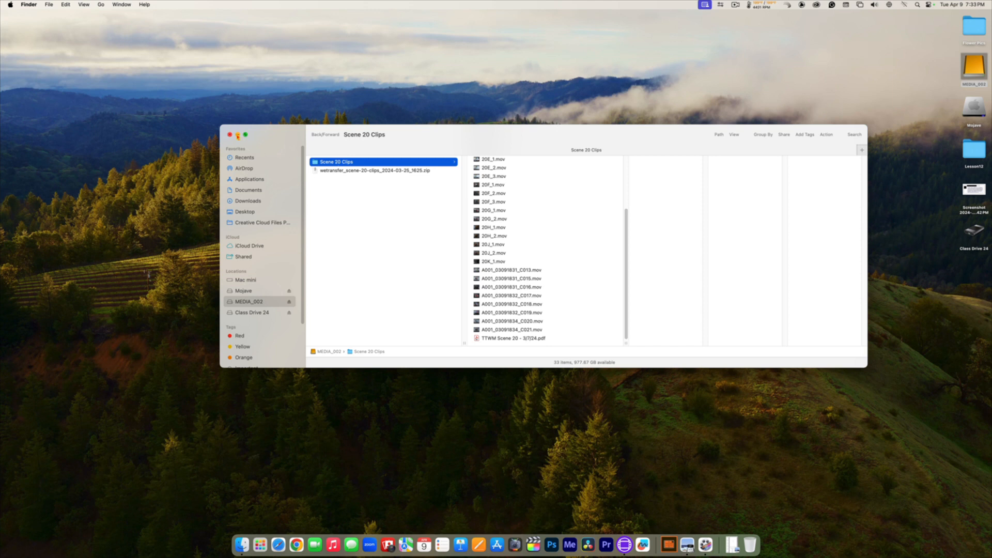
pyautogui.click(230, 135)
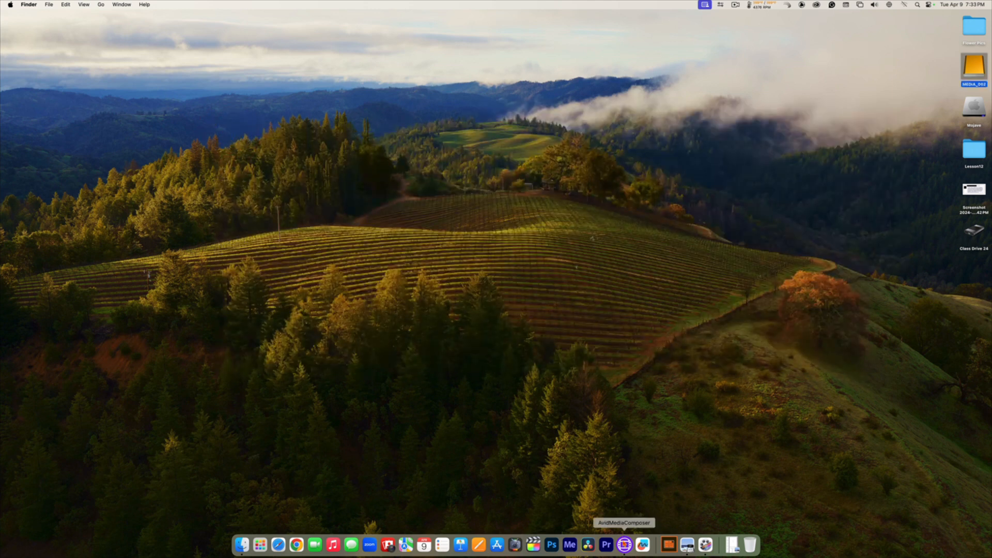
# Step: Return to Media Composer, open the Scene 20 Clips folder on MEDIA_002 in the Source Browser, and enlarge and reposition the browser window
pyautogui.click(624, 543)
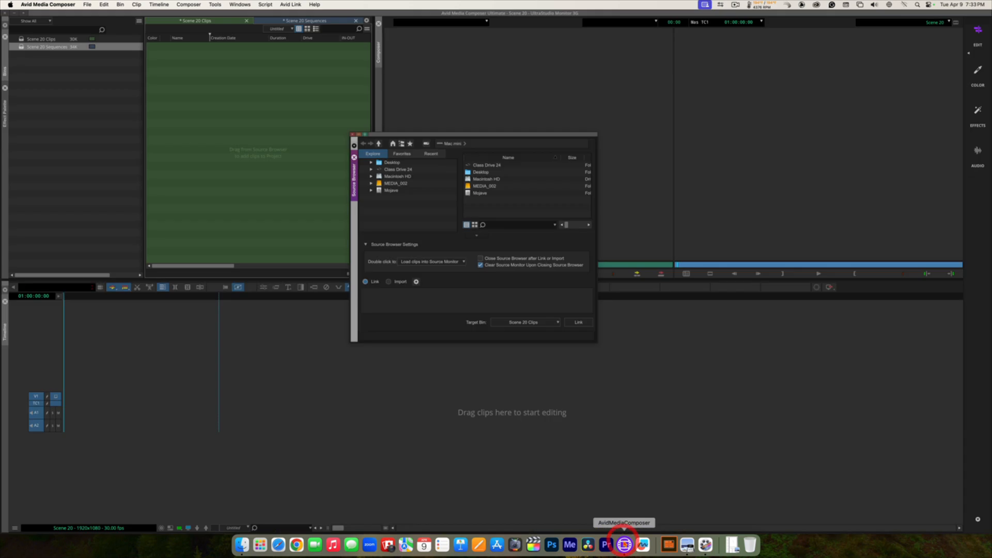
pyautogui.click(395, 185)
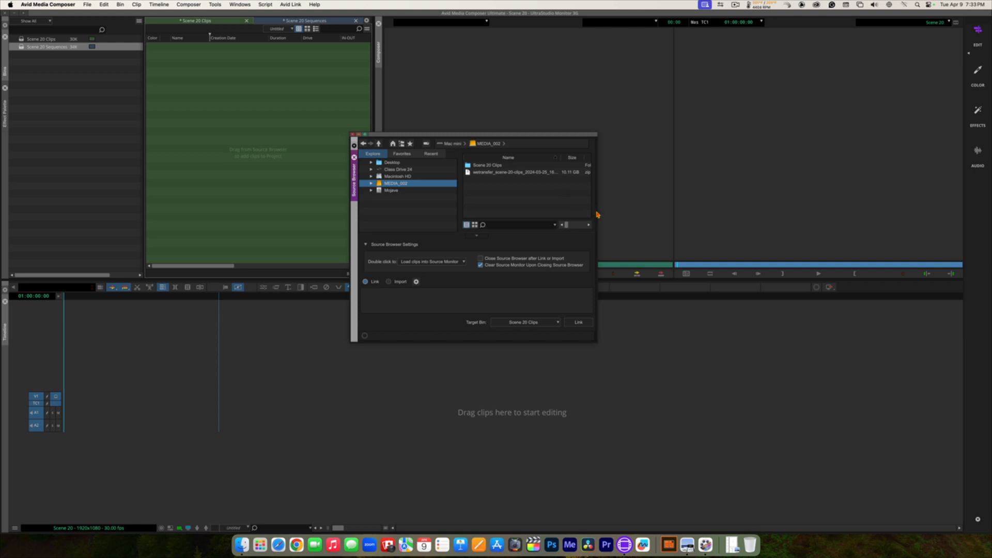
pyautogui.moveTo(597, 211); pyautogui.dragTo(649, 223)
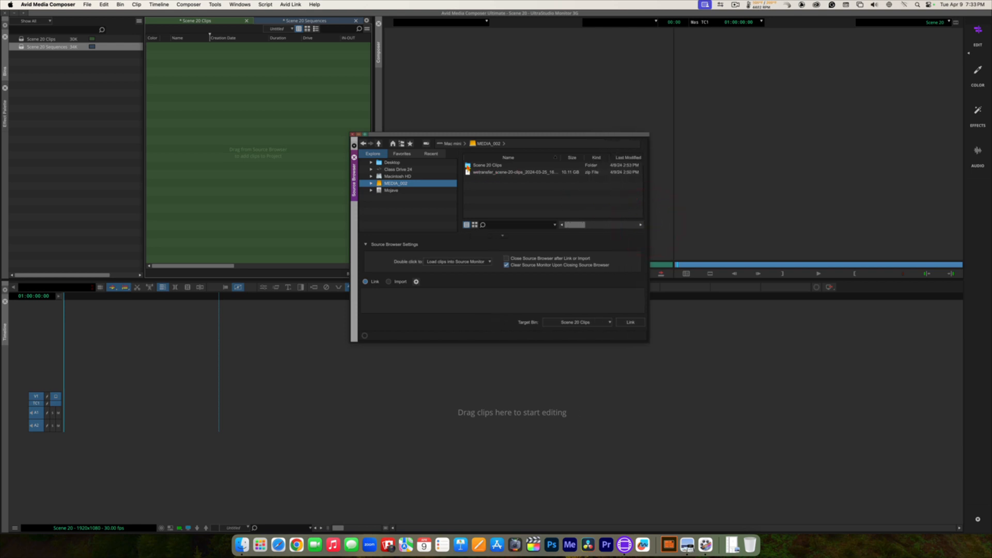
pyautogui.doubleClick(468, 167)
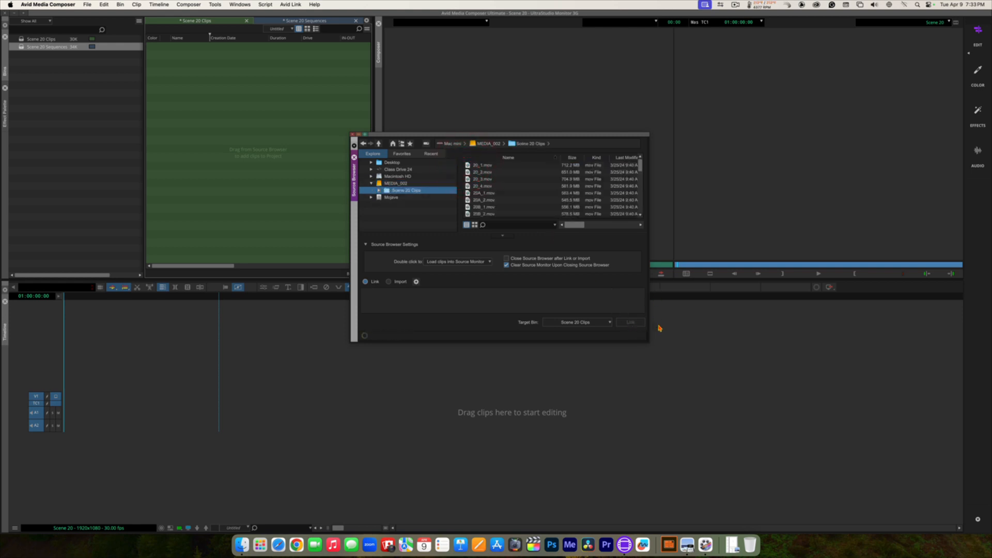
pyautogui.moveTo(646, 339); pyautogui.dragTo(748, 420)
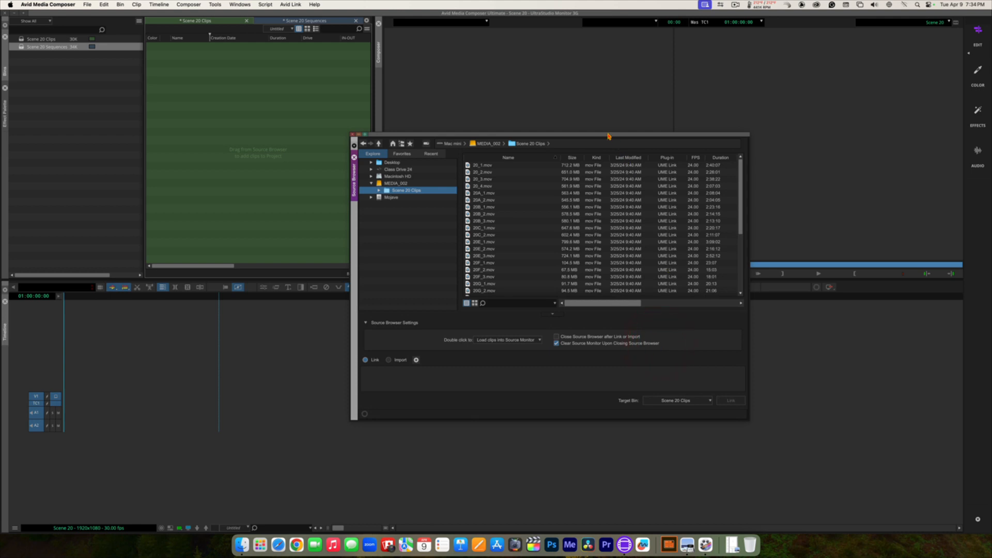
pyautogui.moveTo(608, 135); pyautogui.dragTo(533, 126)
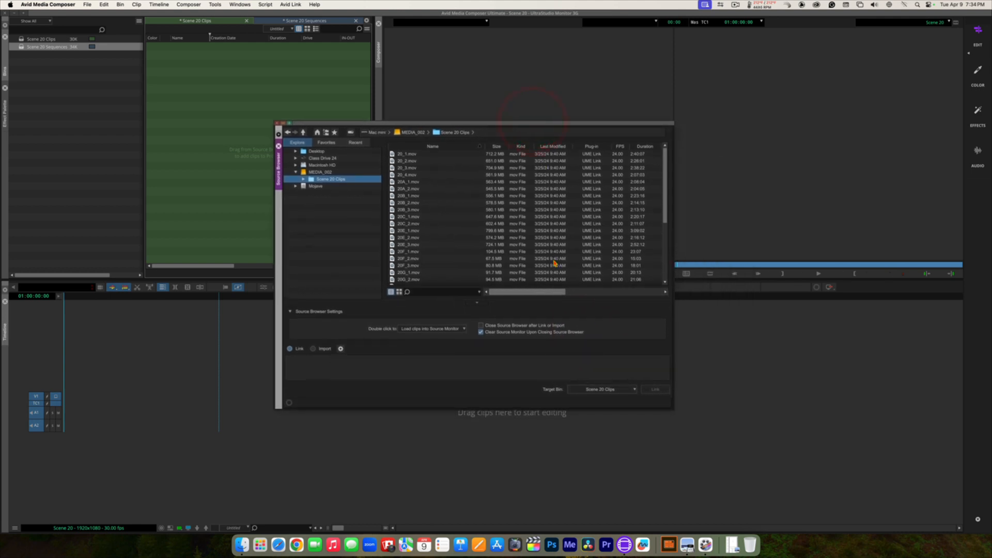
# Step: Widen the Codec column in the Source Browser's file list so the clips' full codec names can be read
pyautogui.moveTo(524, 296); pyautogui.dragTo(469, 289)
pyautogui.moveTo(537, 292); pyautogui.dragTo(587, 293)
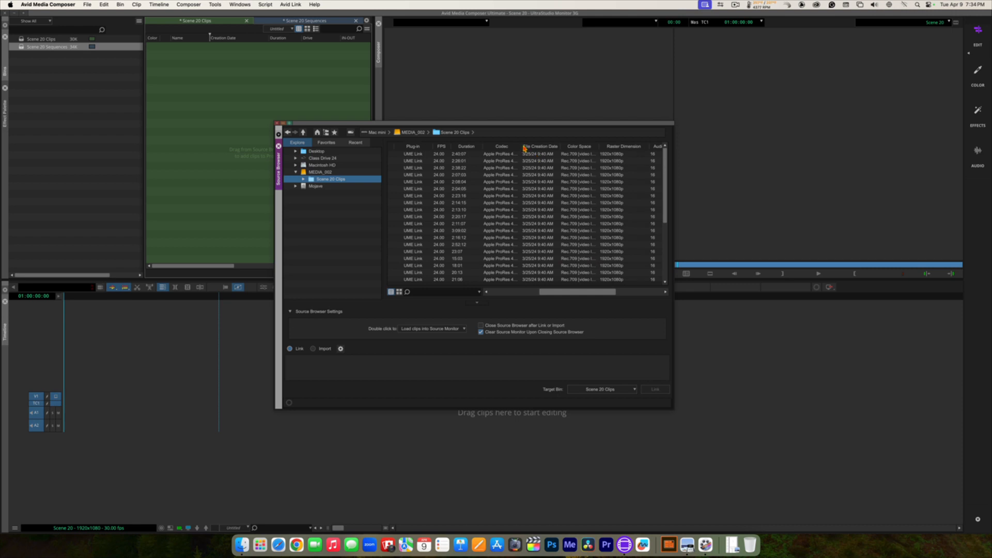
pyautogui.moveTo(524, 147); pyautogui.dragTo(552, 146)
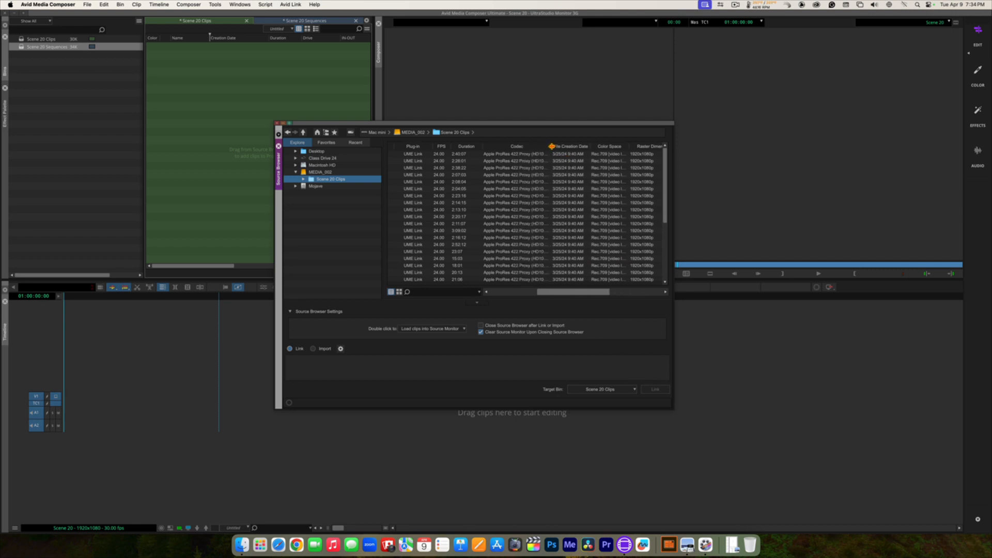
# Step: Examine the clips' codec, color space, raster dimension and audio columns in the Source Browser's file list
pyautogui.moveTo(550, 293); pyautogui.dragTo(578, 292)
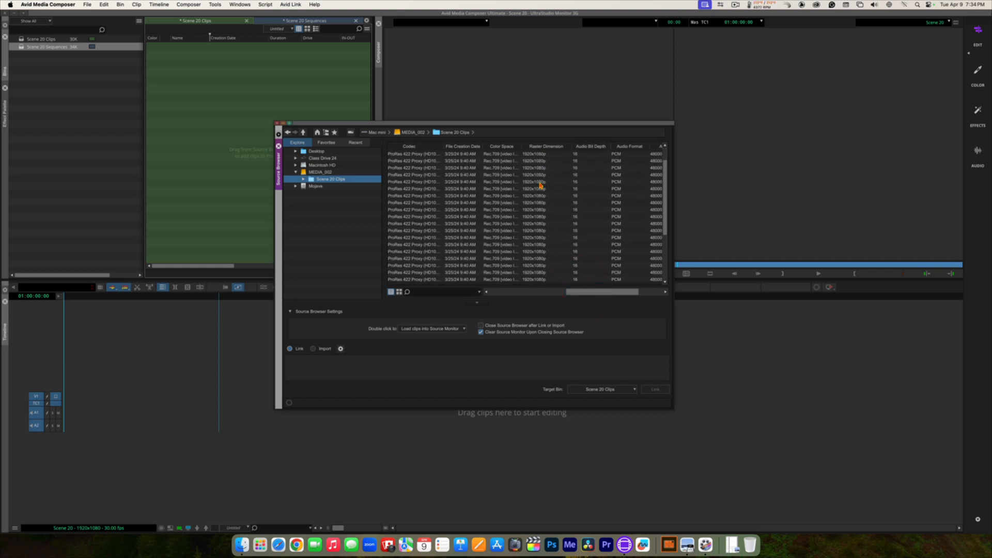
pyautogui.moveTo(583, 293); pyautogui.dragTo(539, 293)
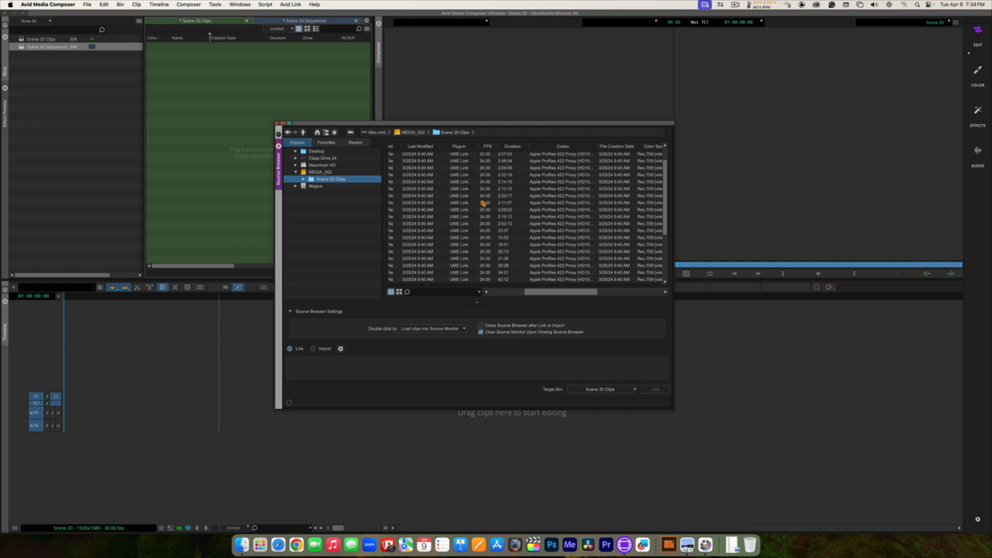
pyautogui.moveTo(535, 294); pyautogui.dragTo(499, 290)
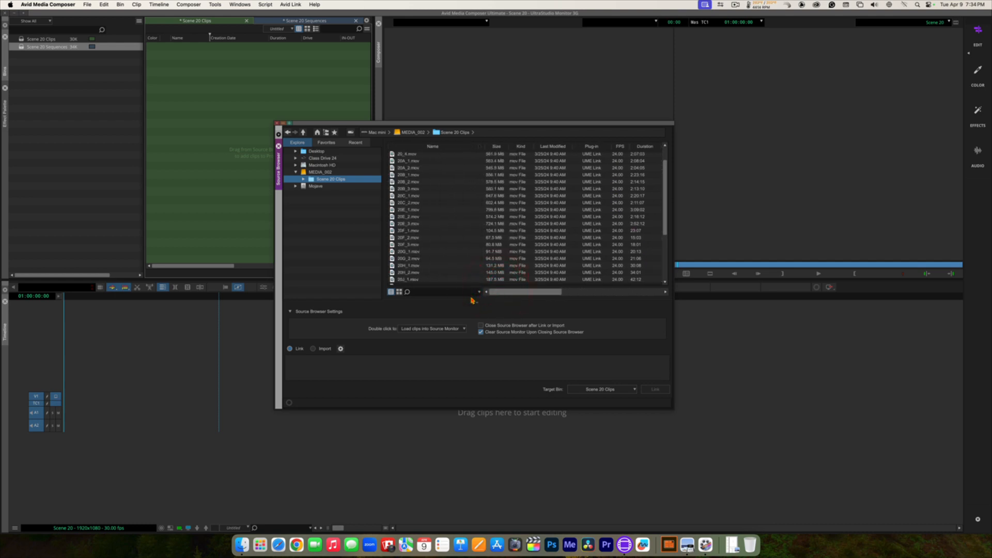
# Step: Show the Scene 20 Clips folder as enlarged thumbnails in the Source Browser and preview clip 20_1.mov there
pyautogui.click(399, 292)
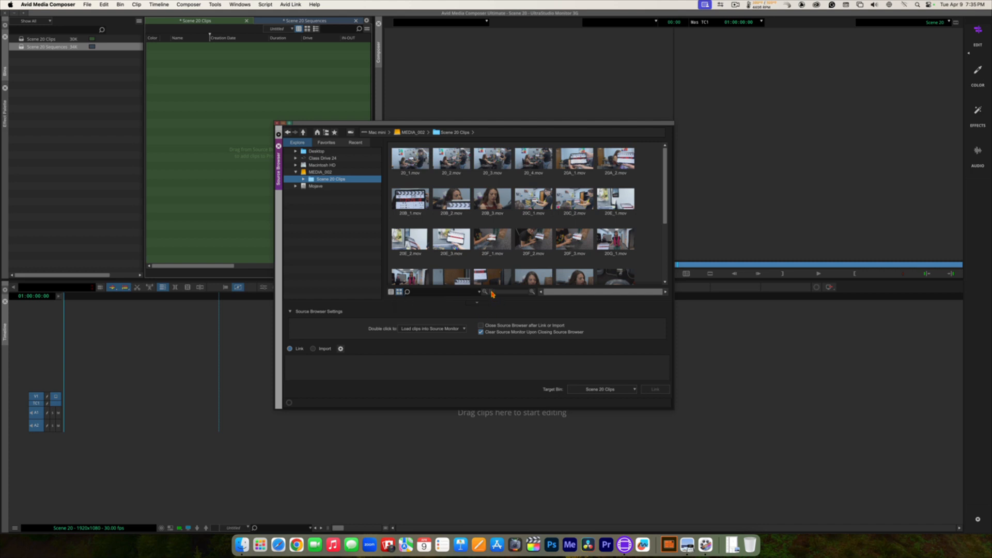
pyautogui.moveTo(493, 293)
pyautogui.mouseDown()
pyautogui.moveTo(521, 293)
pyautogui.moveTo(497, 293)
pyautogui.moveTo(505, 293)
pyautogui.mouseUp()
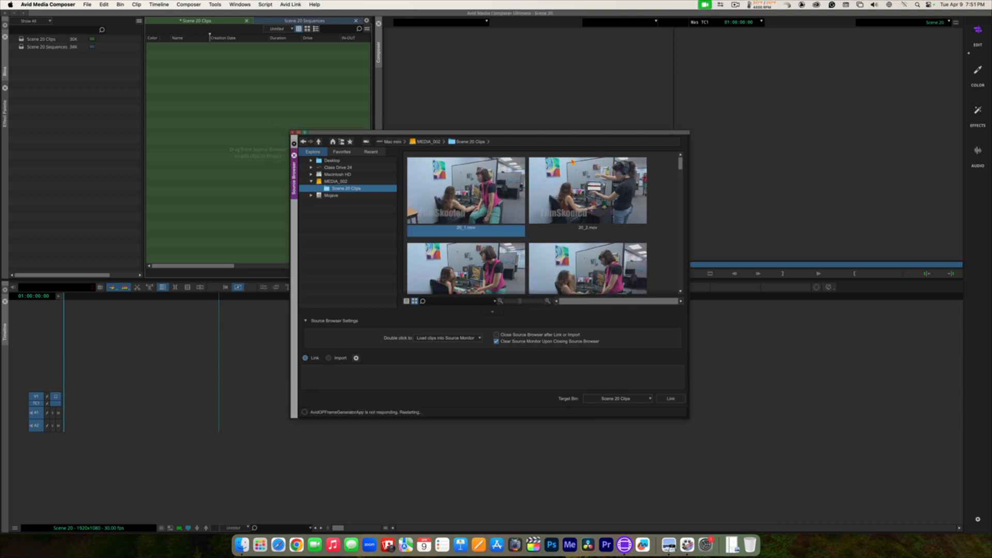
pyautogui.click(539, 138)
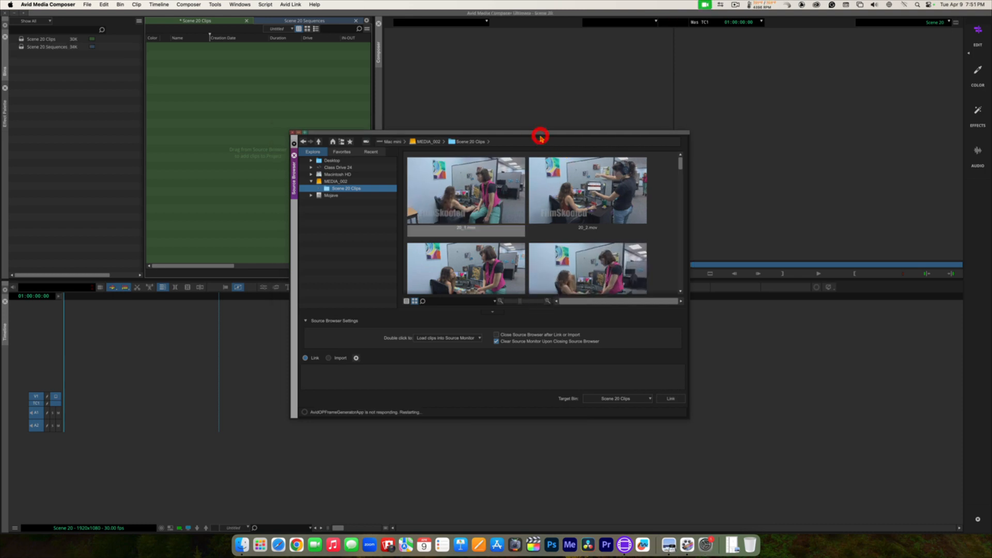
pyautogui.click(469, 198)
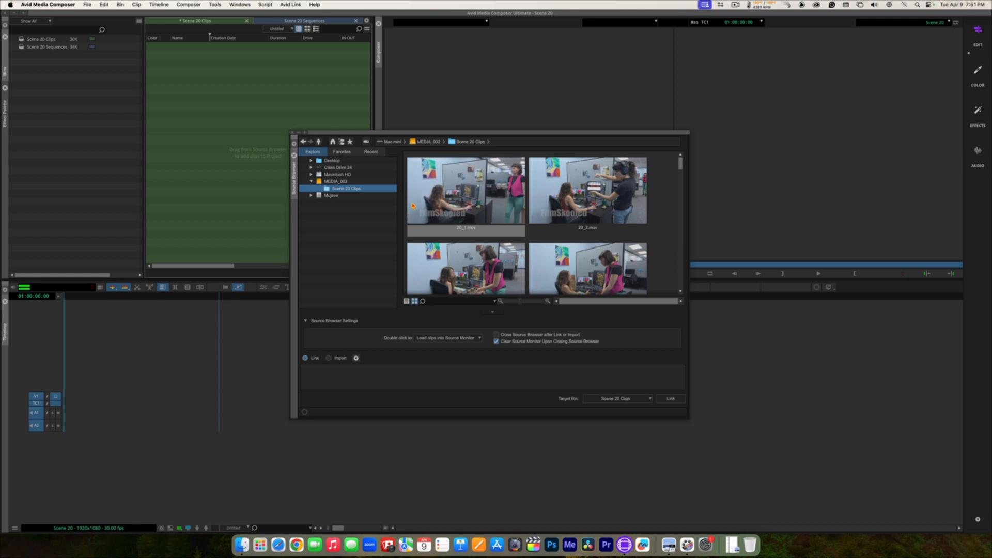
pyautogui.click(417, 205)
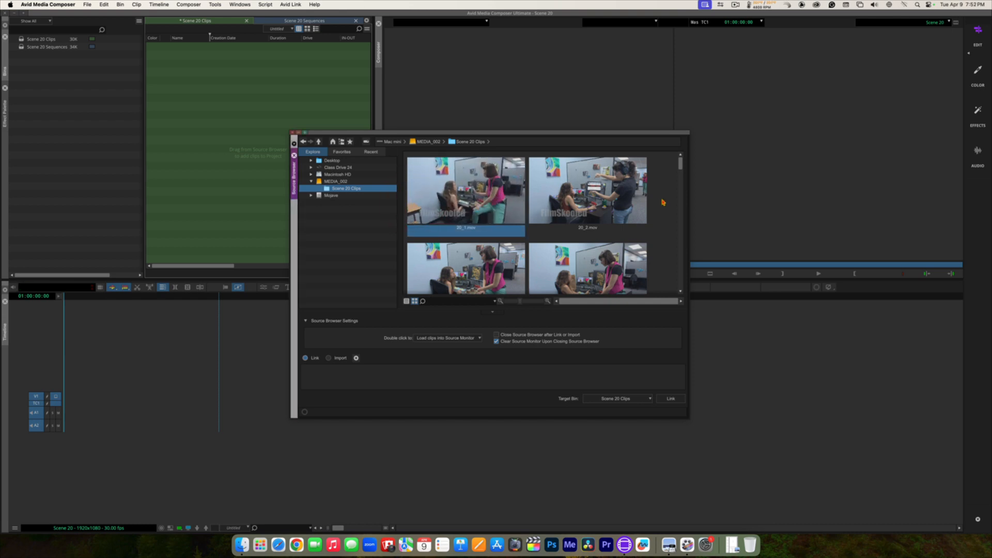
pyautogui.moveTo(680, 166)
pyautogui.mouseDown()
pyautogui.moveTo(680, 211)
pyautogui.moveTo(683, 160)
pyautogui.mouseUp()
# Step: Return the Source Browser to the text list and link all .mov files, from 20_1.mov to the last A001 clip, to the Scene 20 Clips bin
pyautogui.click(407, 302)
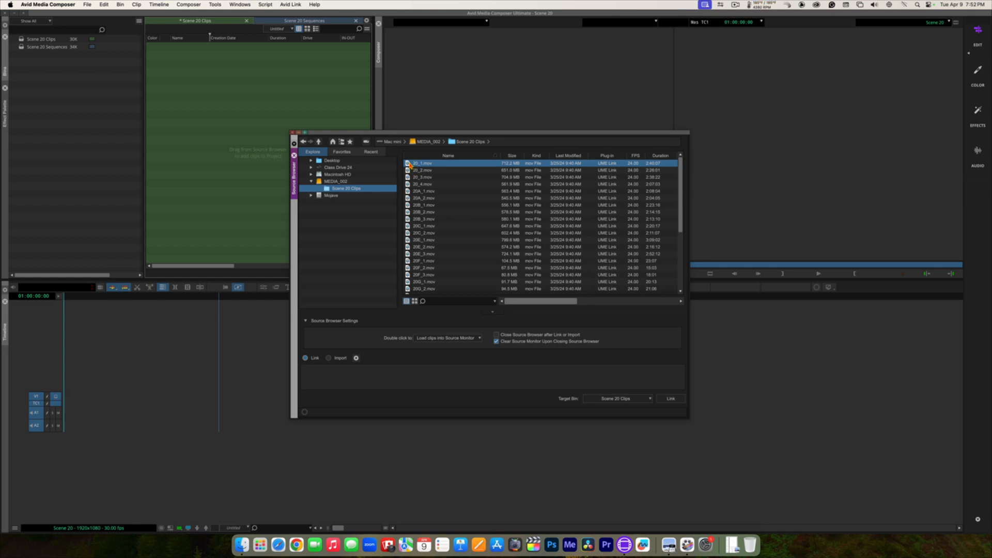
pyautogui.scroll(-5, 418, 204)
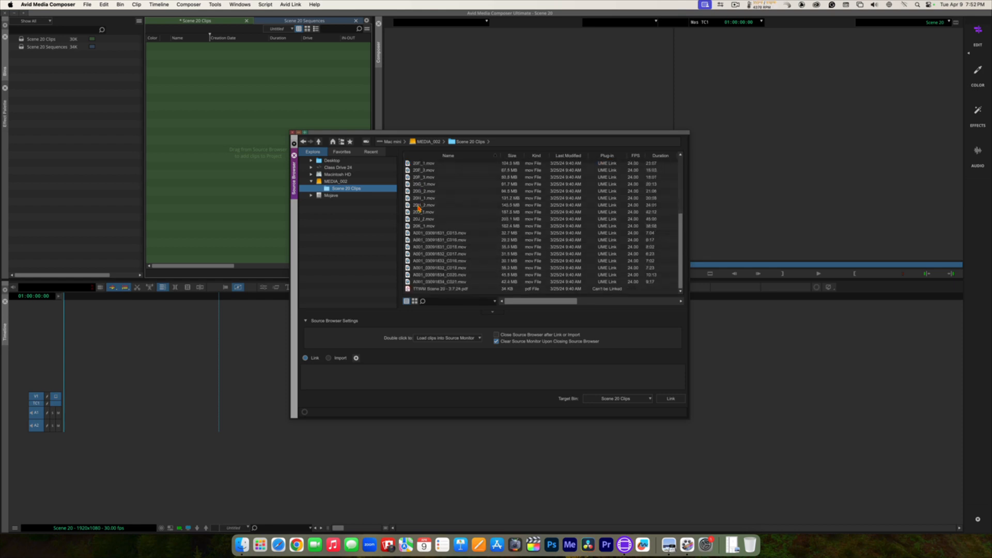
pyautogui.keyDown('shift'); pyautogui.click(407, 282); pyautogui.keyUp('shift')
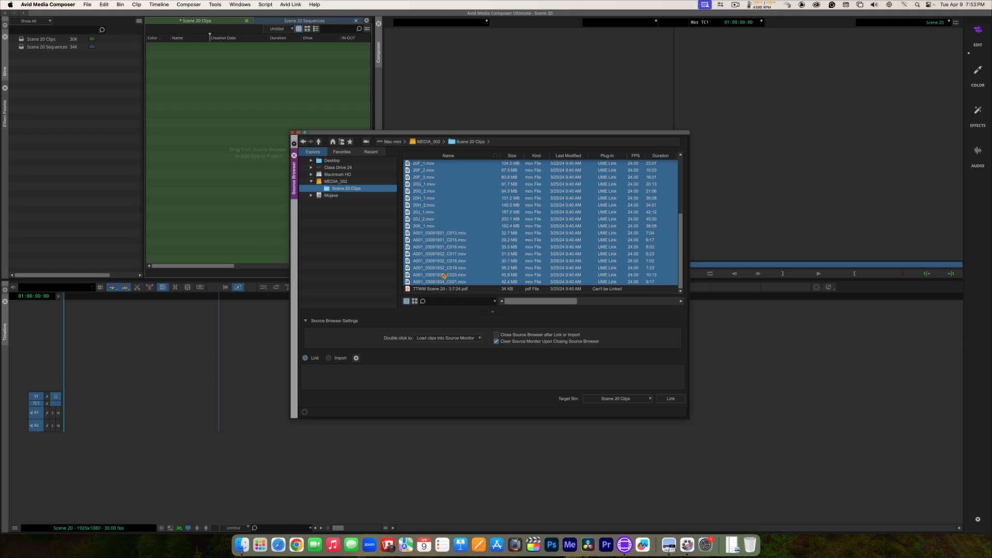
pyautogui.scroll(5, 439, 244)
pyautogui.scroll(-5, 438, 243)
pyautogui.click(671, 401)
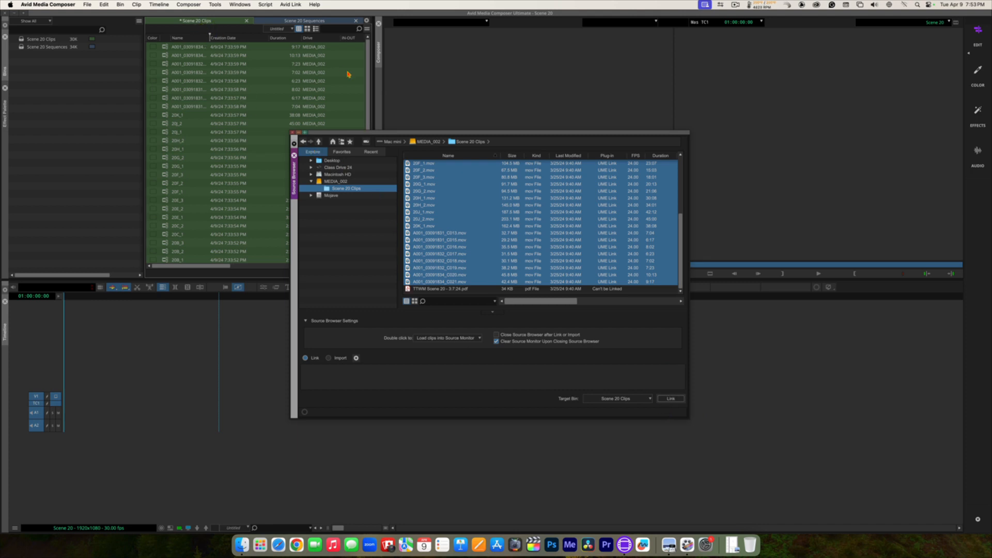
# Step: Close the Source Browser and save the Scene 20 Clips bin
pyautogui.moveTo(453, 136); pyautogui.dragTo(458, 130)
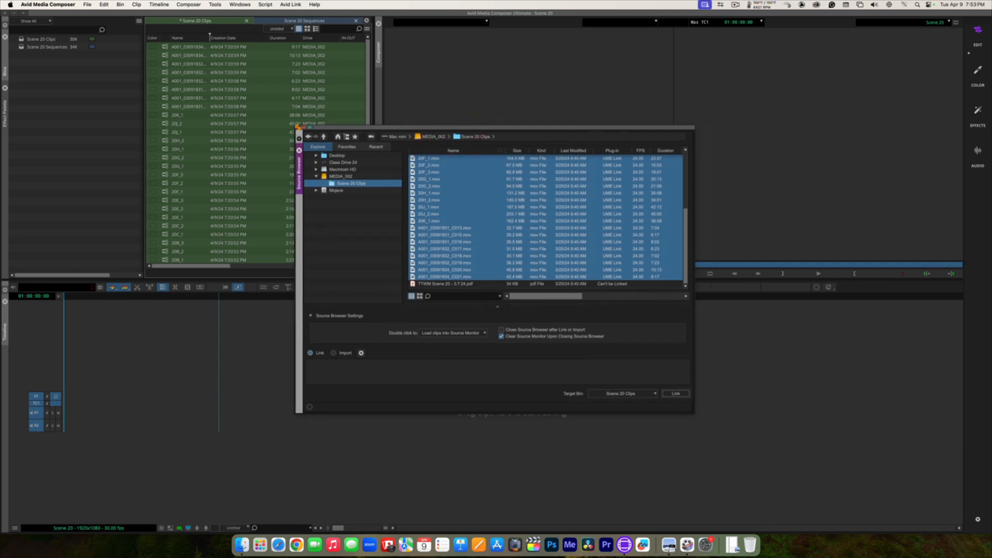
pyautogui.click(297, 127)
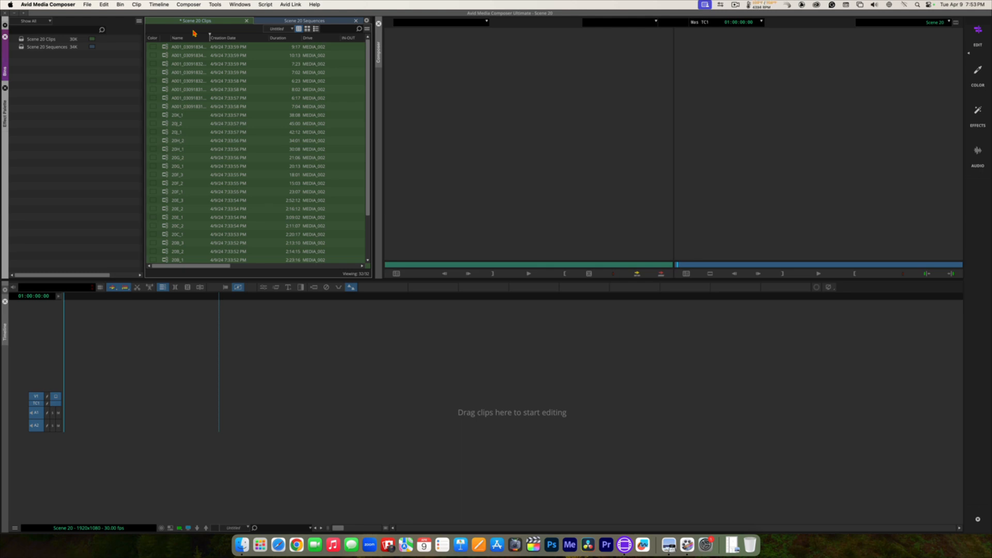
pyautogui.press('super+s')
# Step: Try sorting the clips in the Scene 20 Clips bin by name and by duration
pyautogui.click(180, 38)
pyautogui.press('super+e')
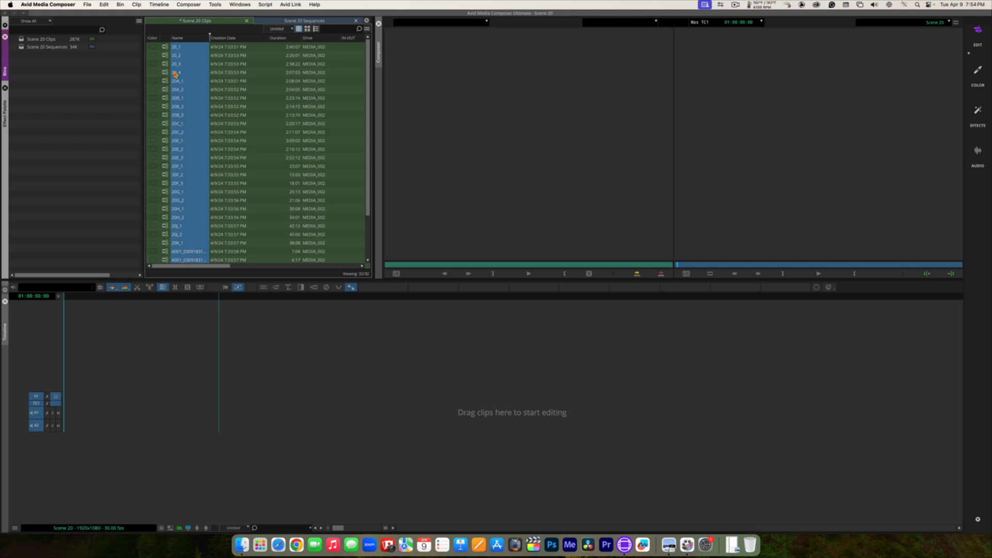
pyautogui.click(279, 39)
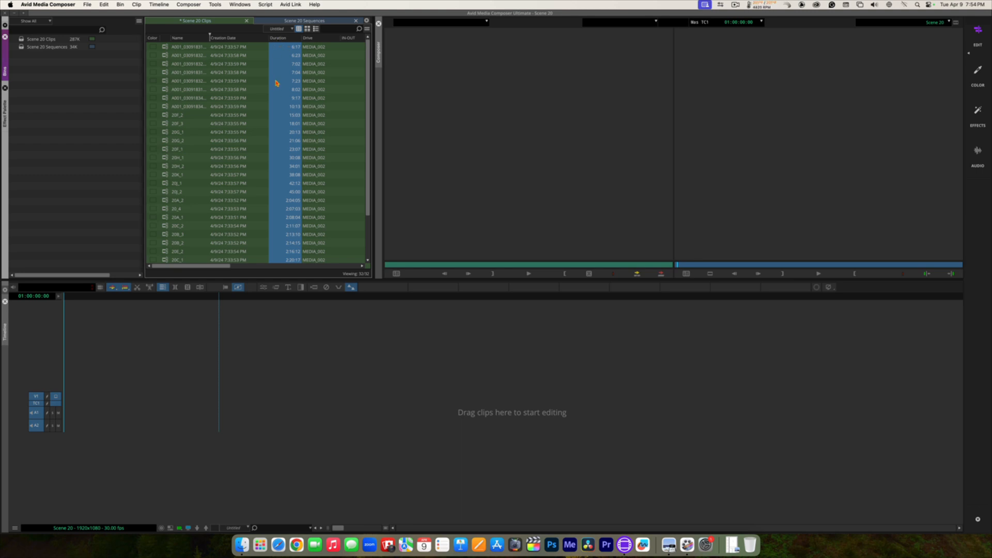
# Step: Sort the Scene 20 Clips bin by name and widen the Name column until the full A001 clip names fit
pyautogui.click(177, 38)
pyautogui.press('super+e')
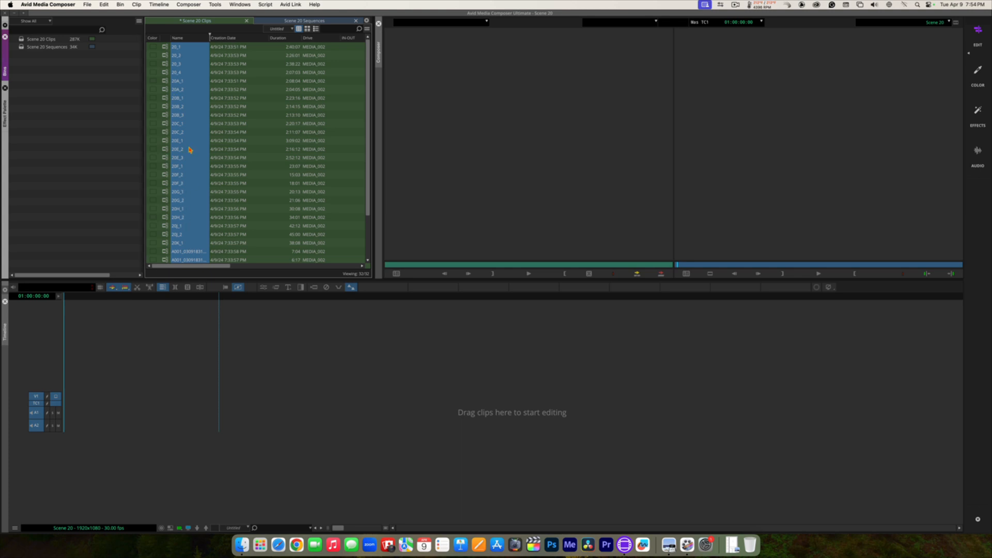
pyautogui.scroll(-3, 189, 150)
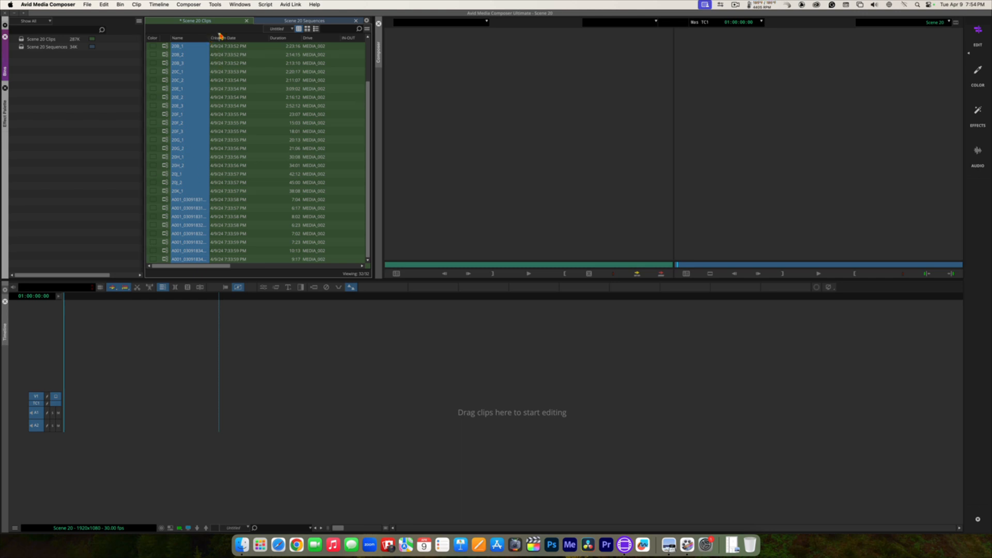
pyautogui.moveTo(210, 36); pyautogui.dragTo(230, 46)
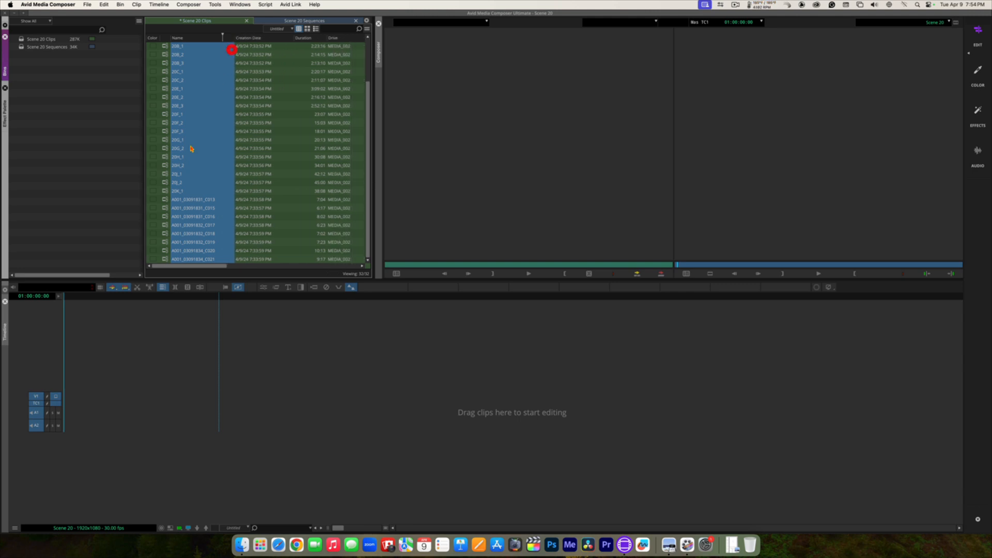
pyautogui.click(165, 200)
pyautogui.click(164, 200)
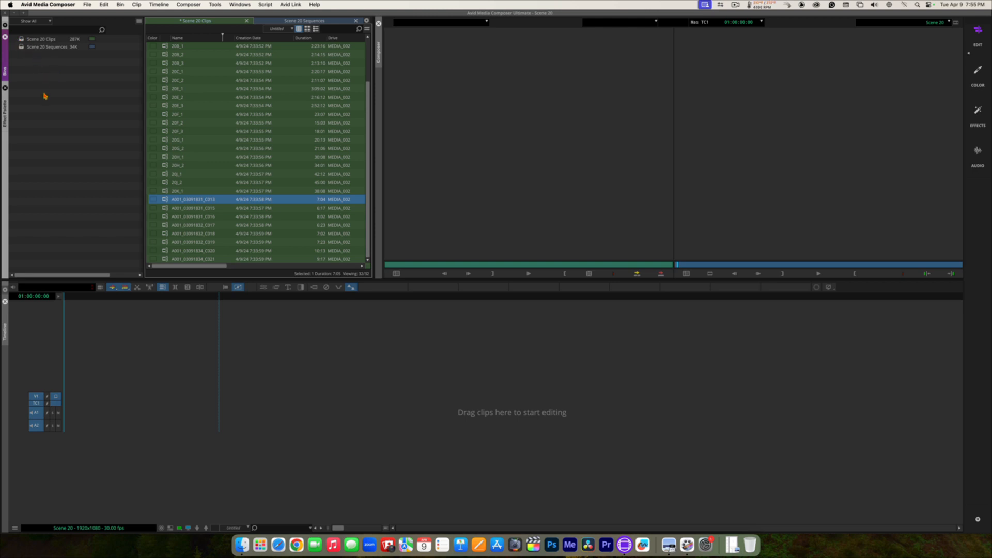
pyautogui.click(87, 5)
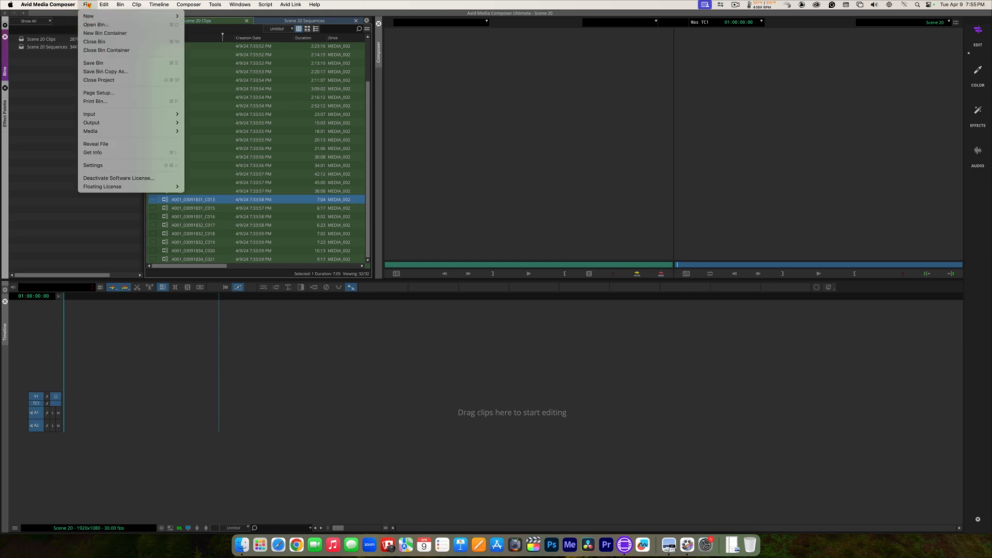
pyautogui.moveTo(90, 16)
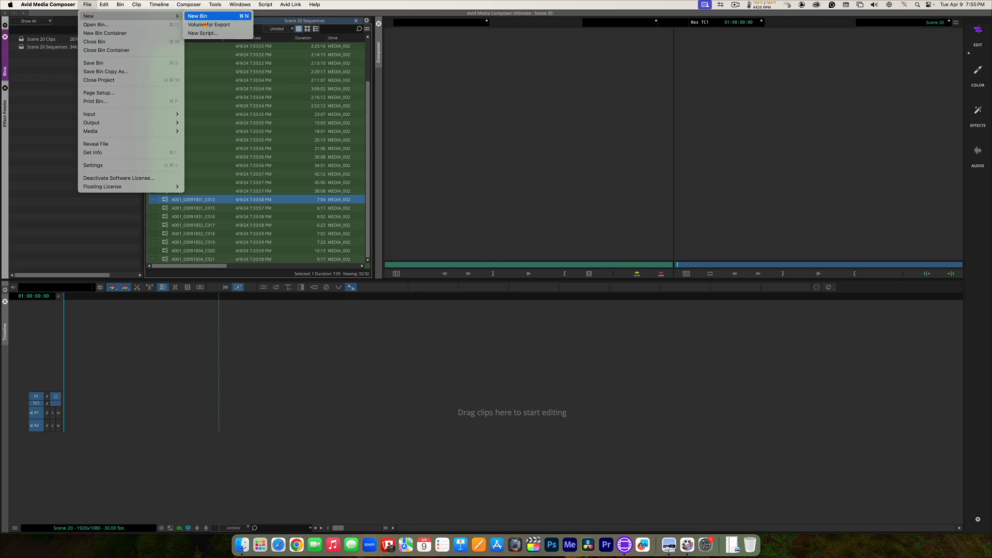
pyautogui.click(30, 91)
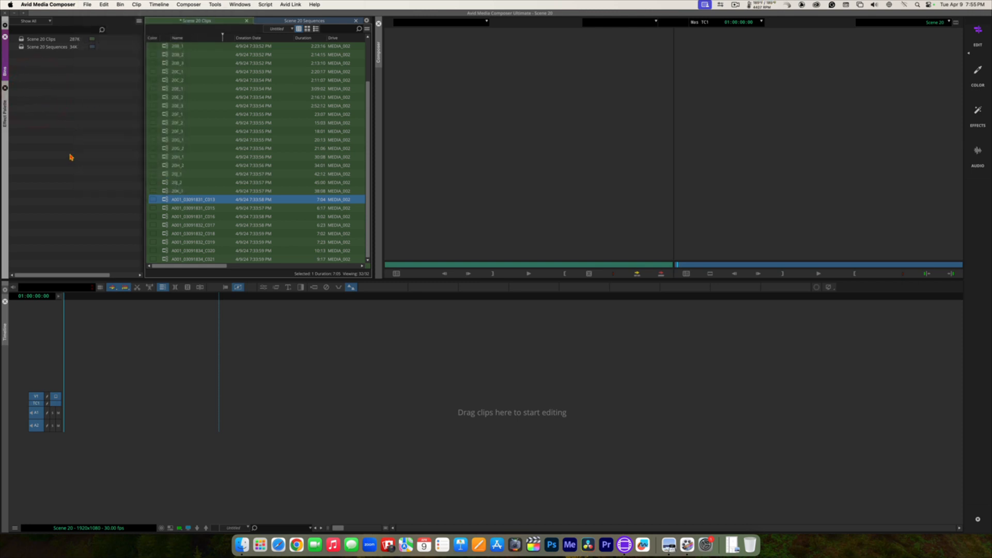
# Step: Create a new bin in the project and name it Cutaways
pyautogui.rightClick(57, 120)
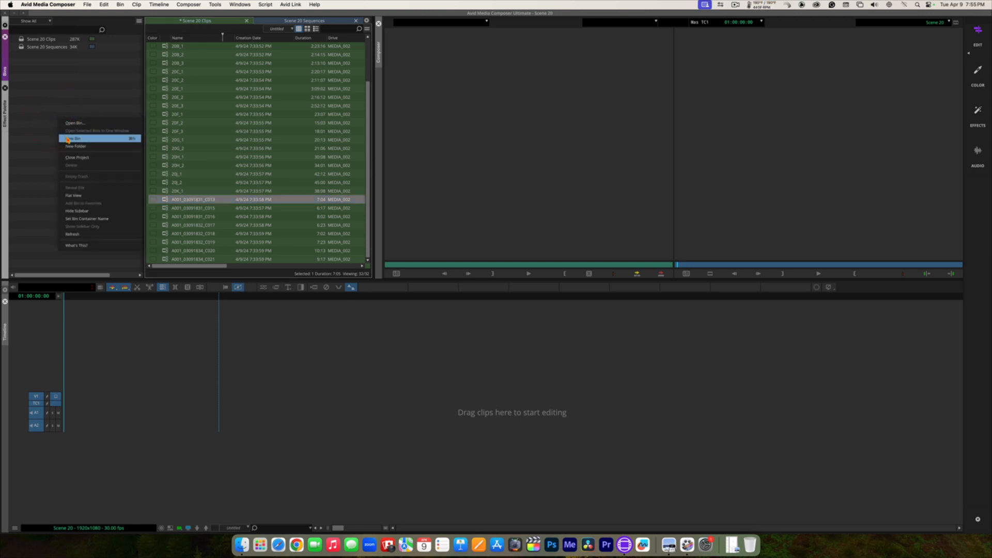
pyautogui.click(68, 140)
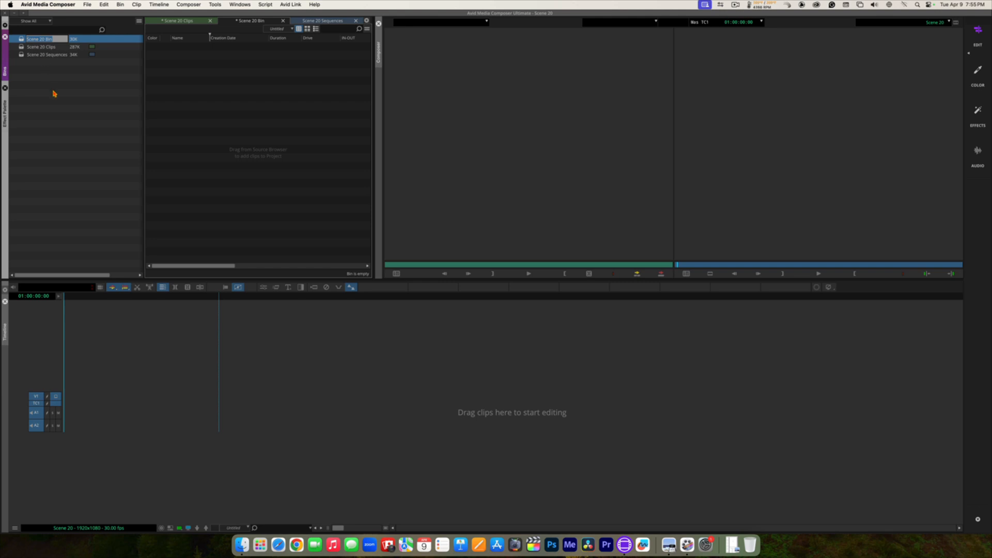
pyautogui.write('Cutaways')
pyautogui.click(53, 94)
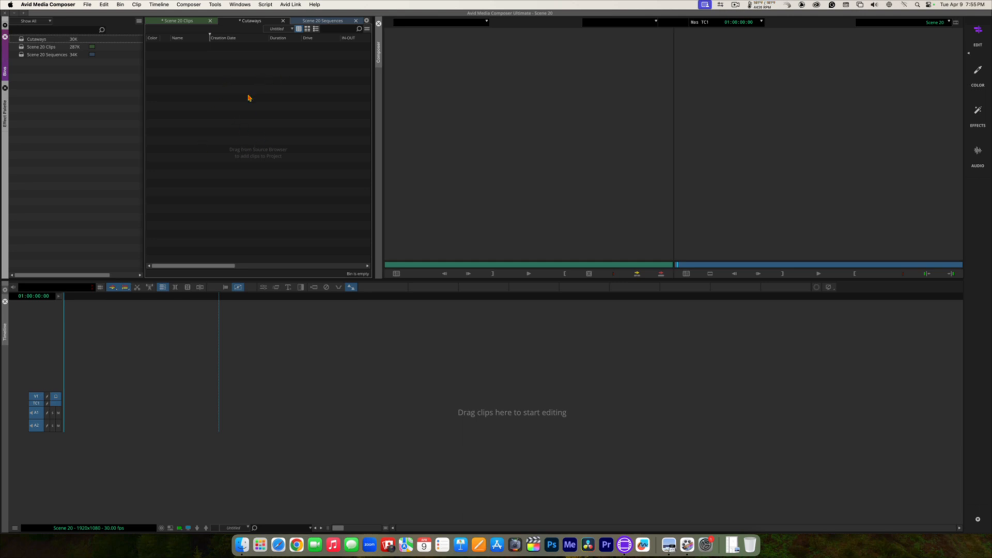
# Step: Look through the Scene 20 Clips, Cutaways and Scene 20 Sequences bins and return to Scene 20 Clips
pyautogui.click(179, 23)
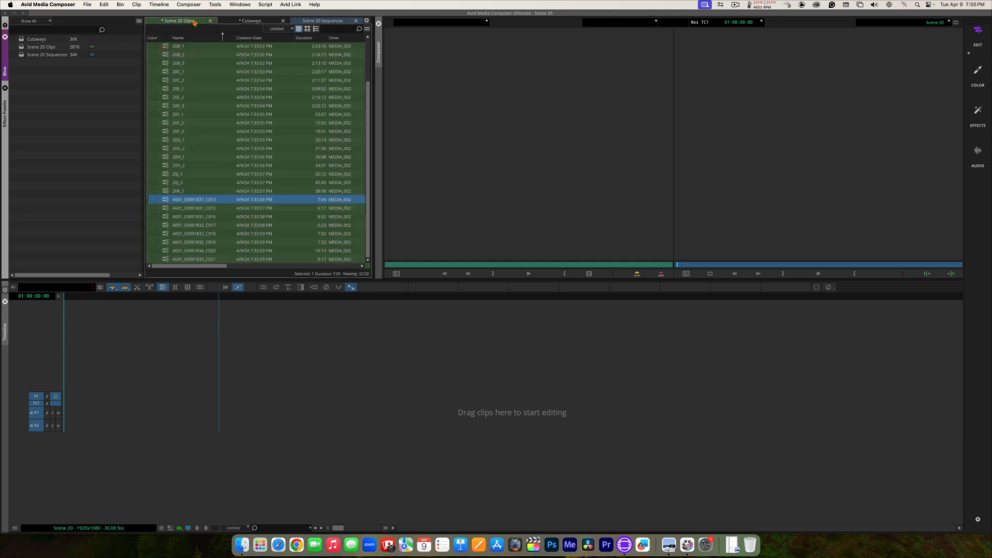
pyautogui.click(261, 22)
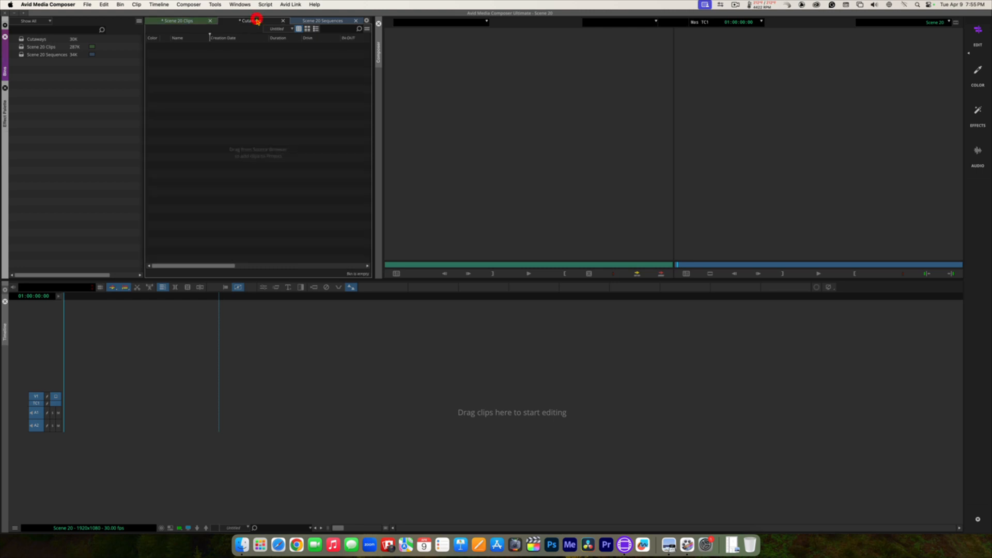
pyautogui.click(314, 21)
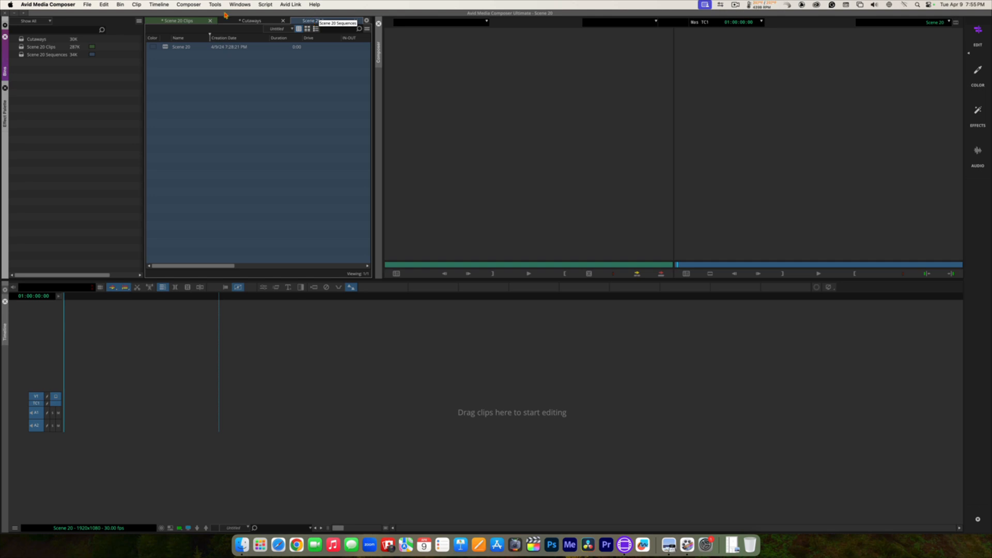
pyautogui.click(184, 21)
# Step: Try selecting the A001 clips C013 through C021 as a range and opening individual A001 clip names for editing
pyautogui.click(165, 199)
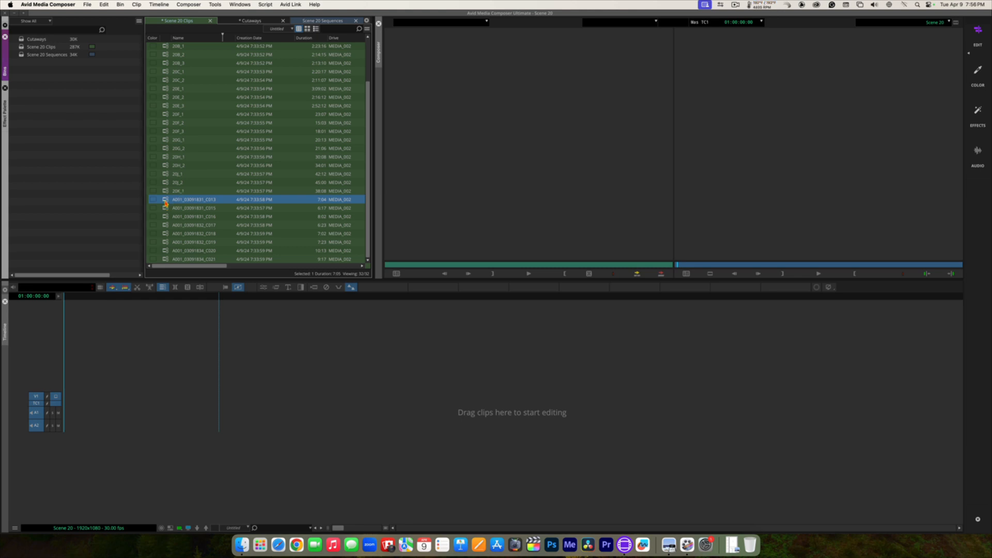
pyautogui.keyDown('shift'); pyautogui.click(167, 260); pyautogui.keyUp('shift')
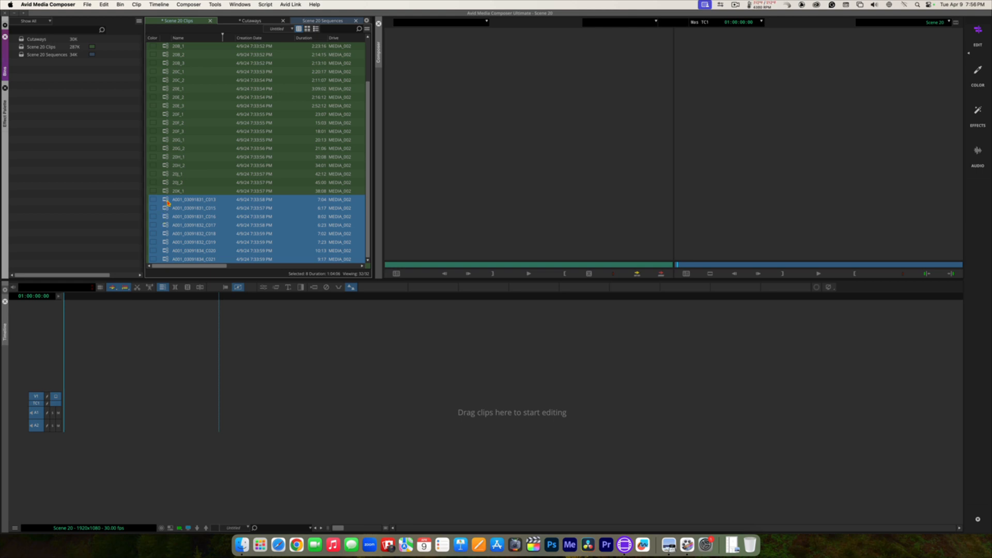
pyautogui.click(195, 200)
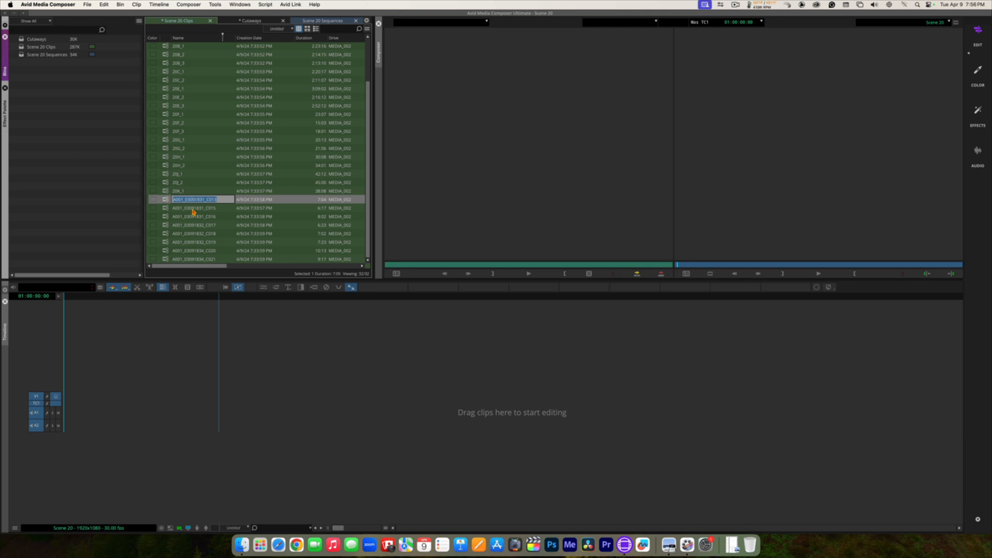
pyautogui.click(193, 208)
pyautogui.click(194, 216)
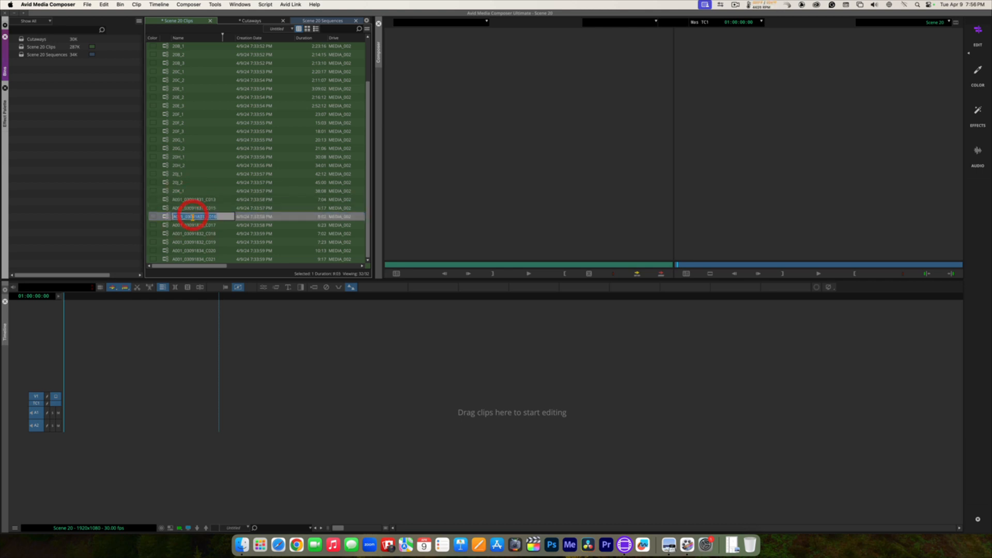
pyautogui.click(192, 225)
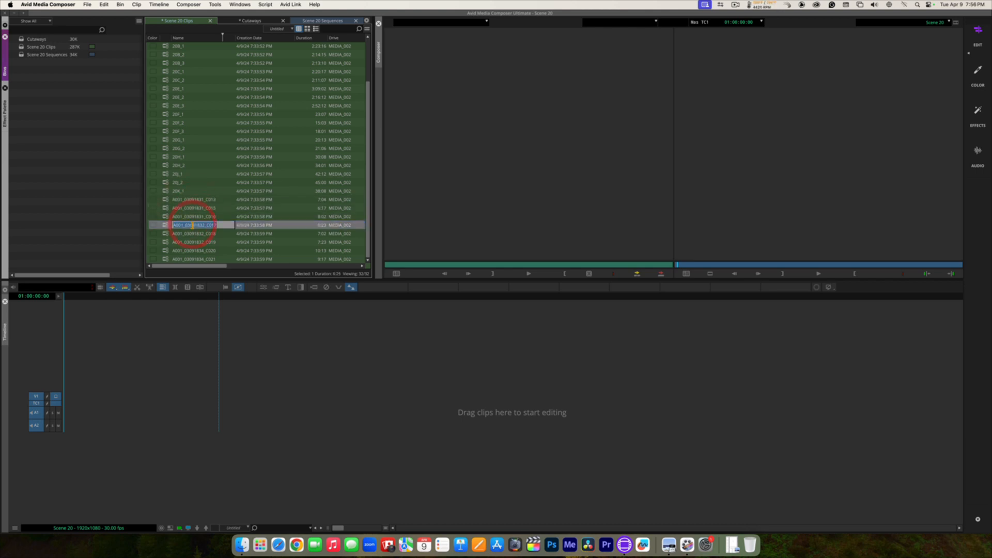
# Step: Select the A001 clips C013 through C021 in Scene 20 Clips and move them into the Cutaways bin
pyautogui.click(167, 200)
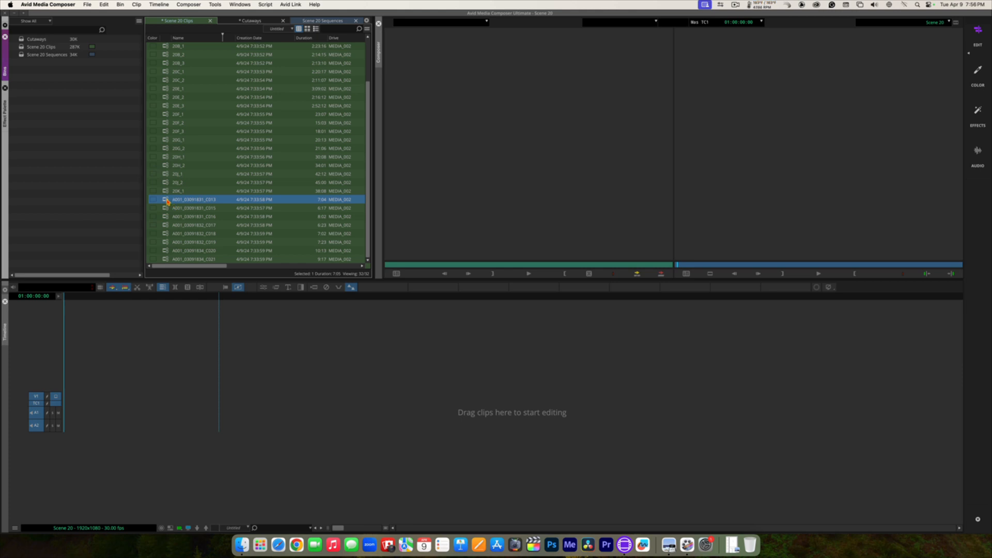
pyautogui.keyDown('shift'); pyautogui.click(172, 259); pyautogui.keyUp('shift')
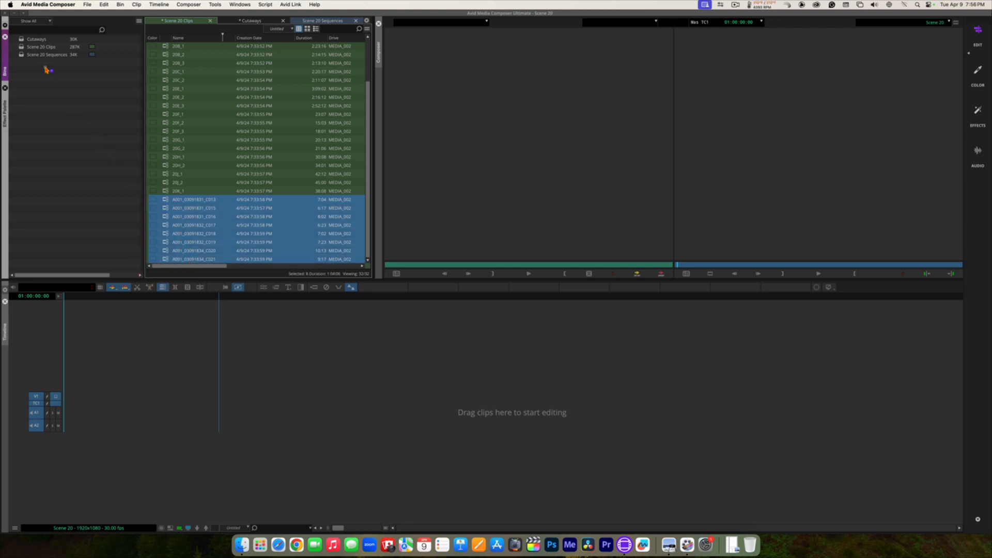
pyautogui.moveTo(45, 67); pyautogui.dragTo(23, 41)
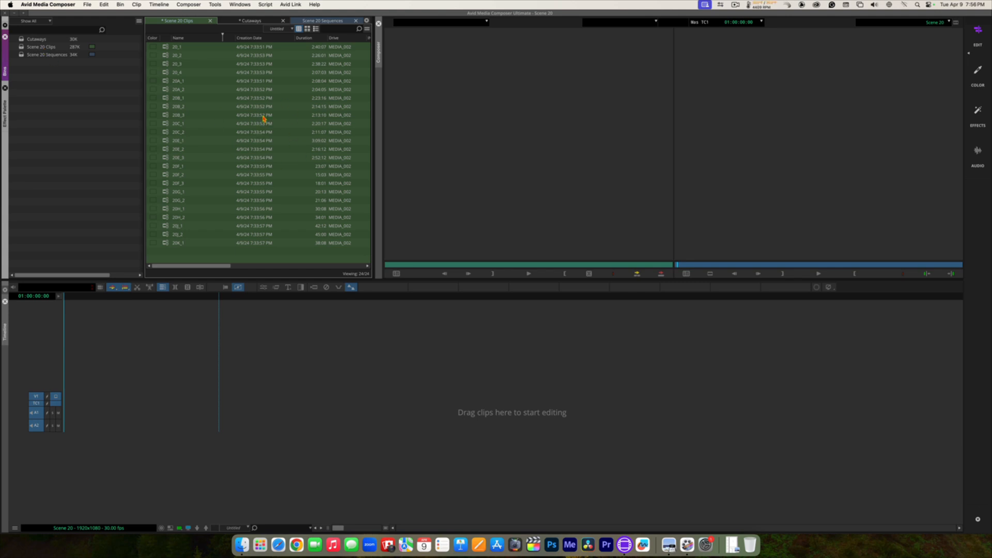
# Step: Compare the contents of the Cutaways and Scene 20 Clips bins to check where the A001 clips are
pyautogui.click(245, 21)
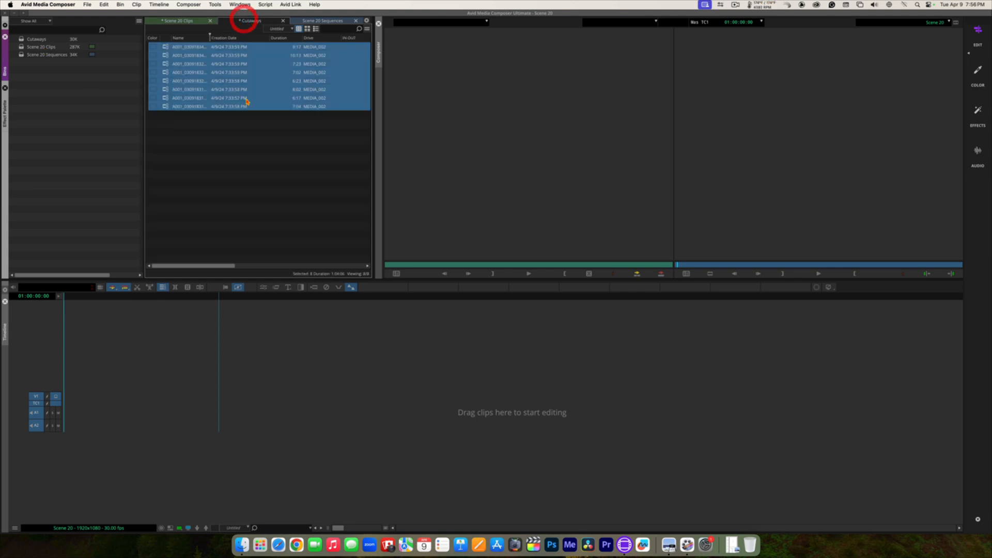
pyautogui.click(188, 21)
pyautogui.click(238, 21)
pyautogui.click(171, 22)
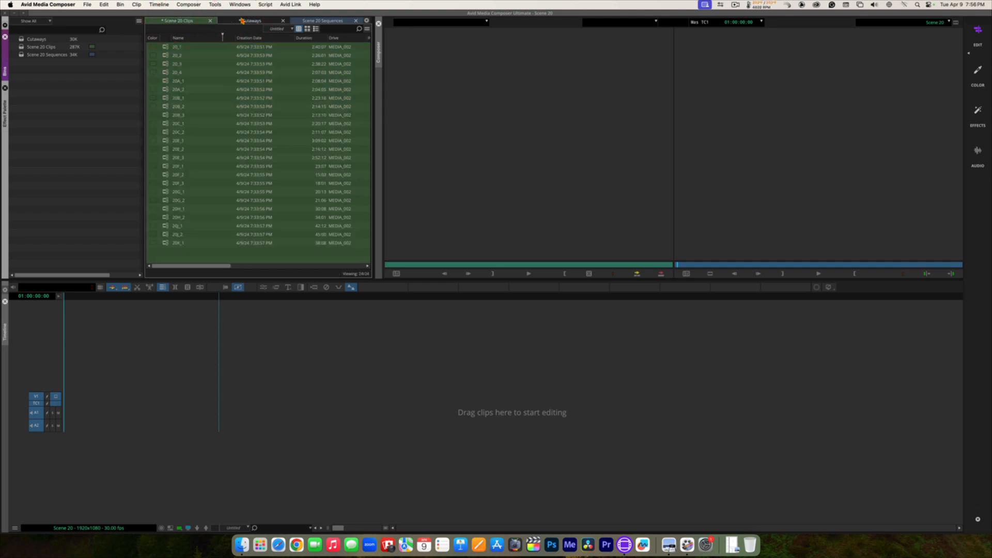
pyautogui.click(245, 21)
pyautogui.click(177, 22)
pyautogui.click(248, 21)
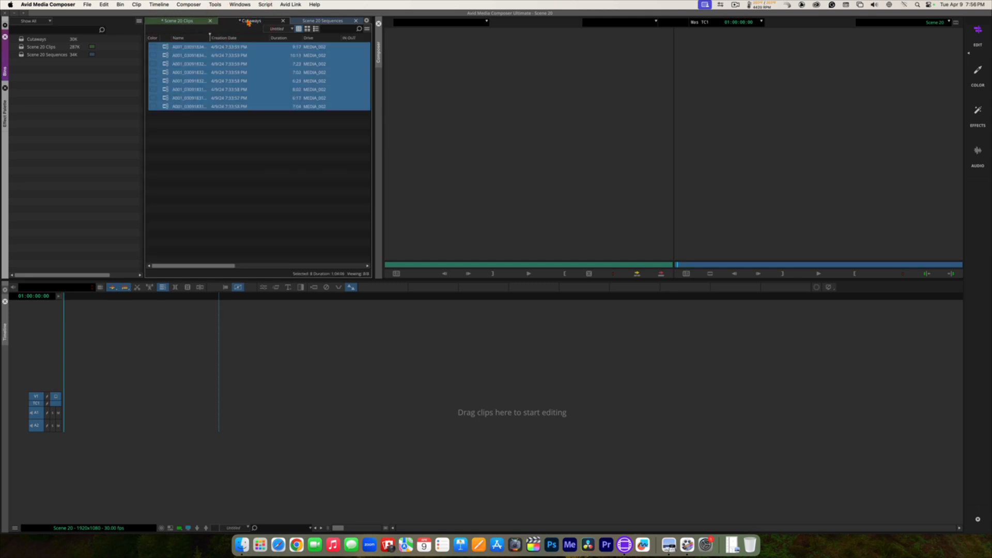
pyautogui.click(180, 21)
pyautogui.click(236, 23)
# Step: Save all of the project's bins and return to the Cutaways bin
pyautogui.click(76, 130)
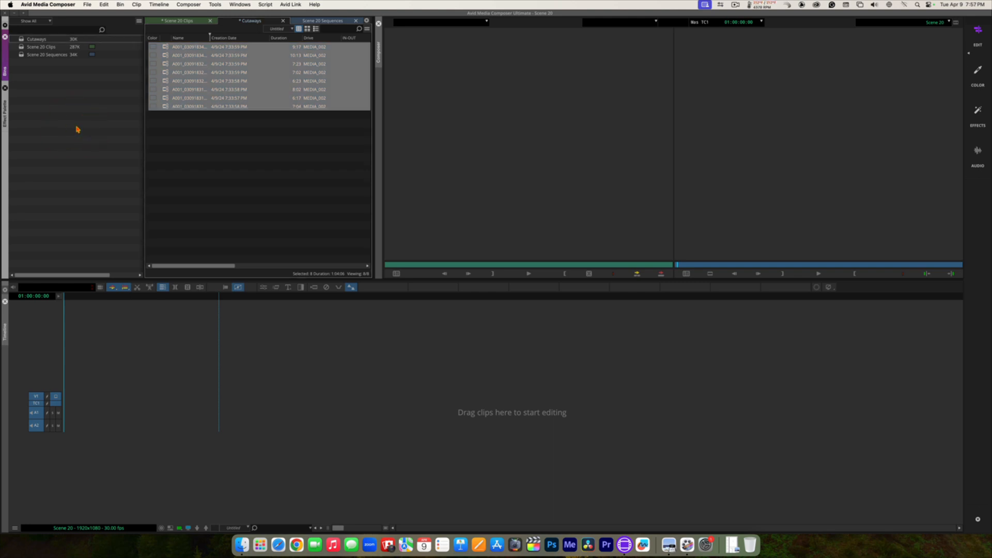
pyautogui.press('super+s')
pyautogui.click(257, 22)
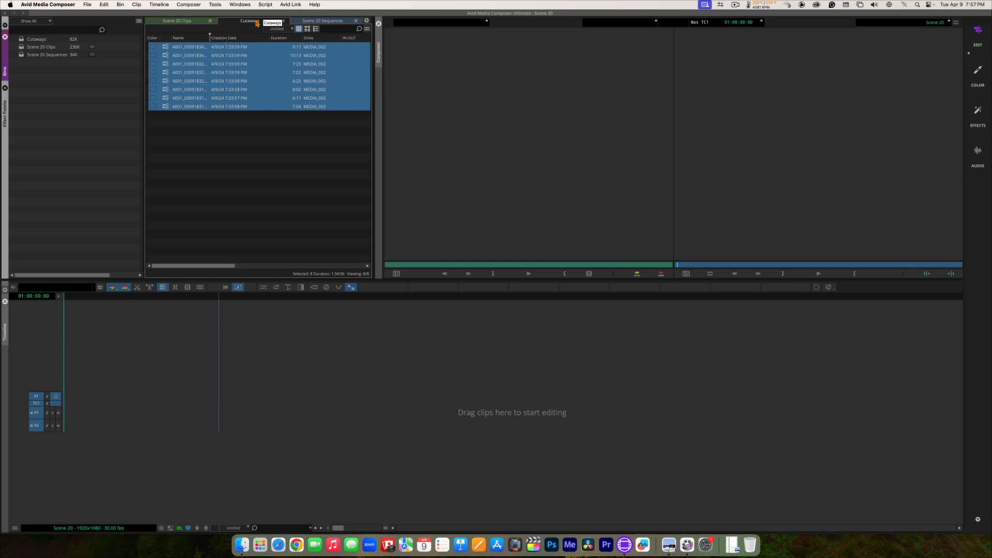
# Step: Show the Scene 20 Clips bin in Frame view, look through it in Script view, and return to Frame view
pyautogui.click(184, 21)
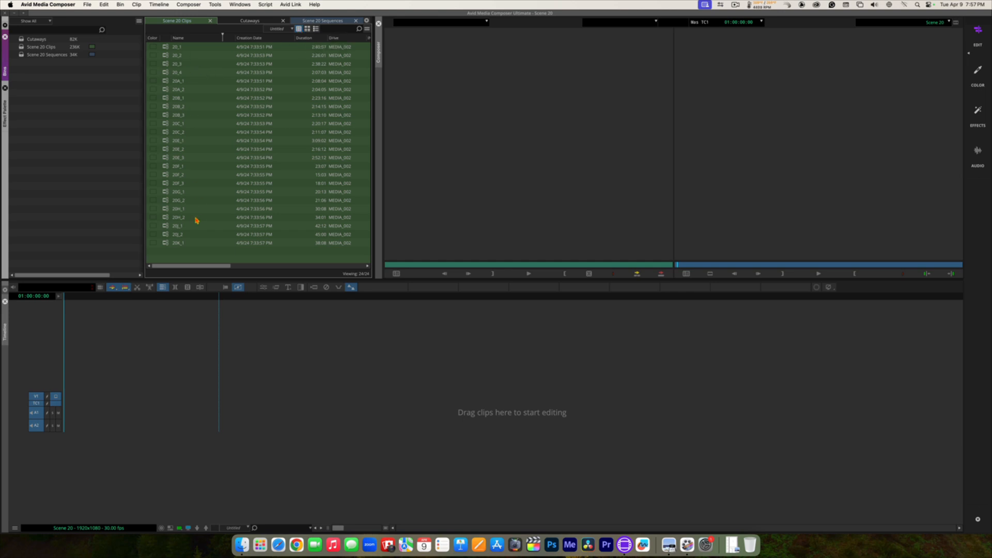
pyautogui.click(308, 28)
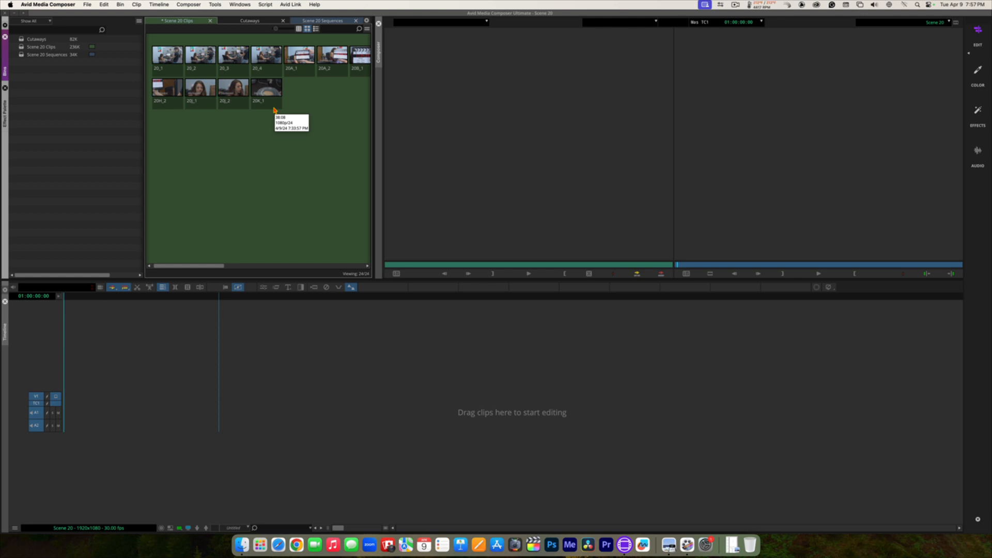
pyautogui.click(316, 29)
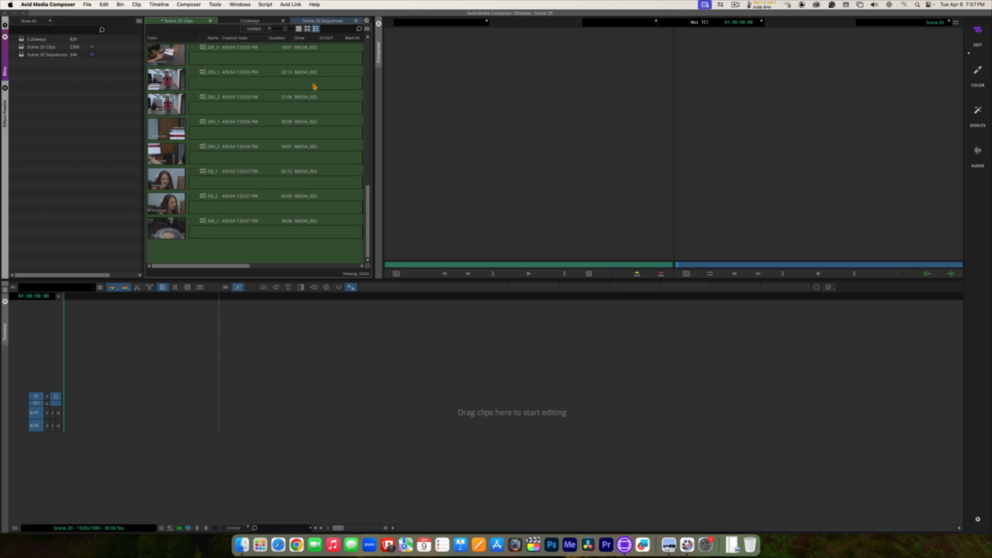
pyautogui.moveTo(369, 198); pyautogui.dragTo(369, 47)
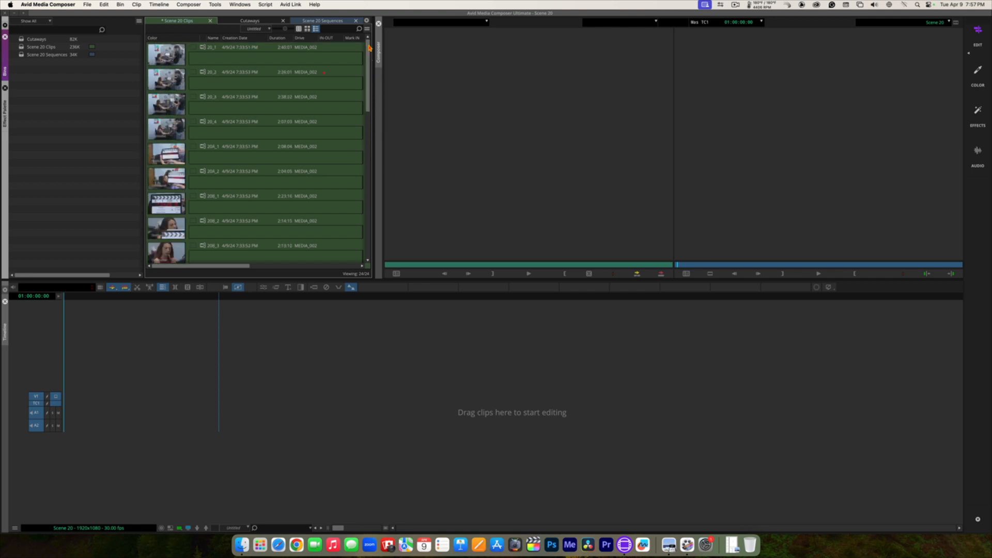
pyautogui.click(307, 29)
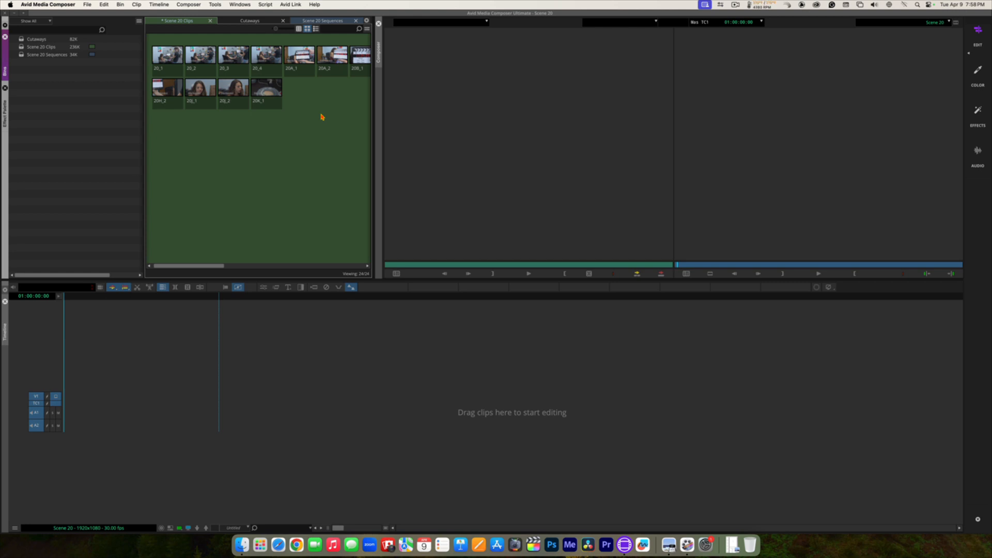
# Step: Try enlarging the frame thumbnails in the Scene 20 Clips bin and shrinking them back to a small size
pyautogui.press('super+l')
pyautogui.press('super+l')
pyautogui.press('super+l')
pyautogui.press('super+l')
pyautogui.press('super+l')
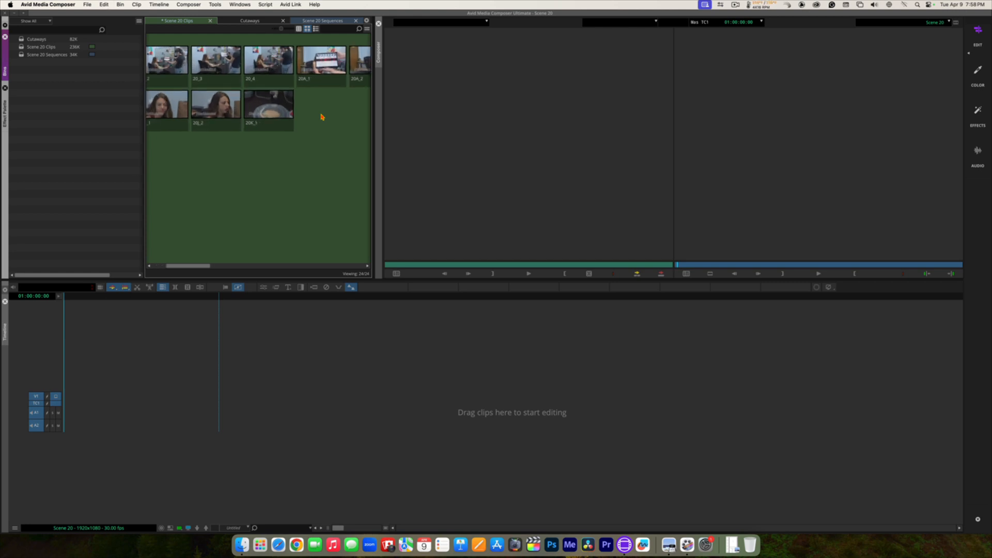
pyautogui.press('super+l')
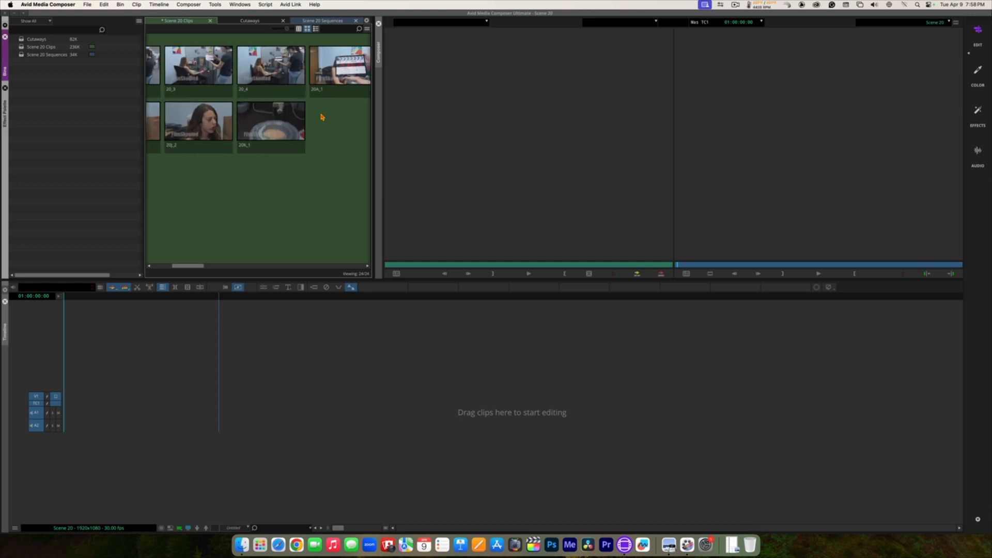
pyautogui.press('super+l')
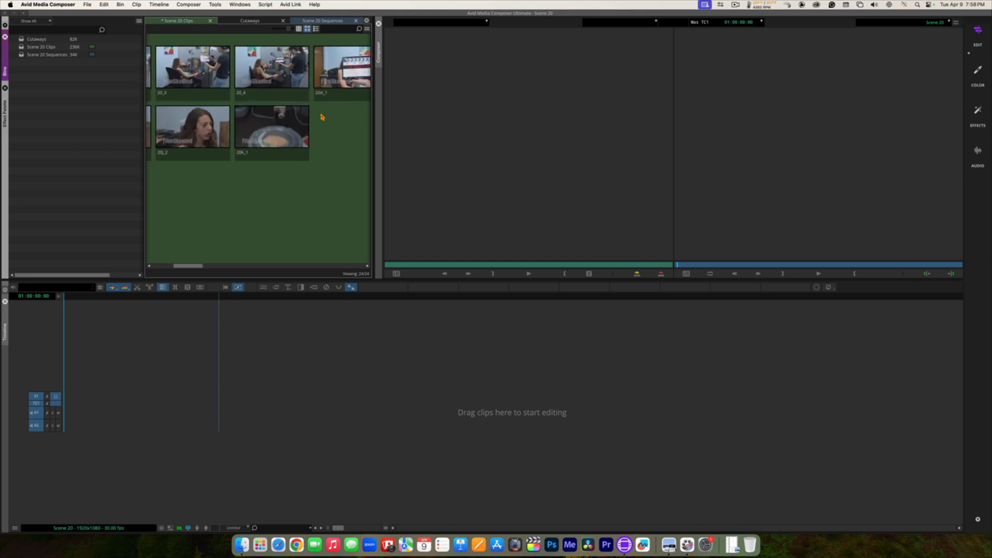
pyautogui.press('super+k')
pyautogui.press('super+k')
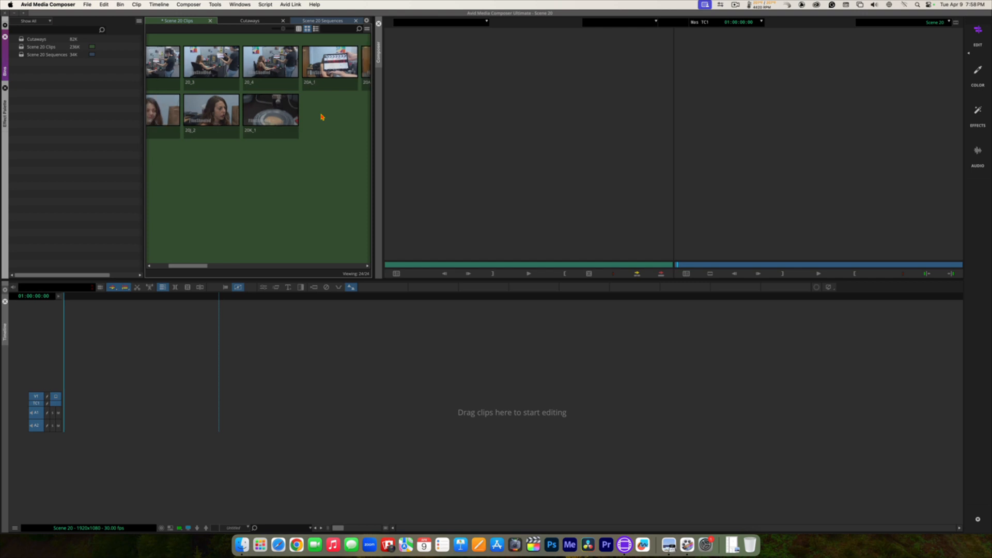
pyautogui.press('super+k')
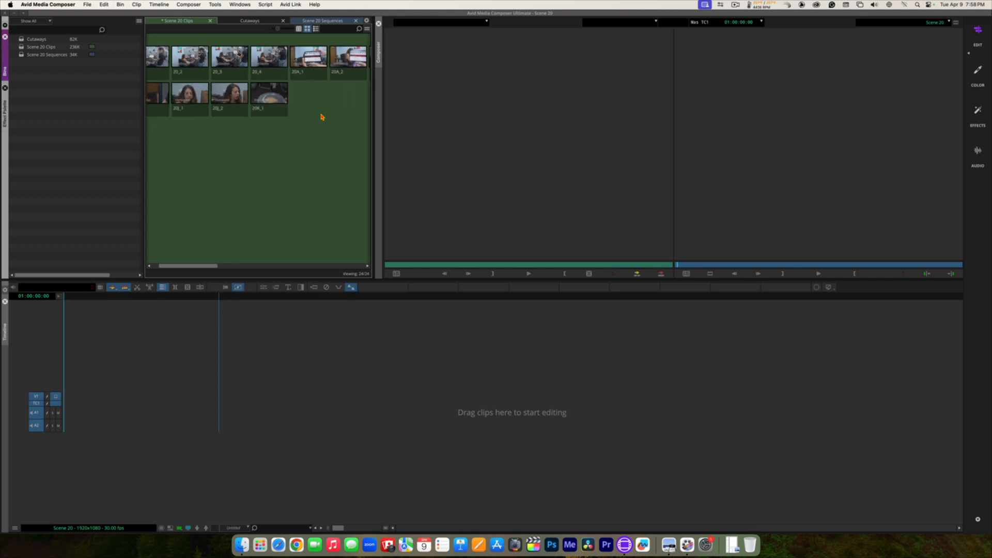
pyautogui.press('super+k')
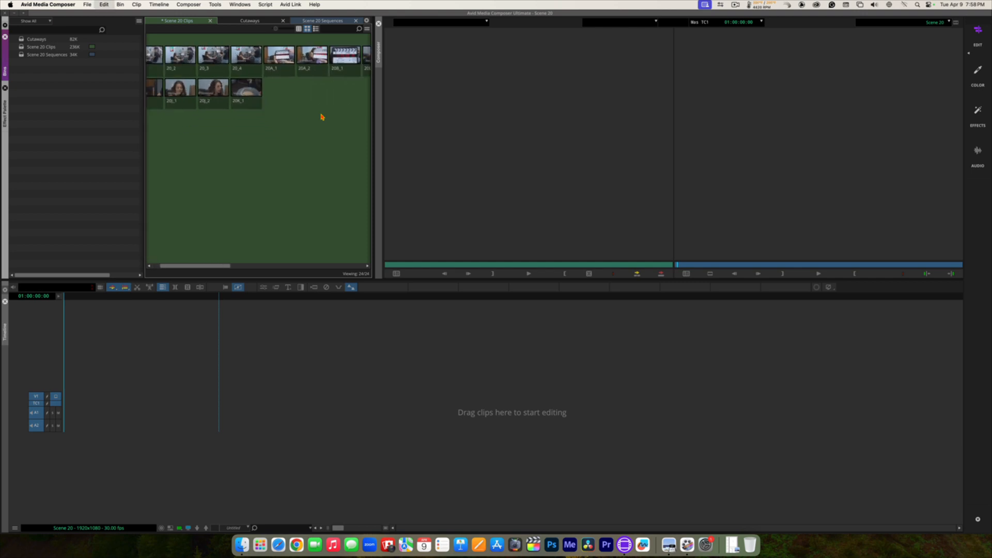
# Step: Adjust the Scene 20 Clips frame thumbnails to a moderately larger size
pyautogui.press('super+l')
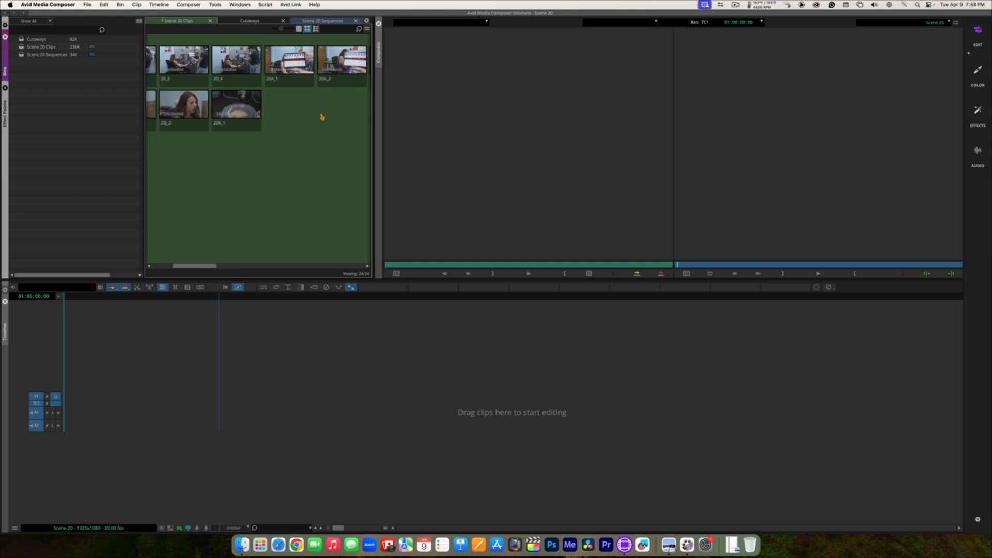
pyautogui.press('super+k')
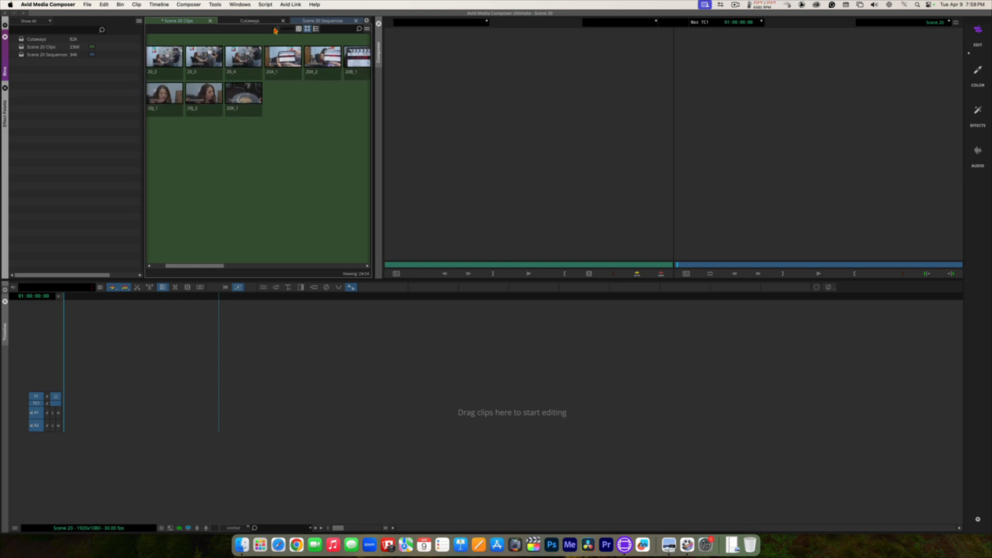
pyautogui.moveTo(277, 31); pyautogui.dragTo(276, 31)
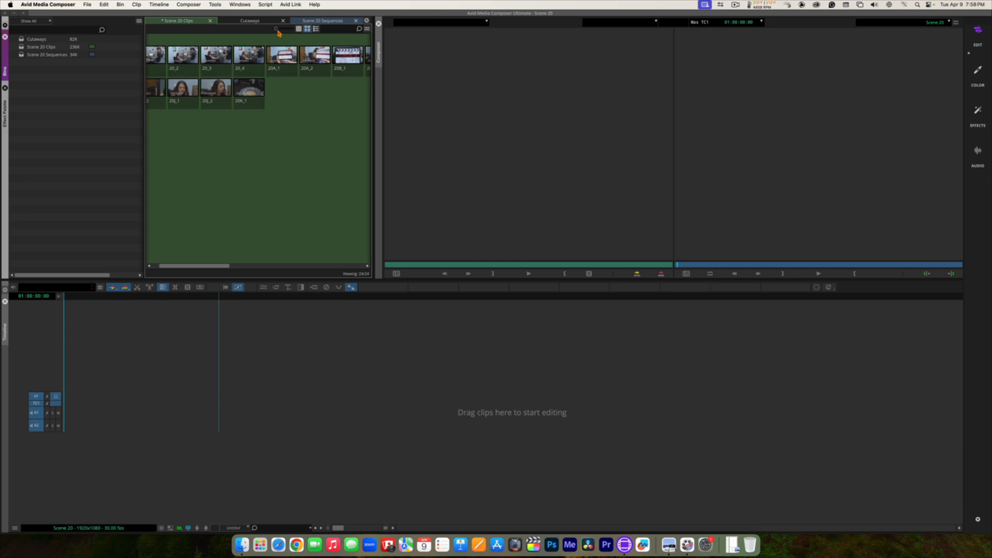
pyautogui.moveTo(277, 30); pyautogui.dragTo(280, 30)
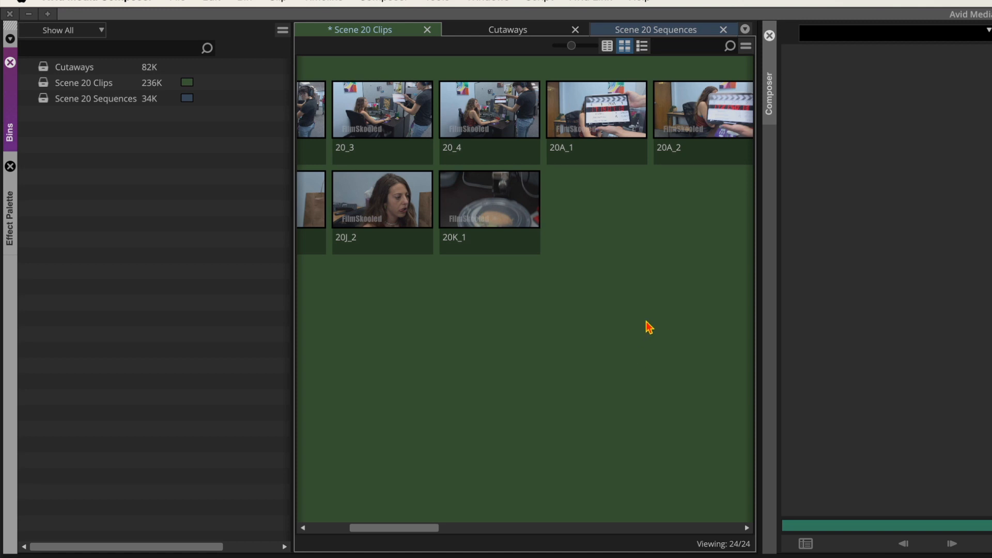
# Step: Rearrange the Scene 20 Clips thumbnails to fit the bin's width with Fill Window
pyautogui.click(745, 49)
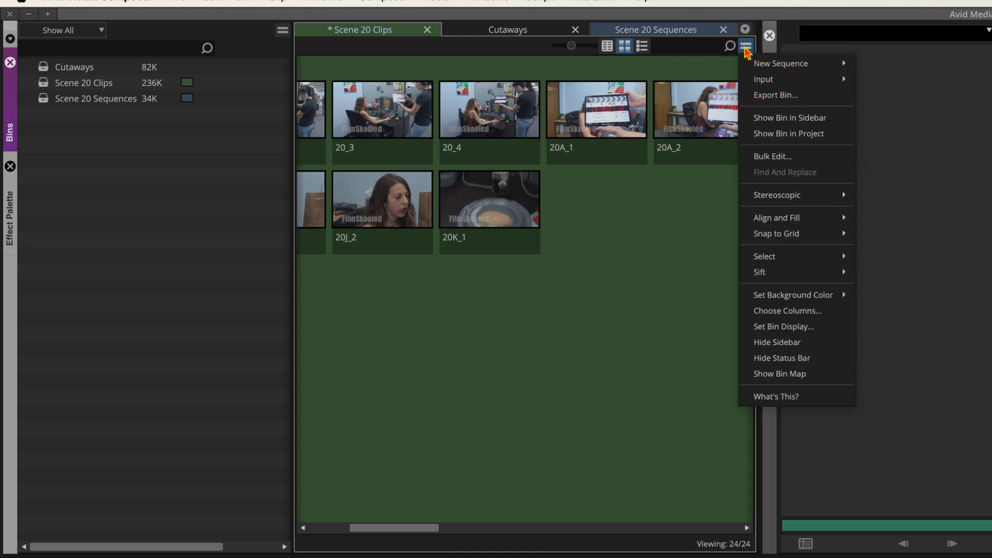
pyautogui.moveTo(763, 223)
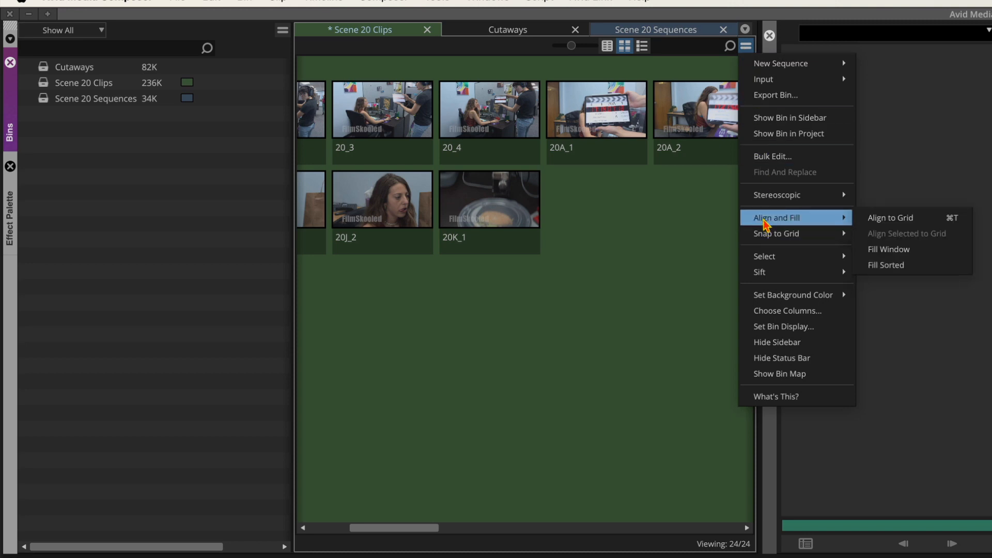
pyautogui.click(901, 253)
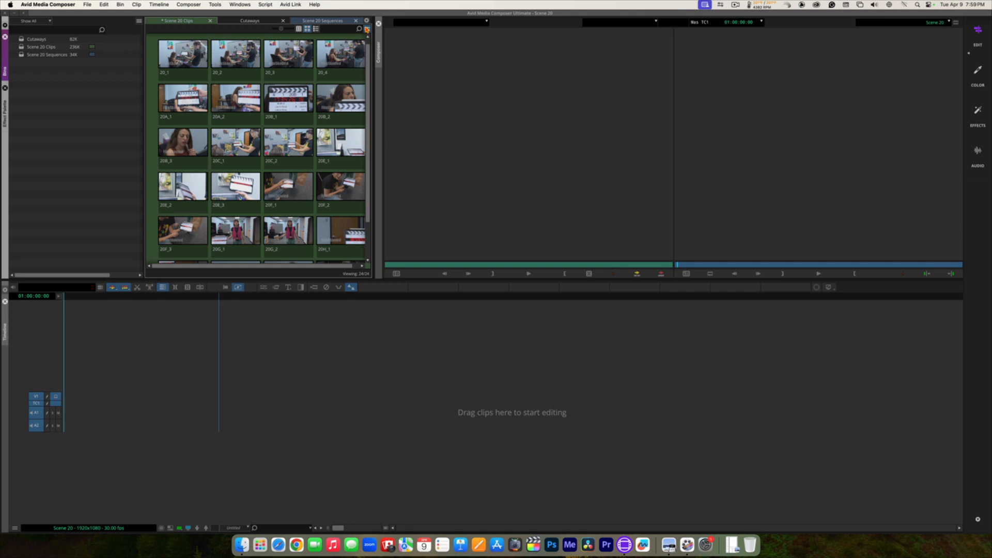
pyautogui.click(367, 28)
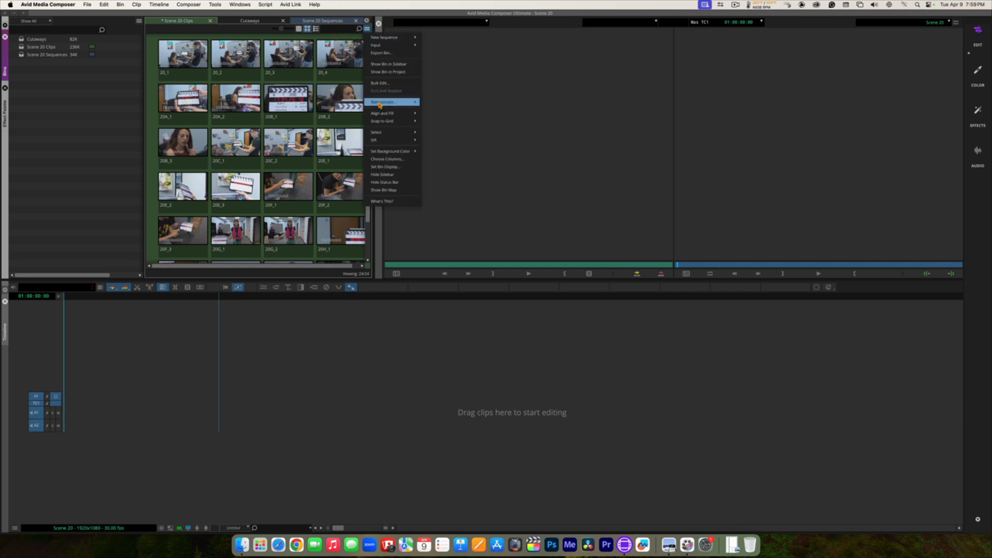
pyautogui.moveTo(383, 115)
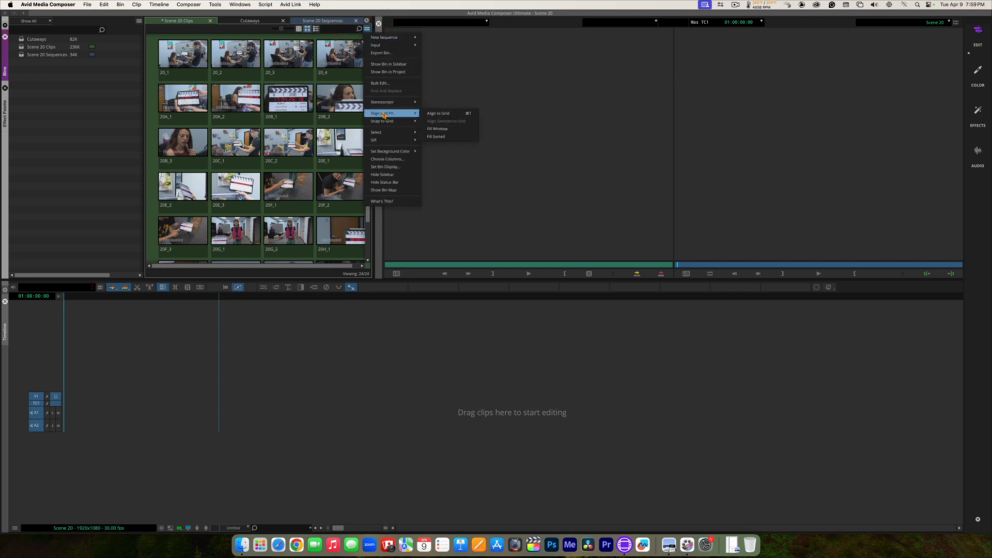
pyautogui.click(437, 129)
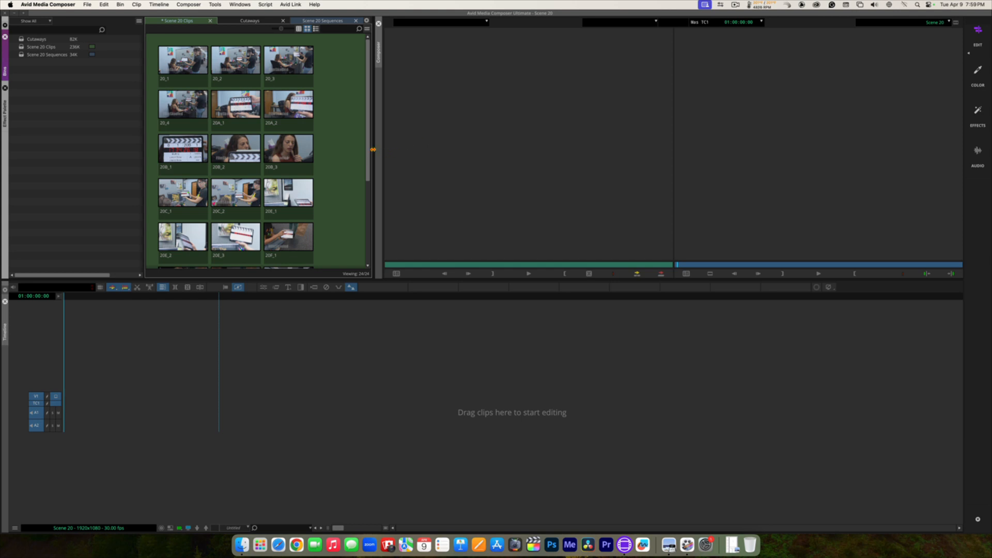
# Step: Widen the Scene 20 Clips bin pane and refit its thumbnails into five columns with Fill Window
pyautogui.moveTo(375, 149); pyautogui.dragTo(469, 160)
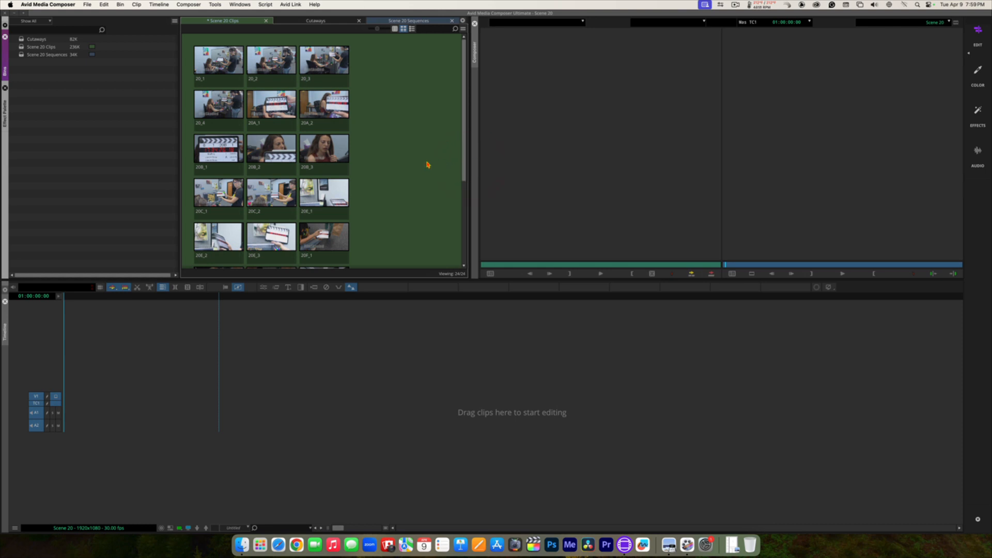
pyautogui.click(463, 30)
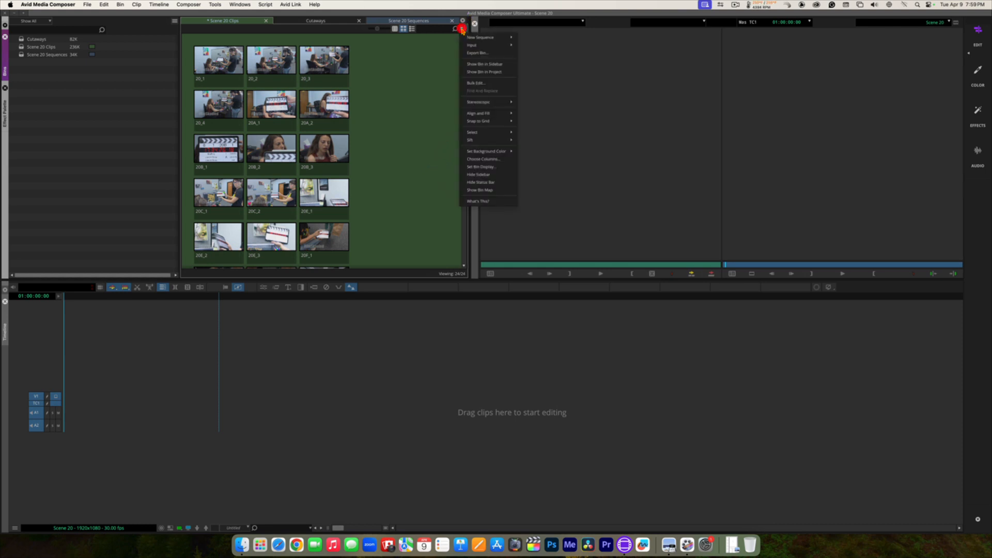
pyautogui.moveTo(486, 114)
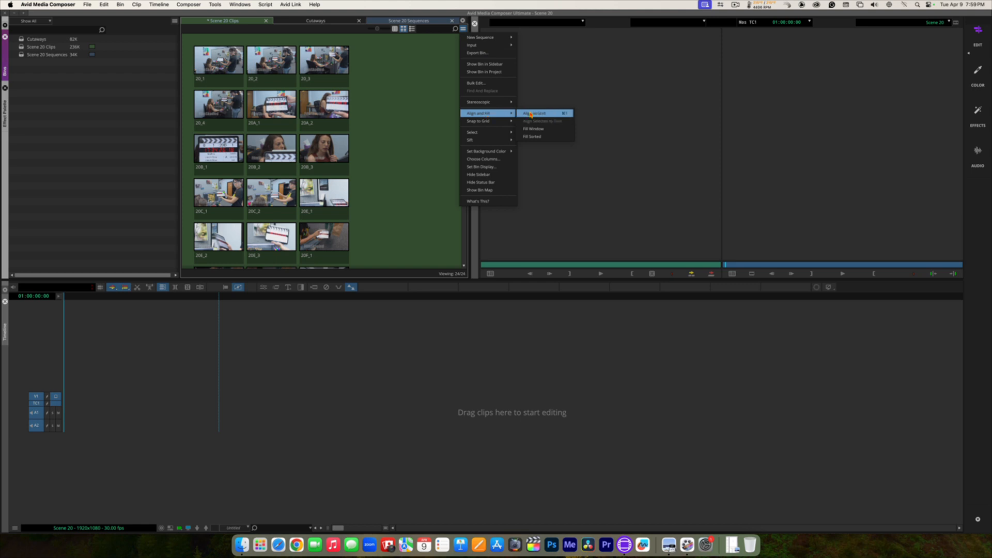
pyautogui.click(532, 129)
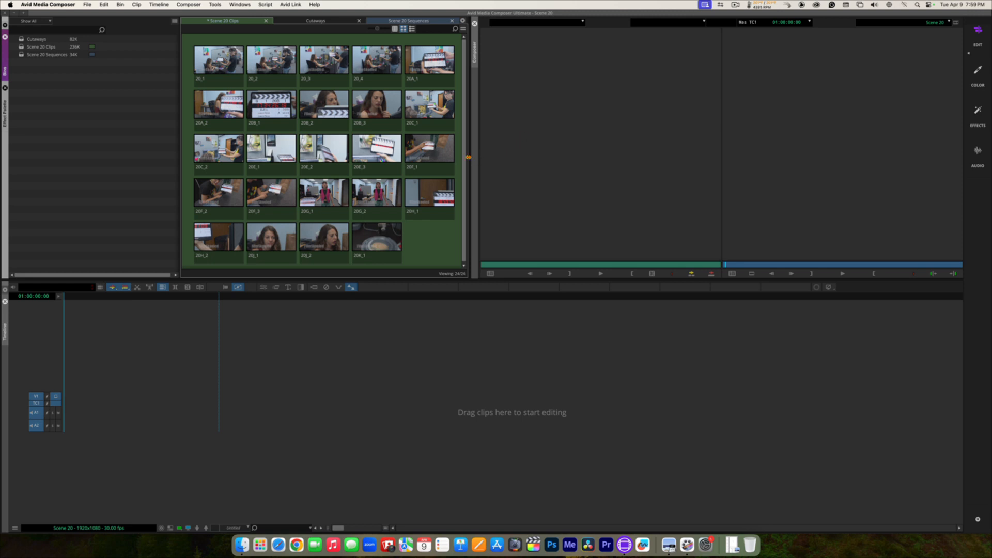
# Step: Narrow the Scene 20 Clips bin pane and refit its thumbnails into three columns with Fill Window
pyautogui.moveTo(457, 156); pyautogui.dragTo(363, 144)
pyautogui.click(357, 29)
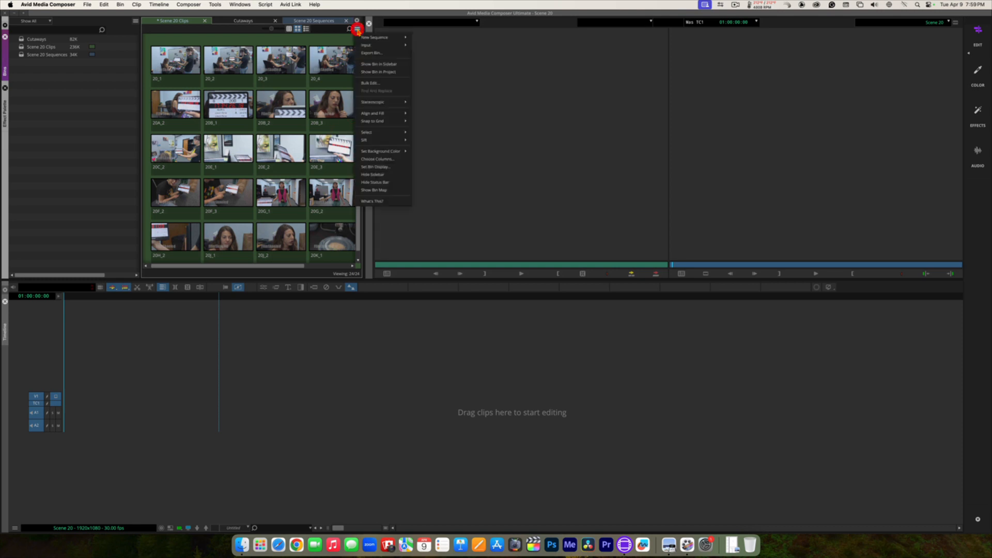
pyautogui.moveTo(392, 113)
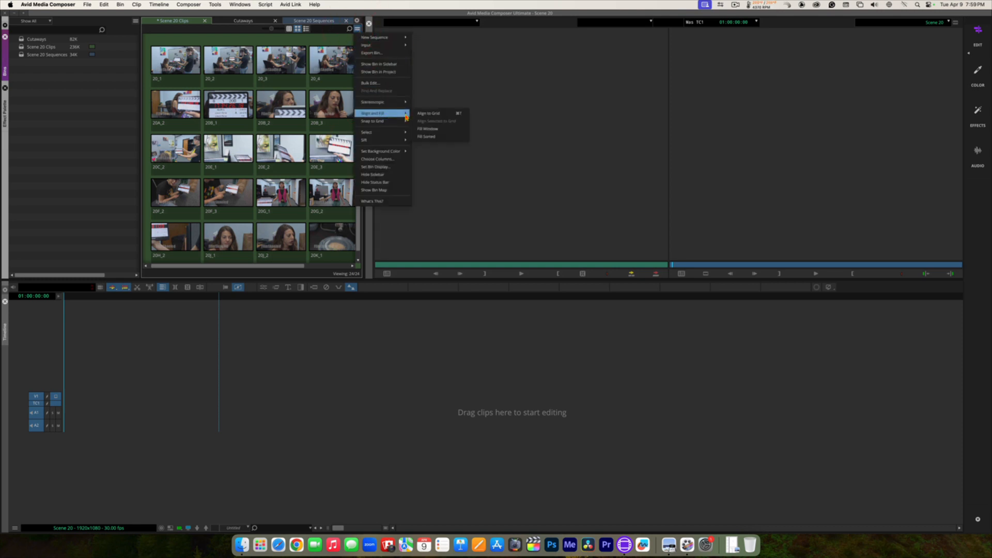
pyautogui.click(438, 129)
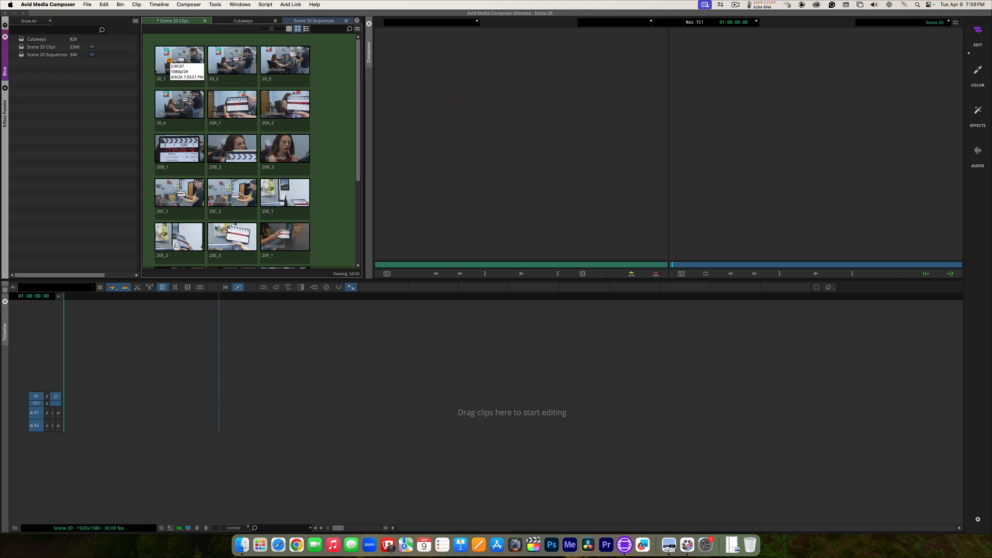
# Step: Select clip 20_1 and apply Fill Window to the Scene 20 Clips thumbnails once more
pyautogui.click(173, 58)
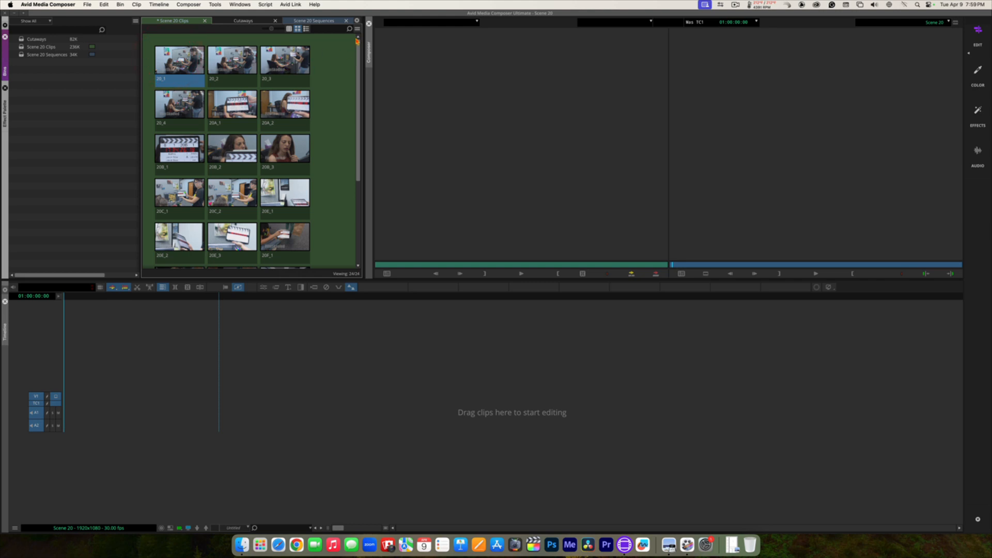
pyautogui.click(357, 30)
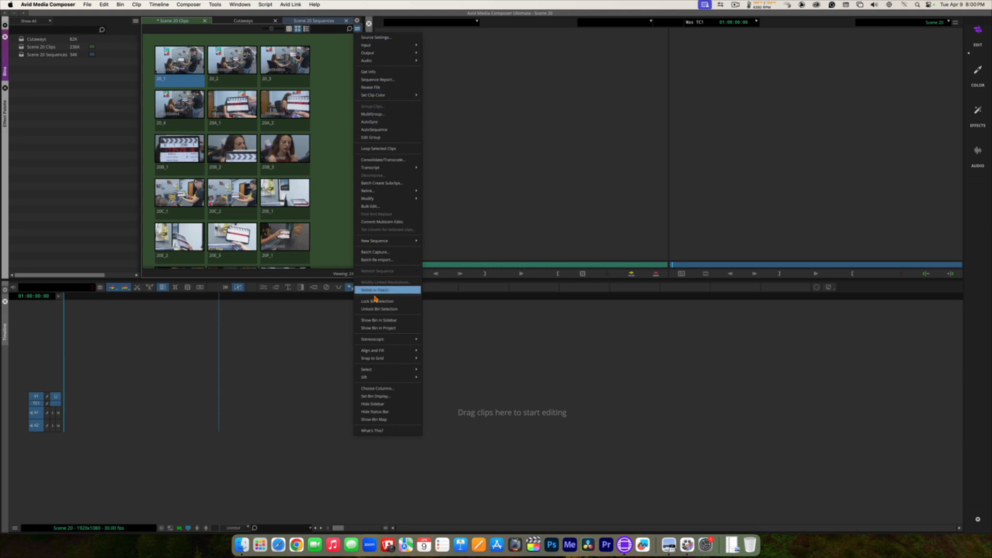
pyautogui.moveTo(382, 351)
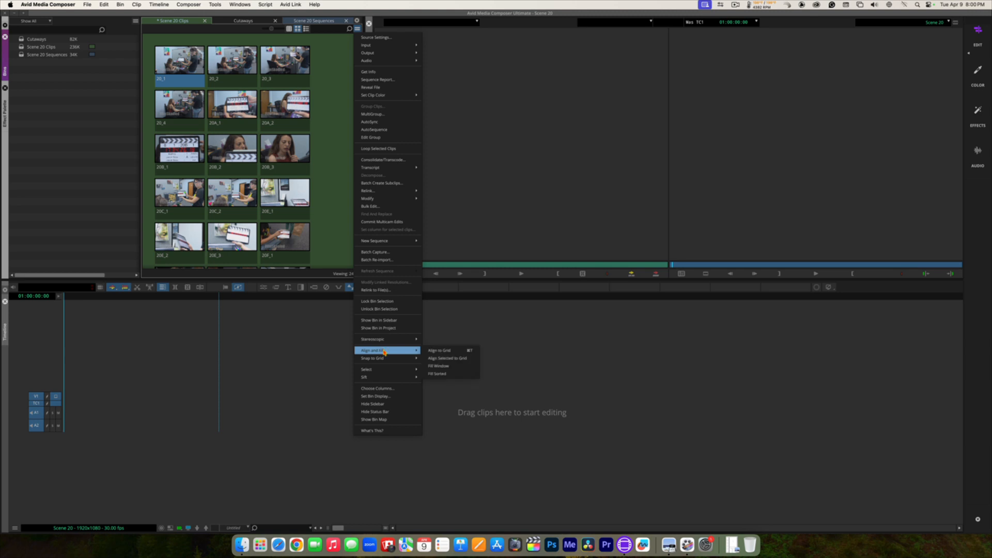
pyautogui.click(443, 367)
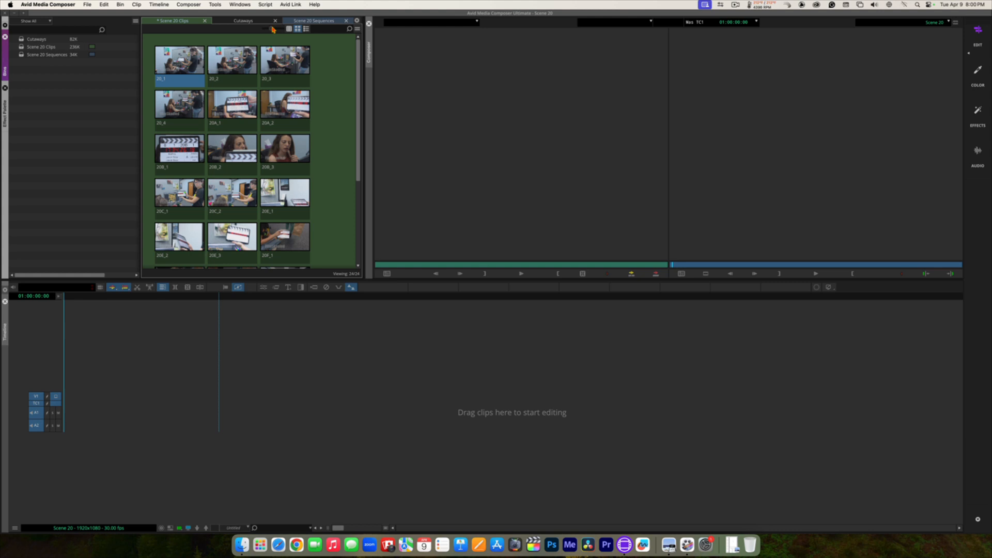
# Step: Enlarge the Scene 20 Clips thumbnails, play clip 20B_2 inside its thumbnail and return it to its first frame
pyautogui.moveTo(272, 29); pyautogui.dragTo(285, 30)
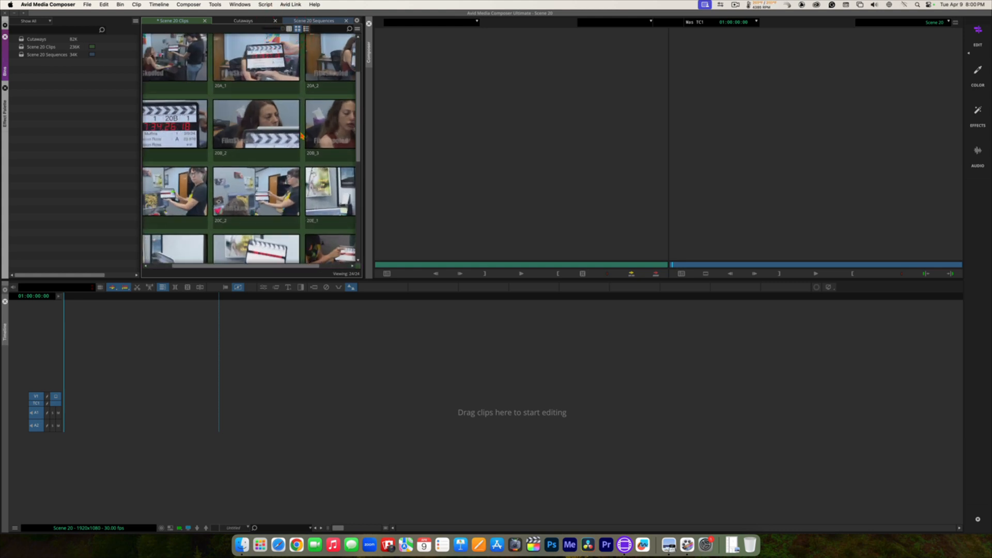
pyautogui.click(241, 134)
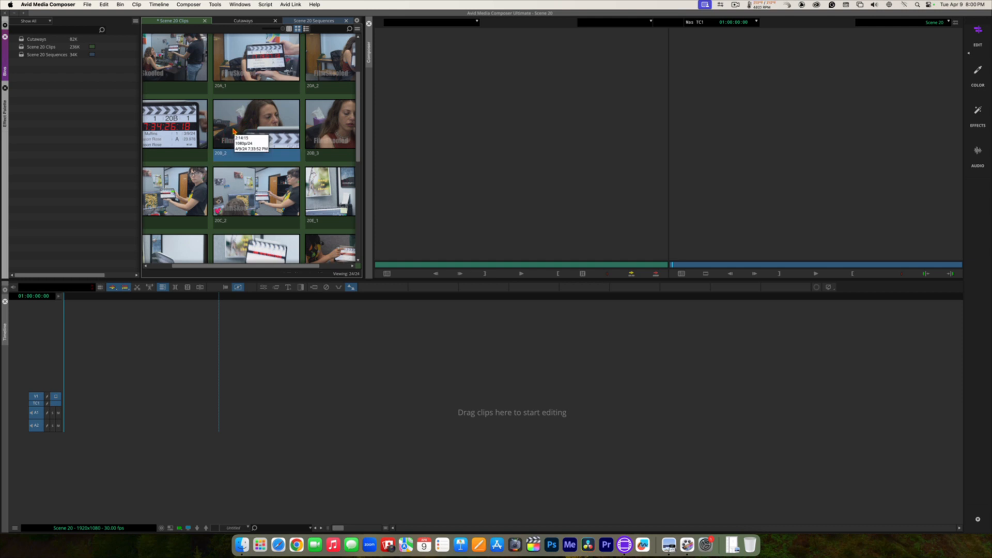
pyautogui.press('space')
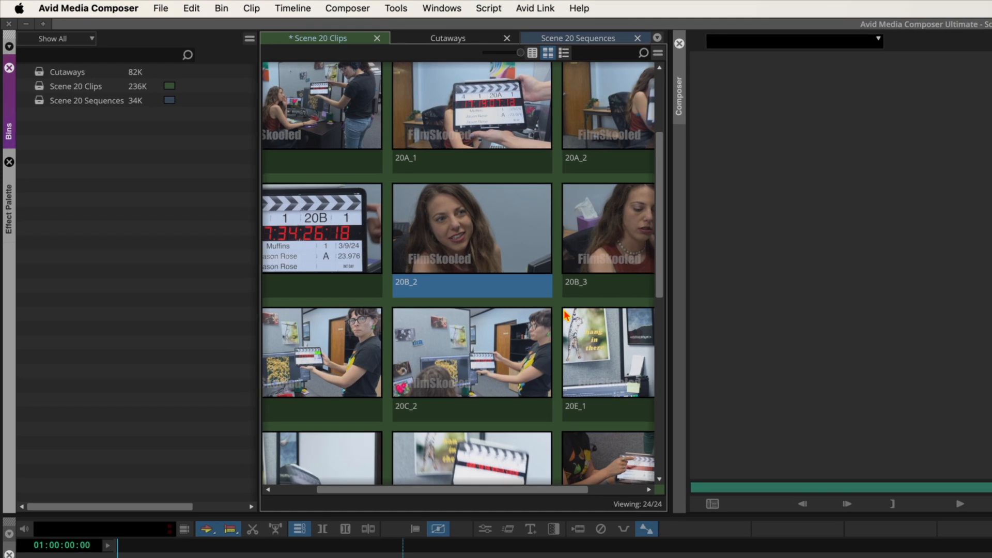
pyautogui.press('Home')
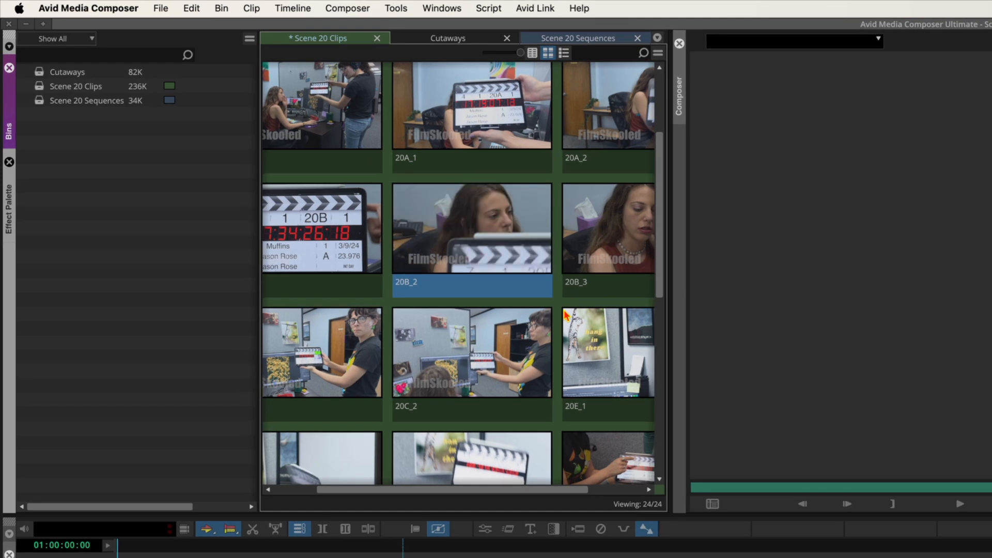
# Step: Switch clip 20B_2's thumbnail between its last and first frames, play it again and return to its start
pyautogui.press('End')
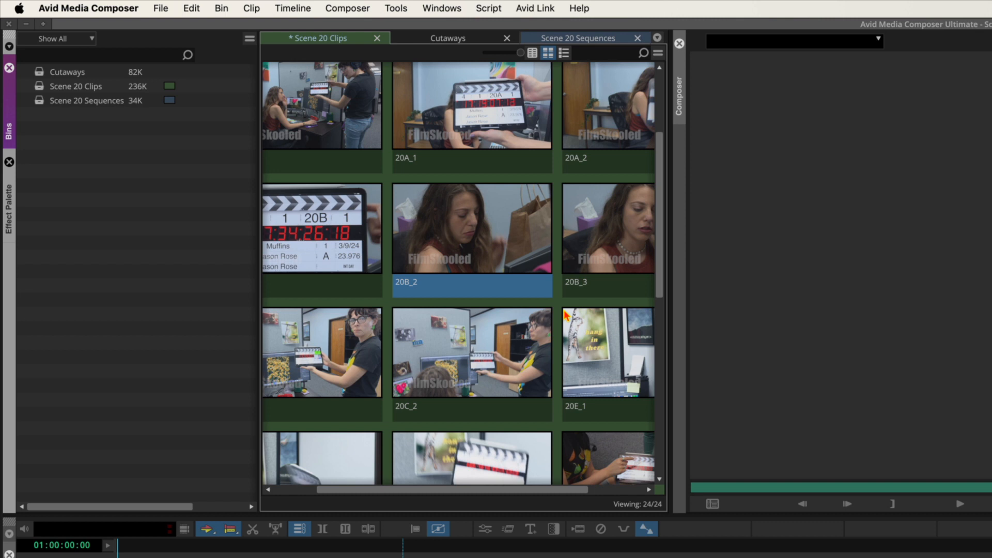
pyautogui.press('Home')
pyautogui.press('End')
pyautogui.press('Home')
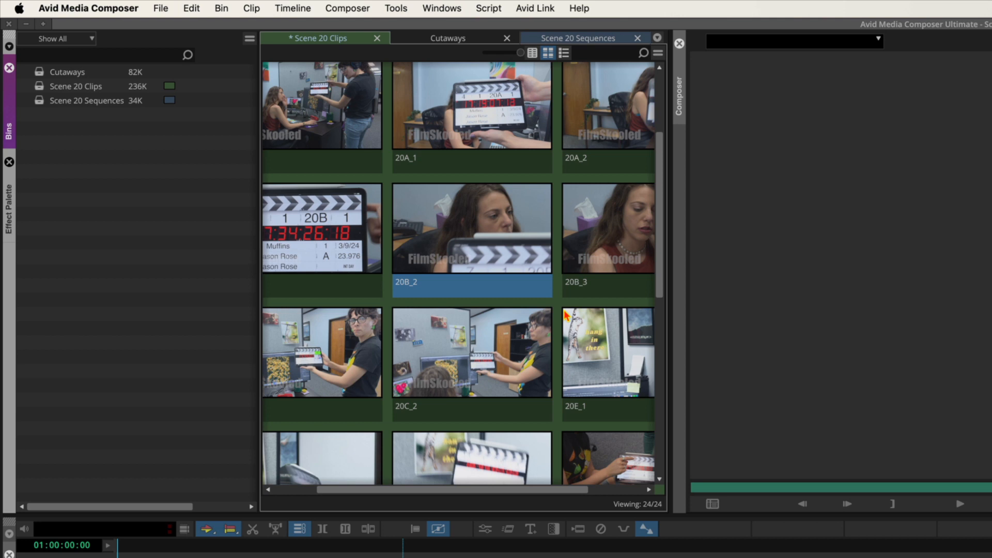
pyautogui.press('l')
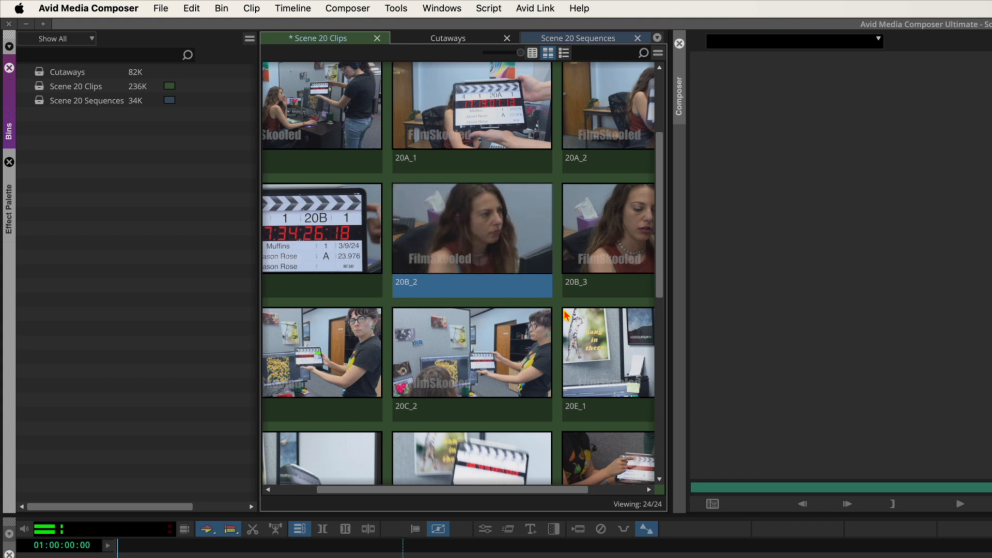
pyautogui.press('Home')
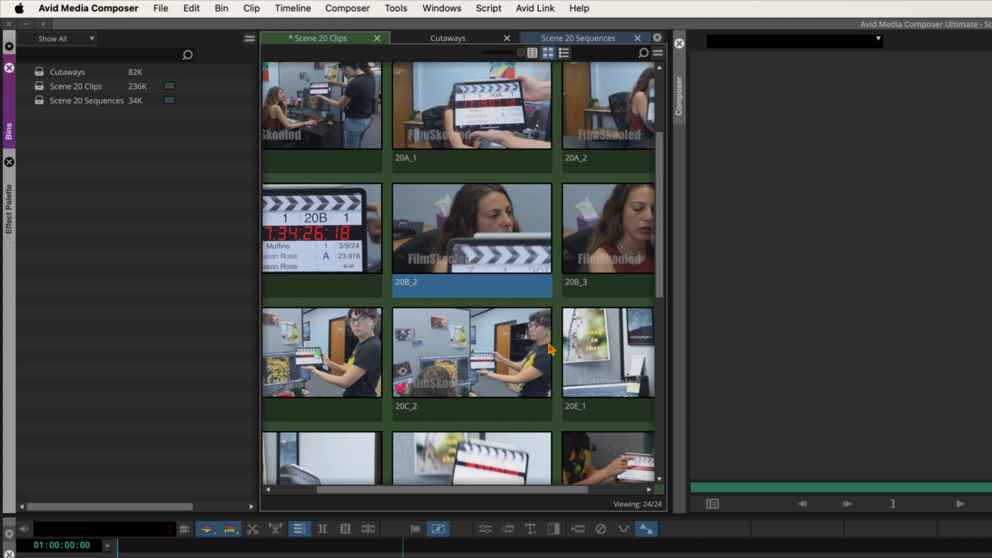
# Step: Shrink the Scene 20 Clips thumbnails back to a small size and look through the bin, leaving nothing selected
pyautogui.moveTo(519, 53); pyautogui.dragTo(499, 55)
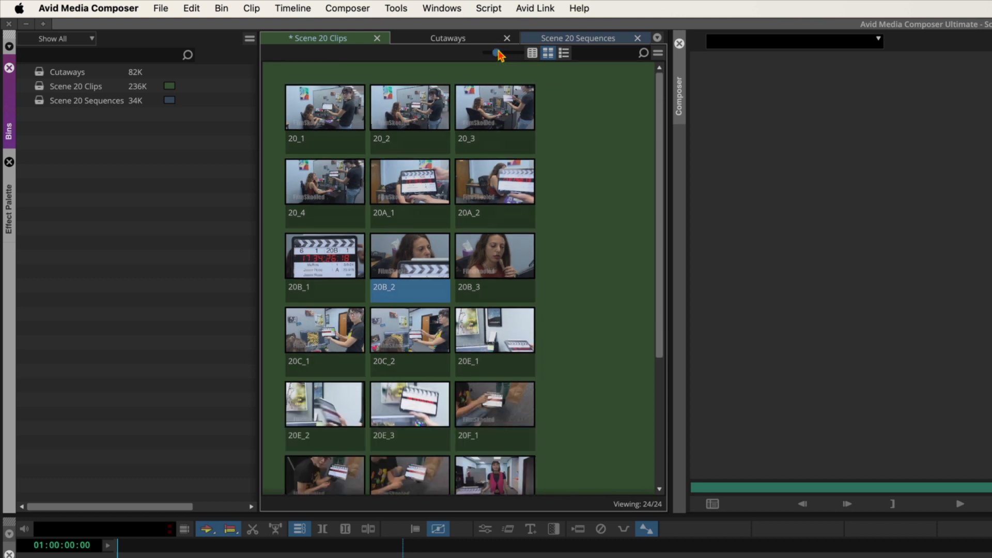
pyautogui.click(496, 272)
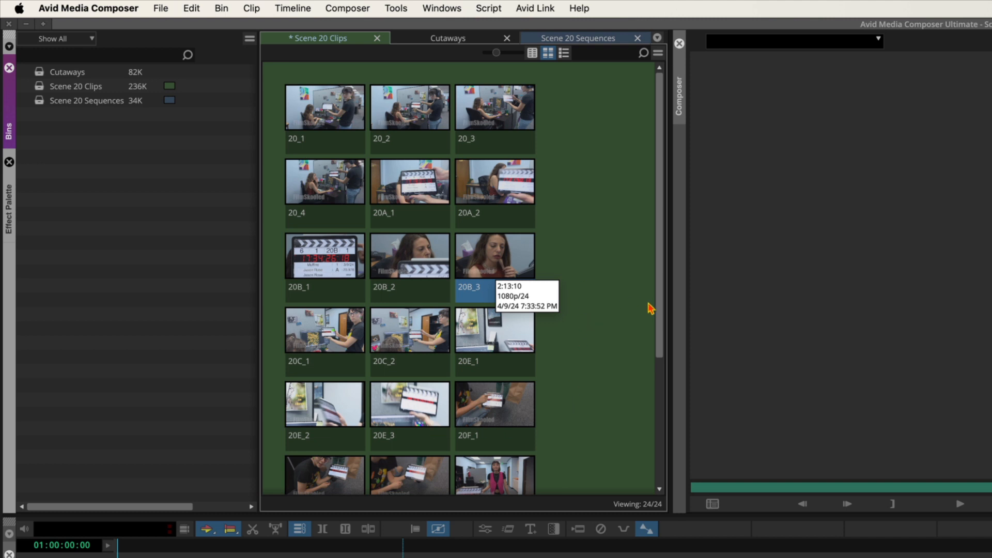
pyautogui.moveTo(657, 310); pyautogui.dragTo(647, 438)
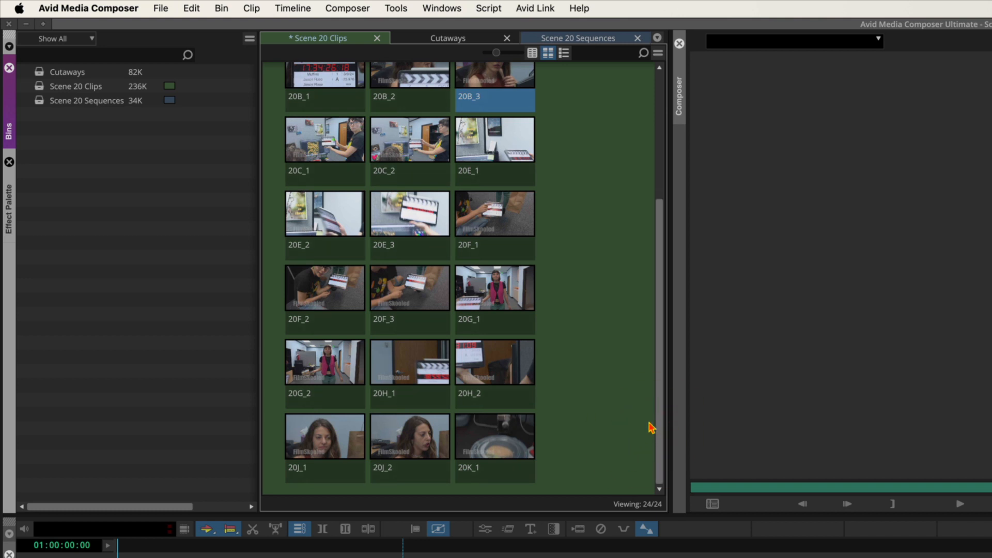
pyautogui.moveTo(663, 401); pyautogui.dragTo(657, 172)
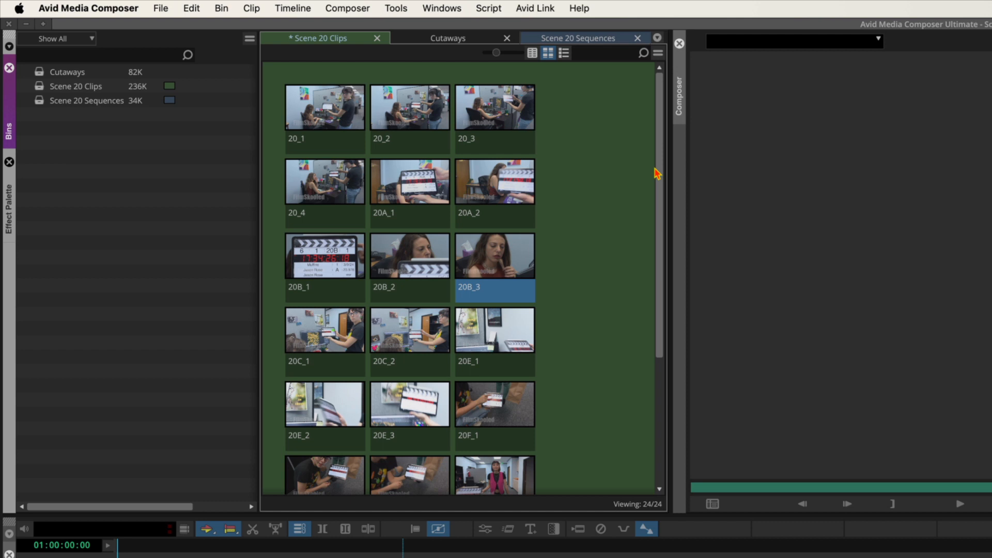
pyautogui.click(622, 167)
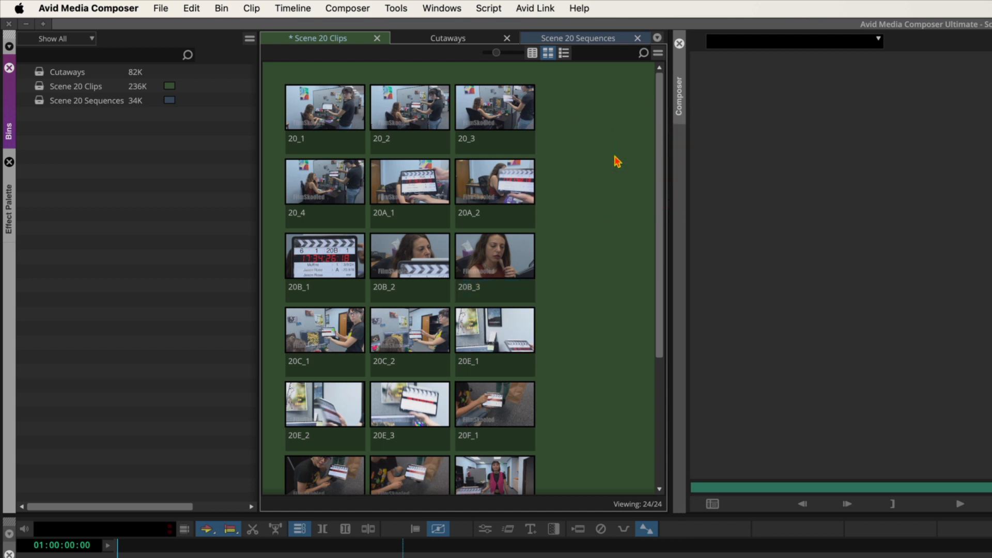
# Step: Select all clips in the Scene 20 Clips bin, look through them and clear the selection
pyautogui.press('super+a')
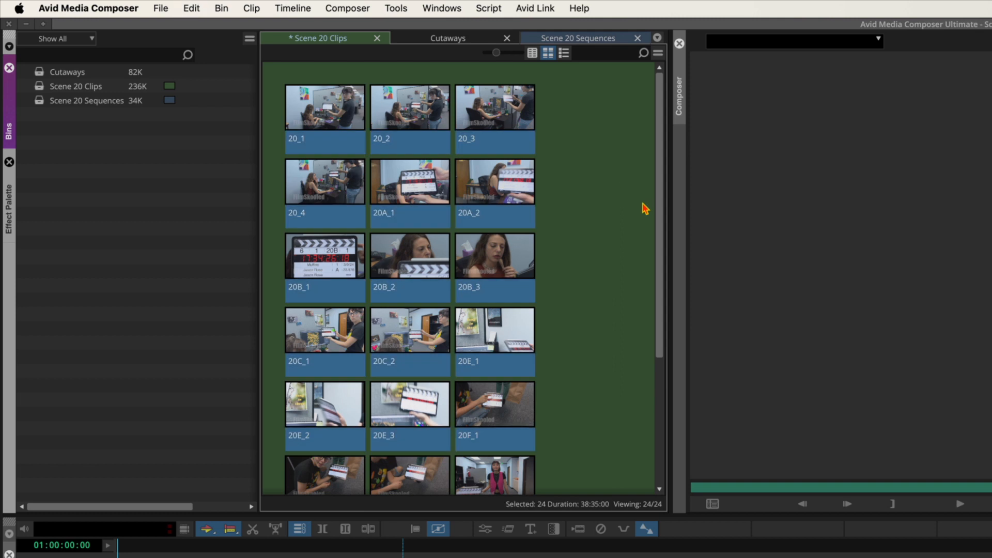
pyautogui.scroll(-5, 659, 220)
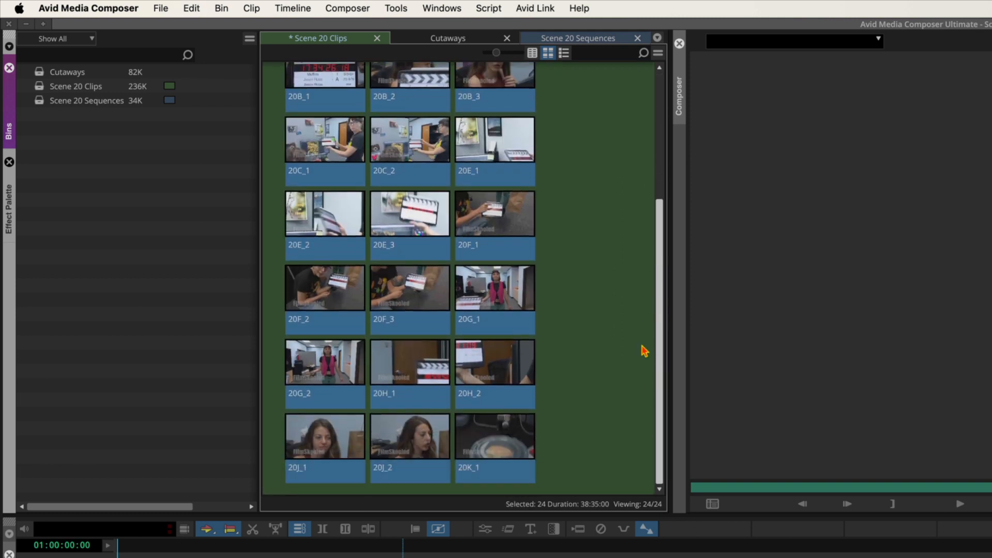
pyautogui.scroll(5, 663, 141)
pyautogui.click(661, 136)
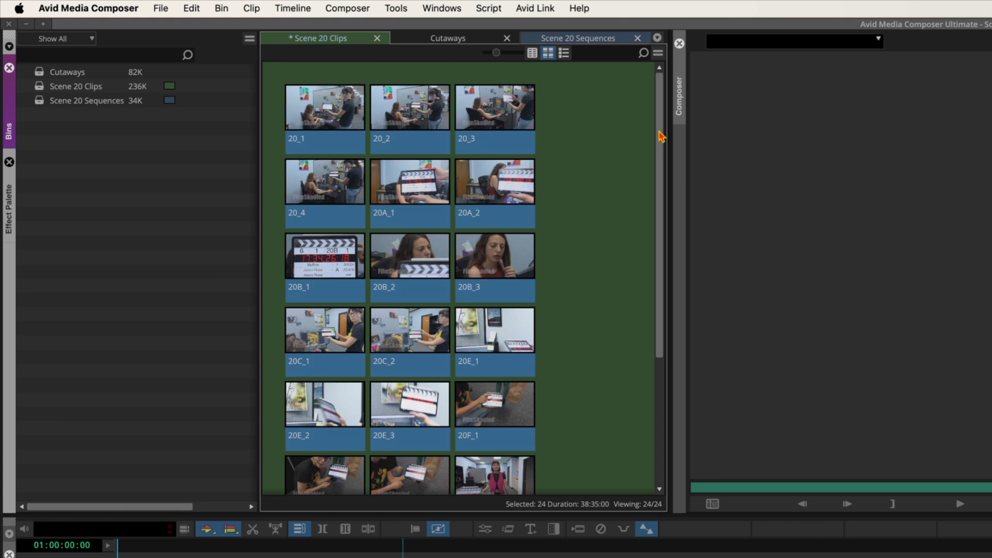
pyautogui.press('super+shift+a')
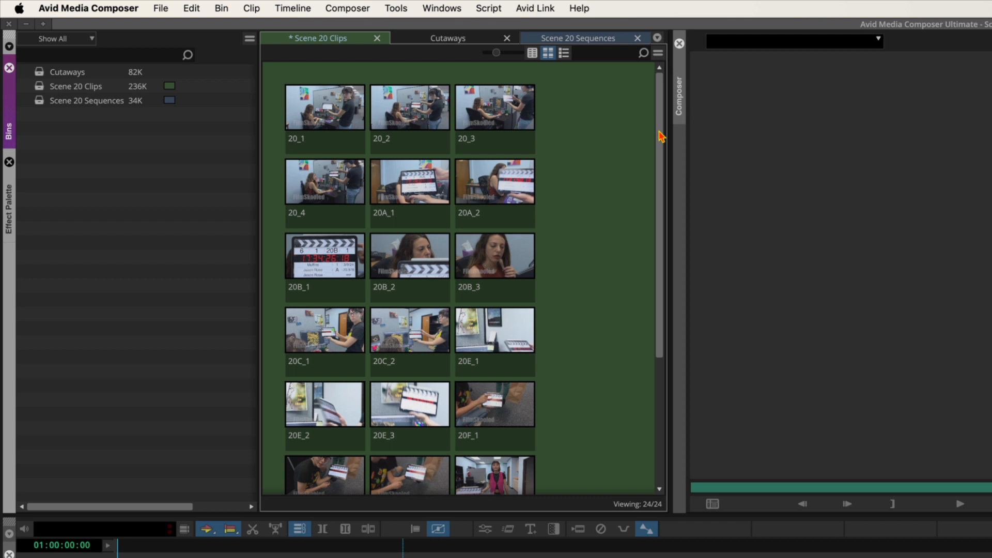
# Step: Select all Scene 20 clips and step their representative frames forward together, past the slates and into the action
pyautogui.press('super+a')
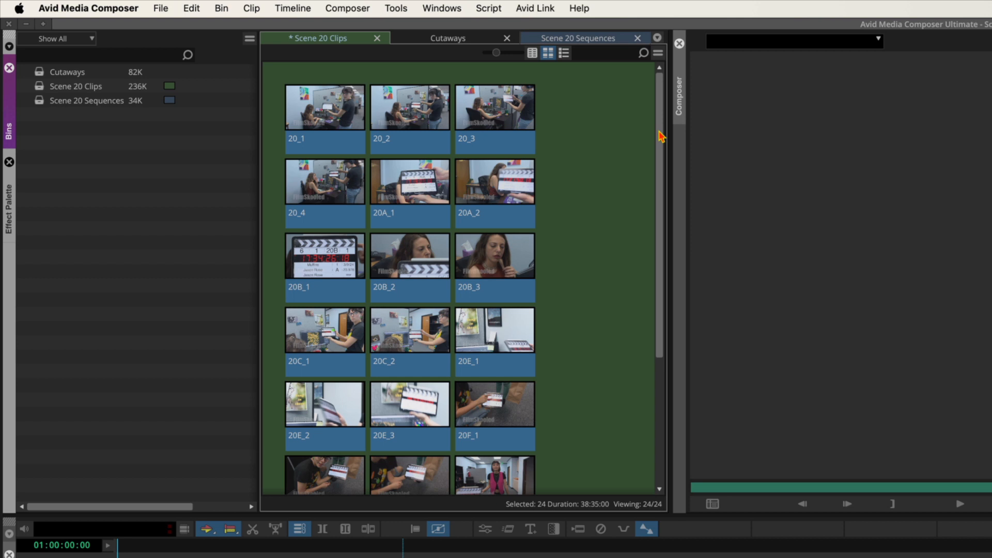
pyautogui.press('2')
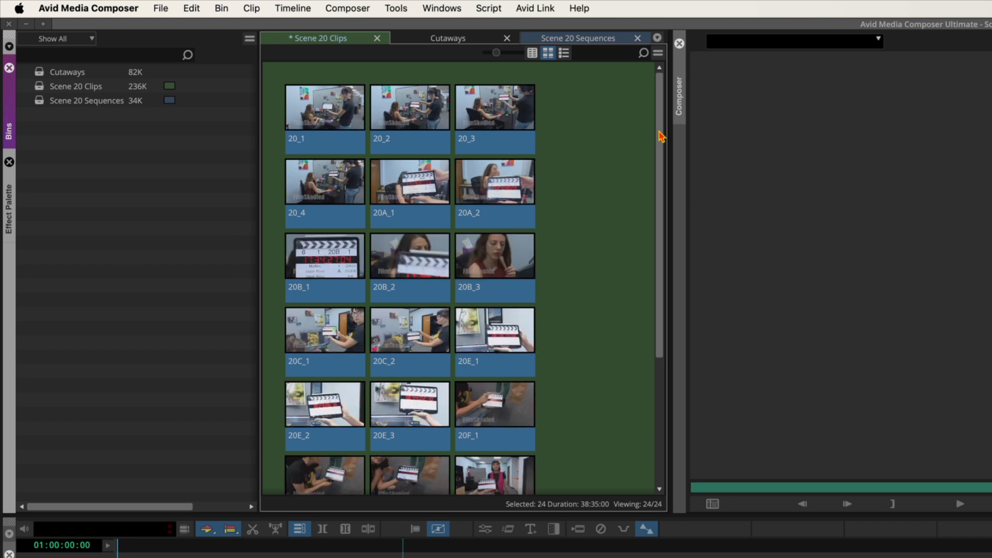
pyautogui.press('2')
pyautogui.press('2')
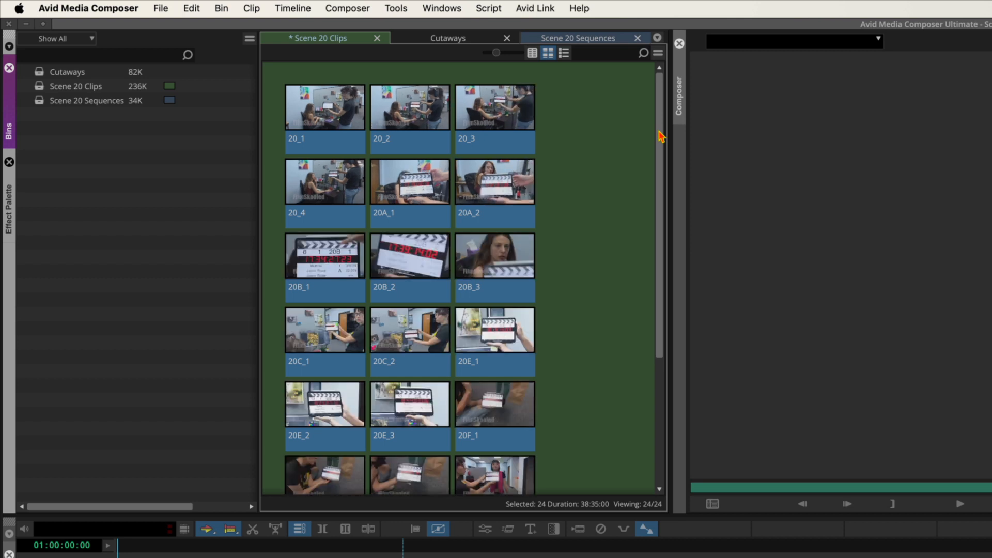
pyautogui.press('2')
pyautogui.press('2')
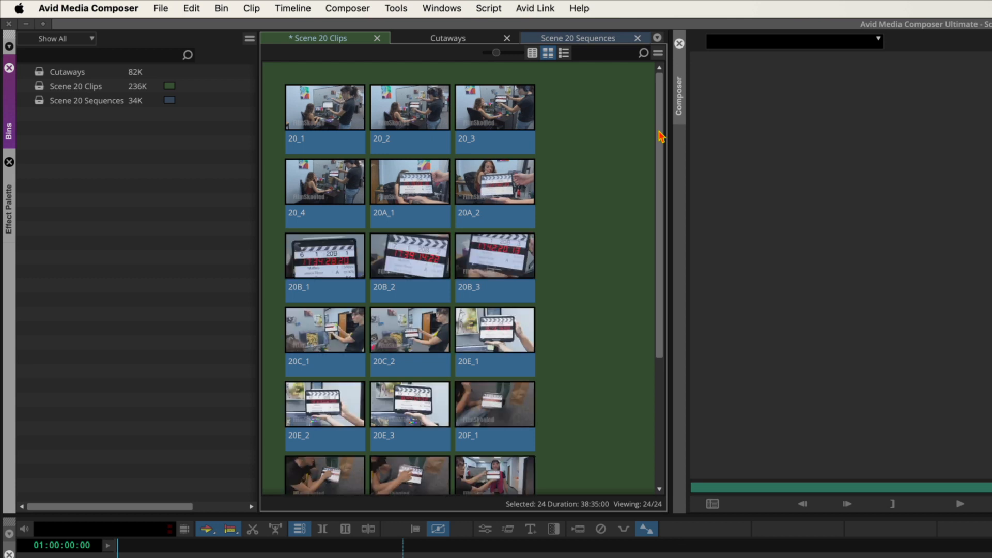
pyautogui.press('2')
pyautogui.press('2')
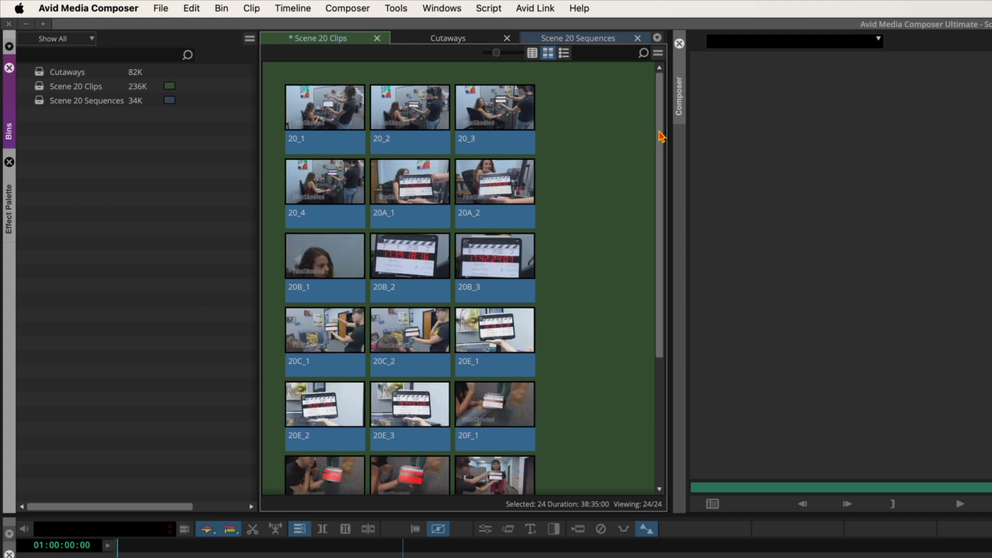
pyautogui.press('2')
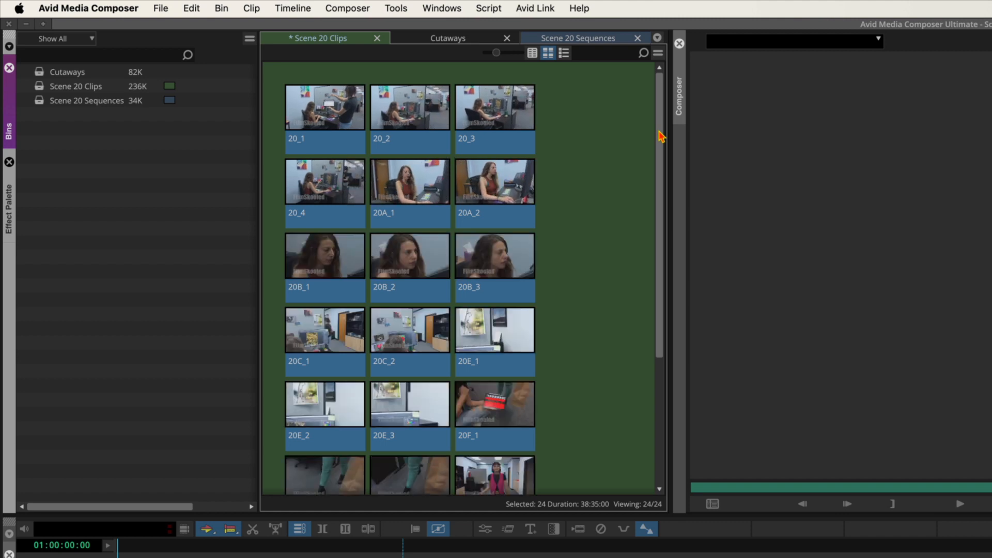
pyautogui.press('2')
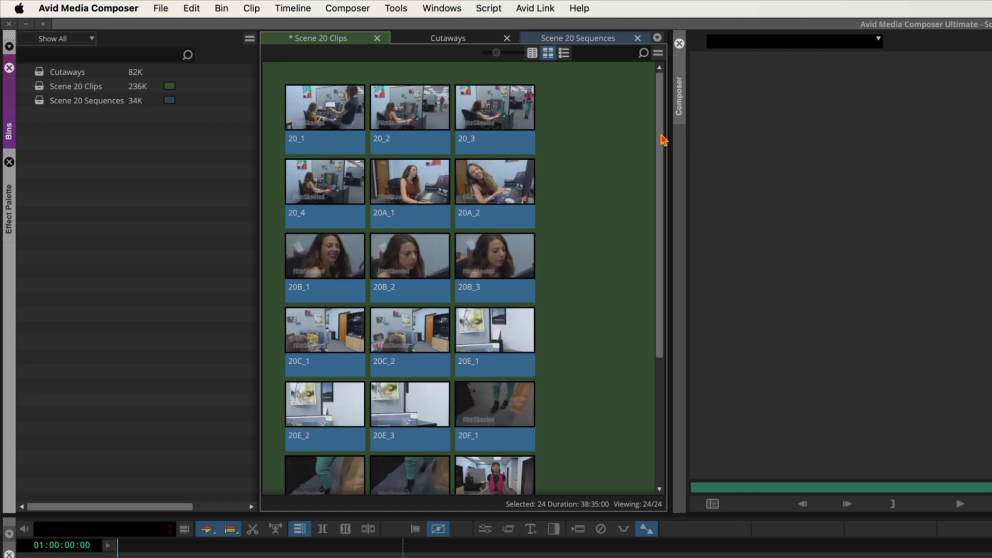
pyautogui.press('2')
pyautogui.press('2')
pyautogui.press('2')
pyautogui.press('2')
pyautogui.press('2')
pyautogui.press('2')
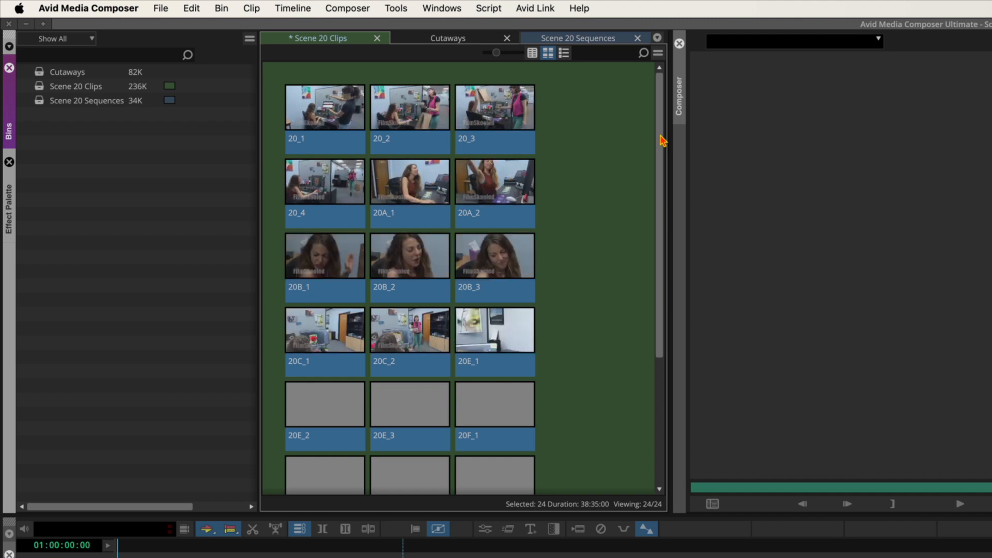
# Step: Look over the updated thumbnails in the Scene 20 Clips bin and deselect all clips
pyautogui.scroll(-5, 662, 149)
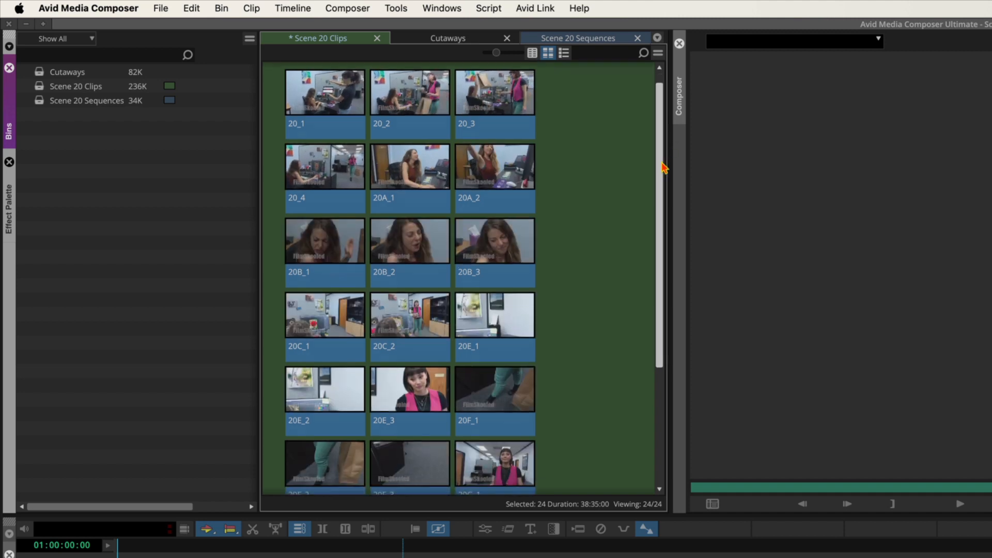
pyautogui.scroll(5, 663, 294)
pyautogui.click(669, 78)
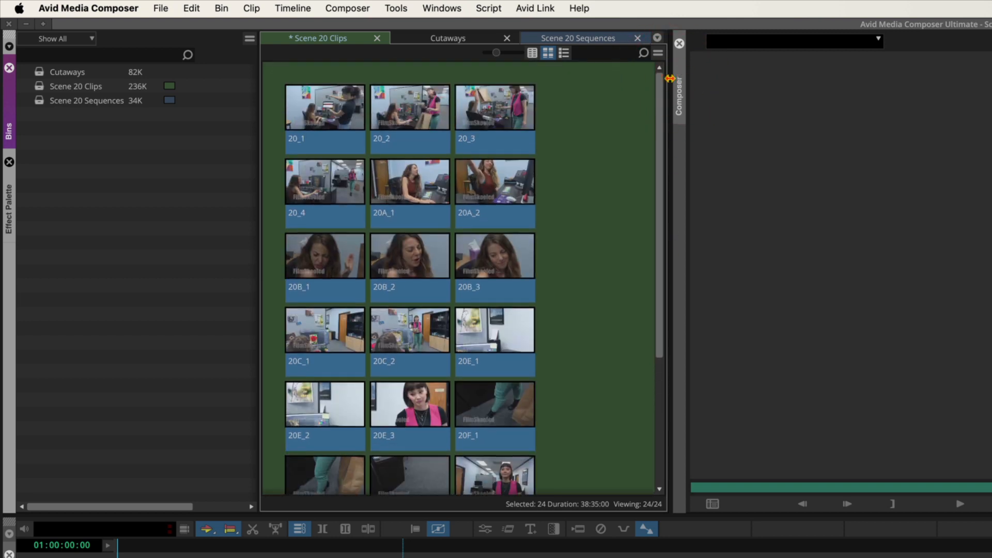
pyautogui.click(639, 136)
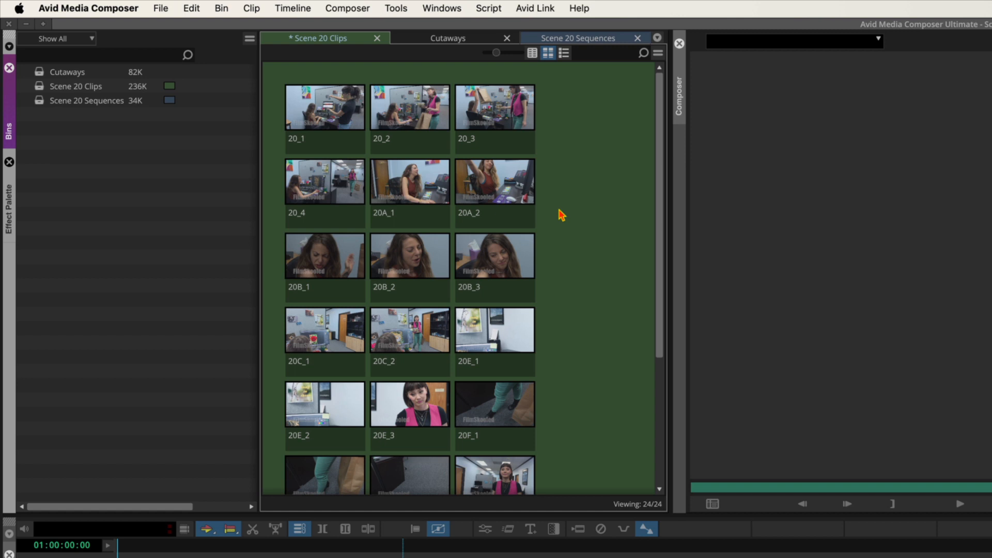
# Step: Play clip 20_2 inside its bin thumbnail, stop it partway through the action, and look through the Scene 20 Clips bin
pyautogui.click(415, 109)
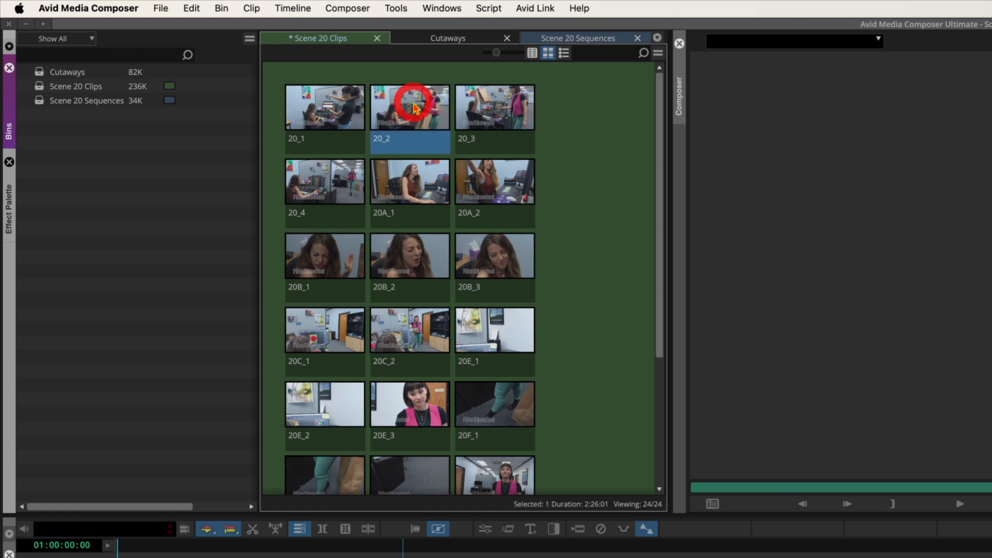
pyautogui.press('l')
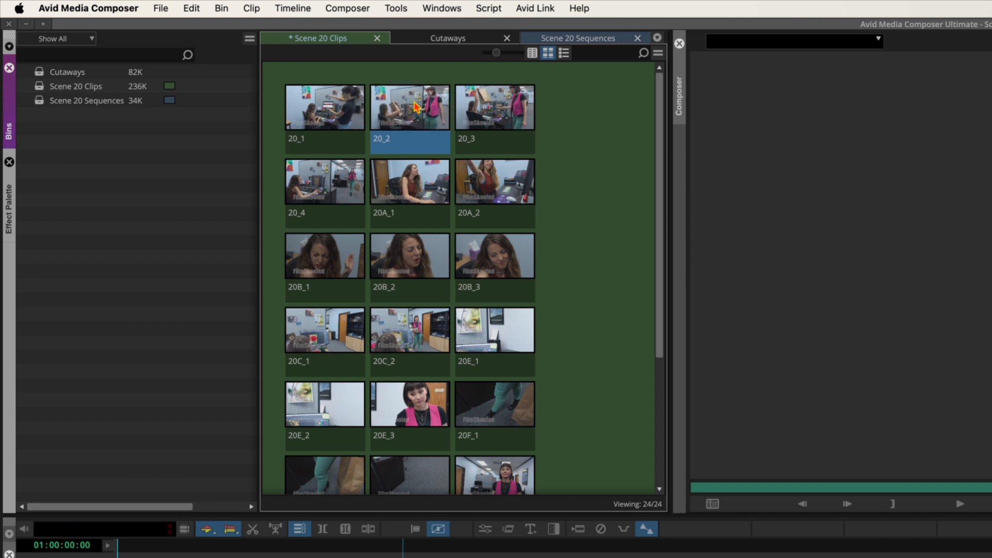
pyautogui.moveTo(415, 108)
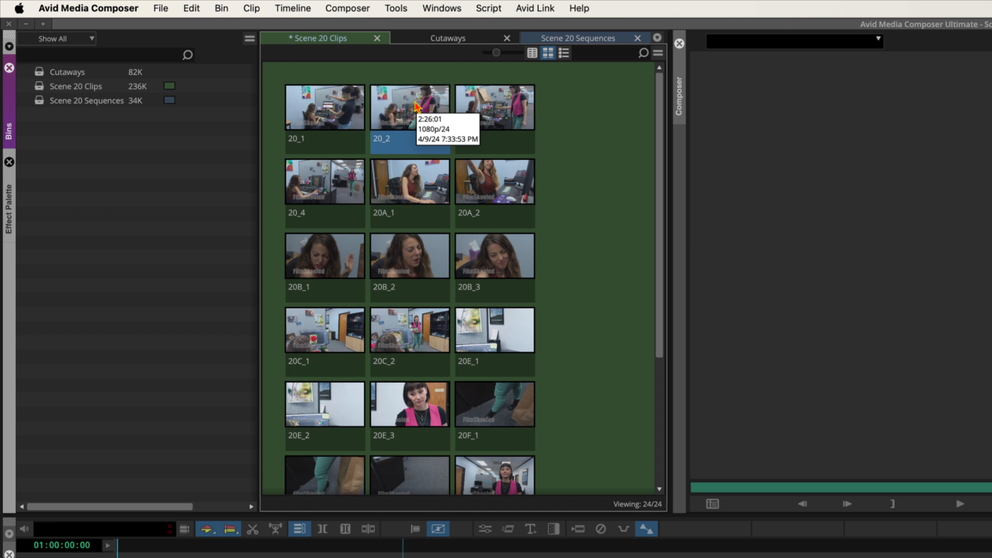
pyautogui.press('space')
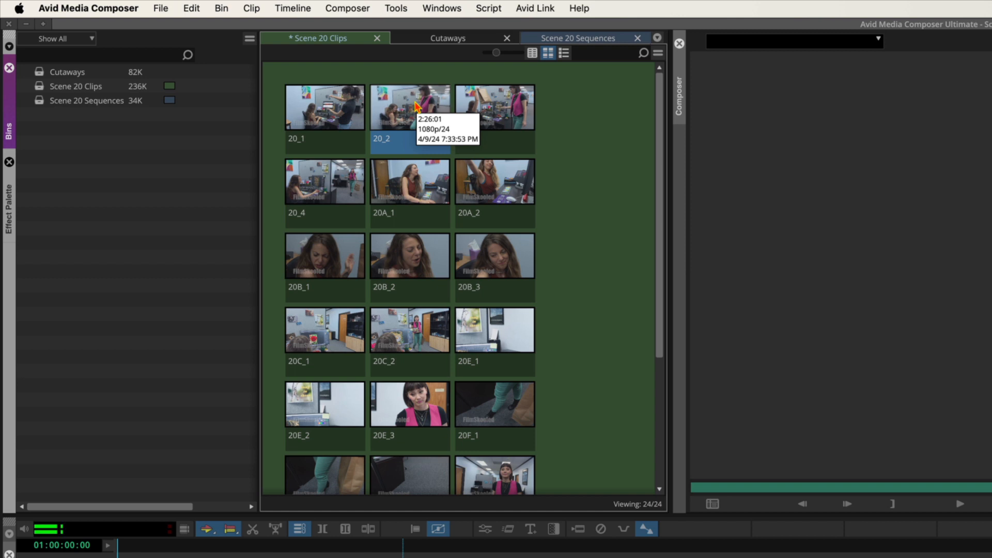
pyautogui.press('space')
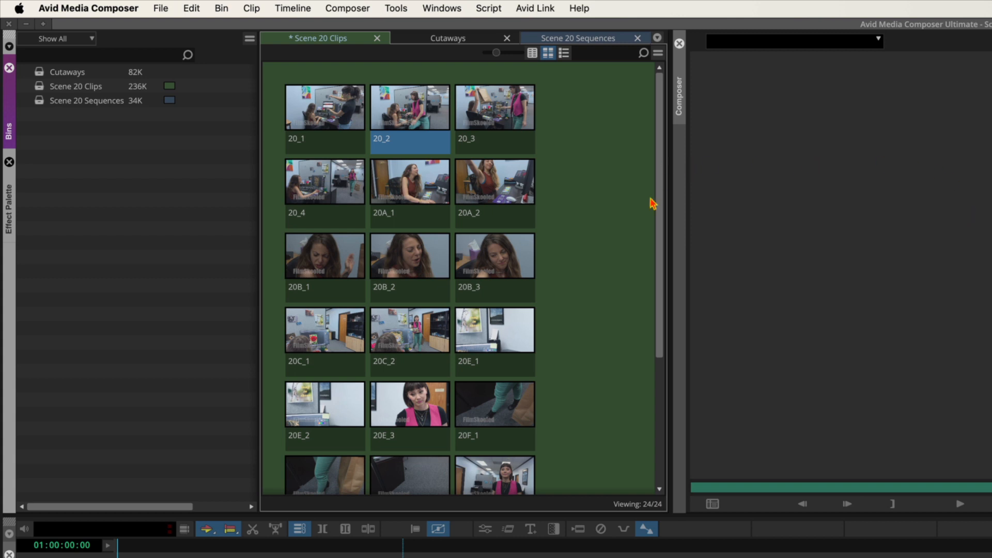
pyautogui.scroll(-5, 658, 183)
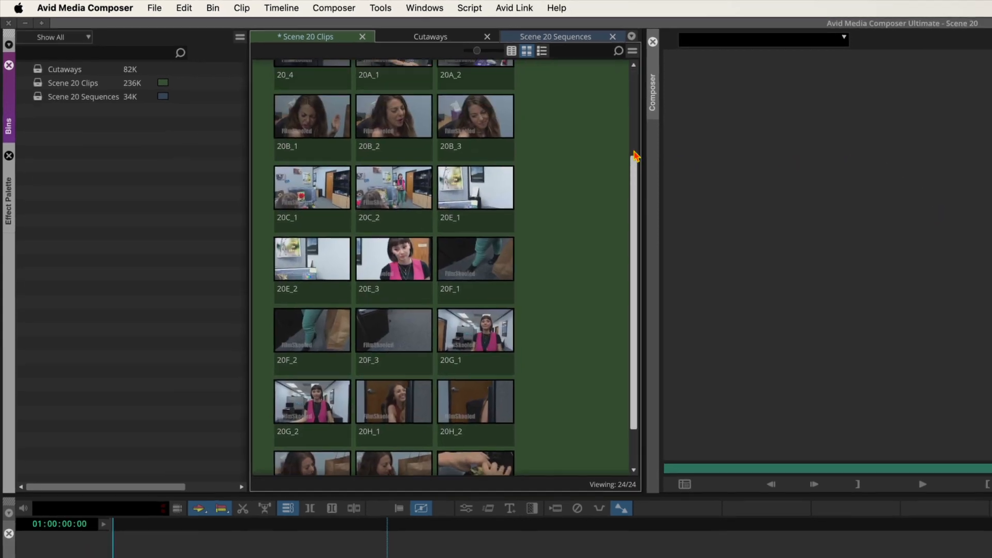
pyautogui.moveTo(634, 154); pyautogui.dragTo(631, 115)
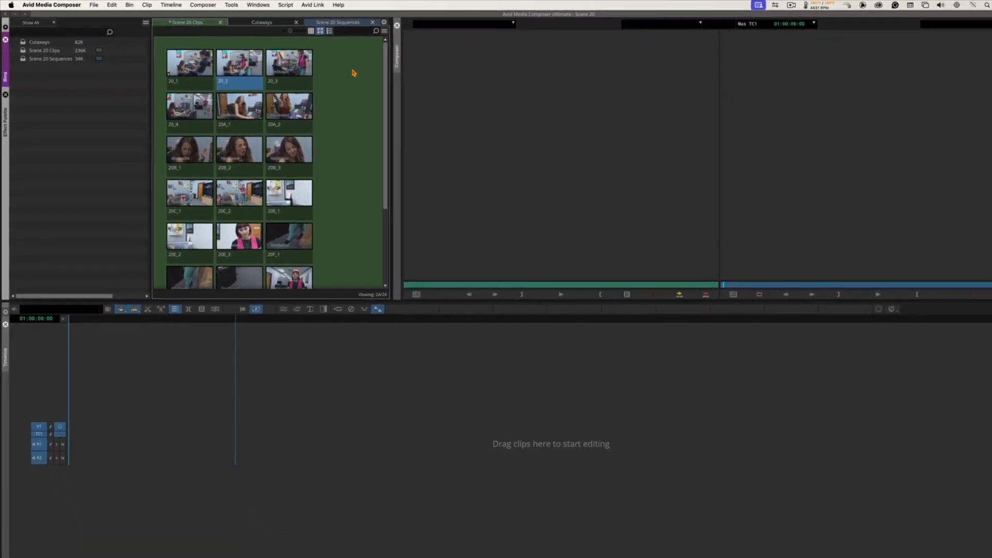
# Step: Load clips 20_2, 20_3 and 20_4 one after another from the bin into the source monitor
pyautogui.doubleClick(226, 62)
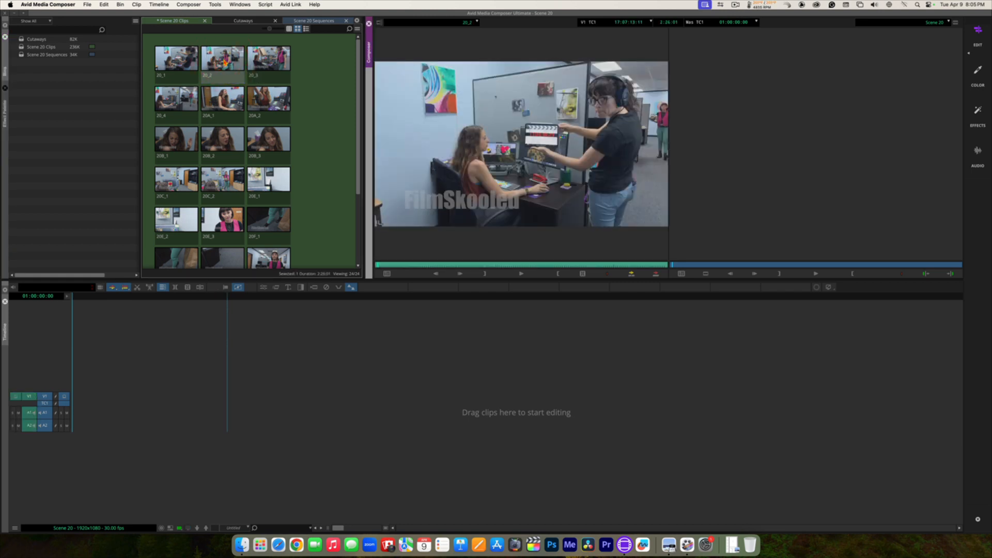
pyautogui.click(267, 58)
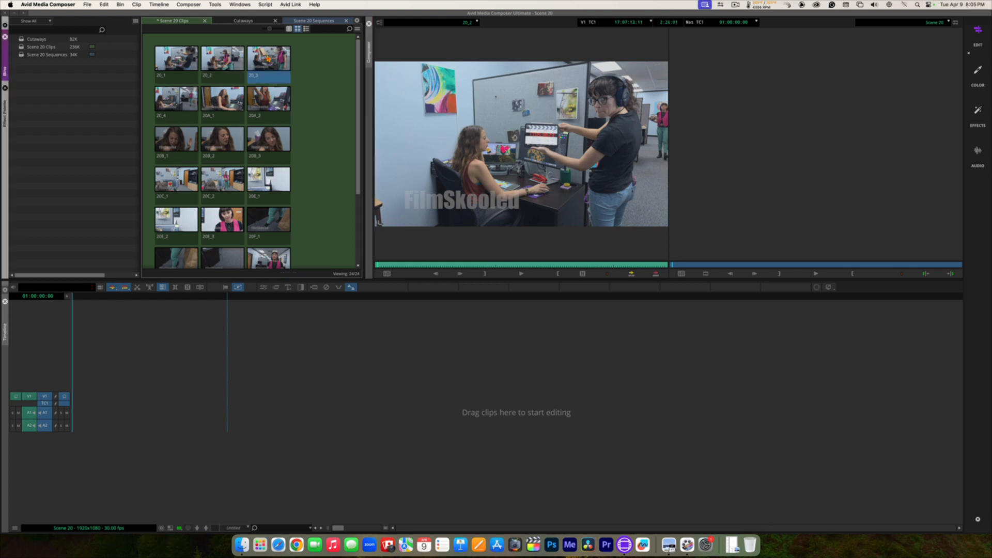
pyautogui.moveTo(268, 59); pyautogui.dragTo(532, 143)
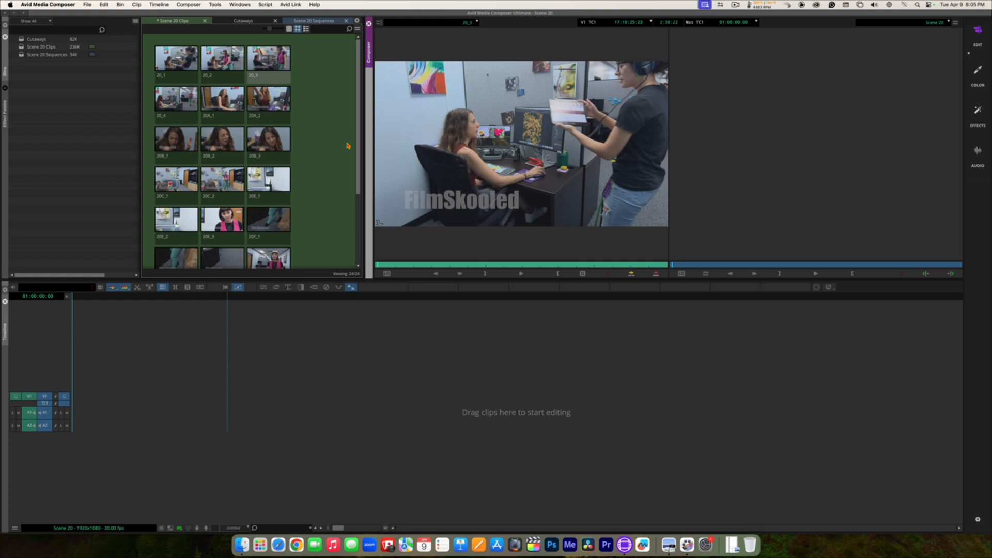
pyautogui.click(180, 107)
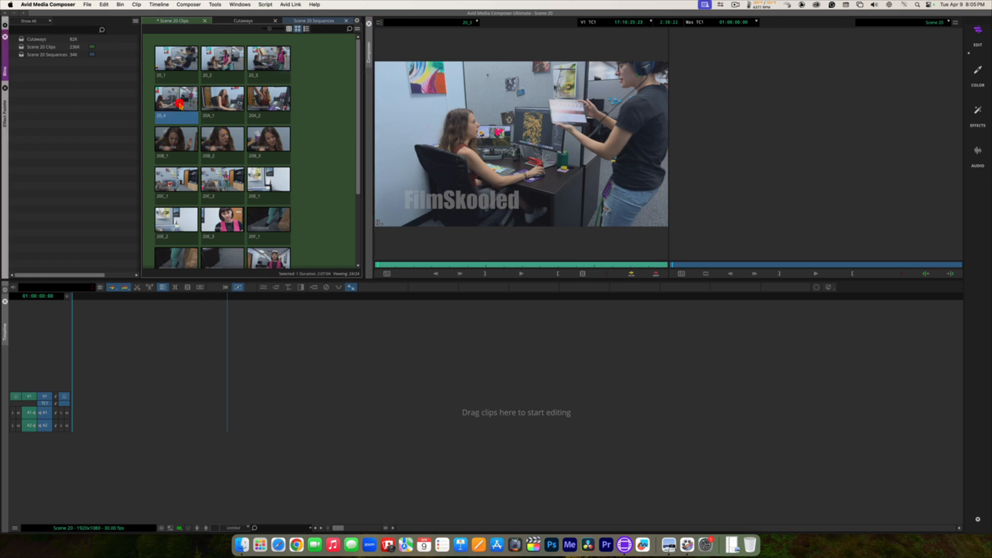
pyautogui.doubleClick(180, 106)
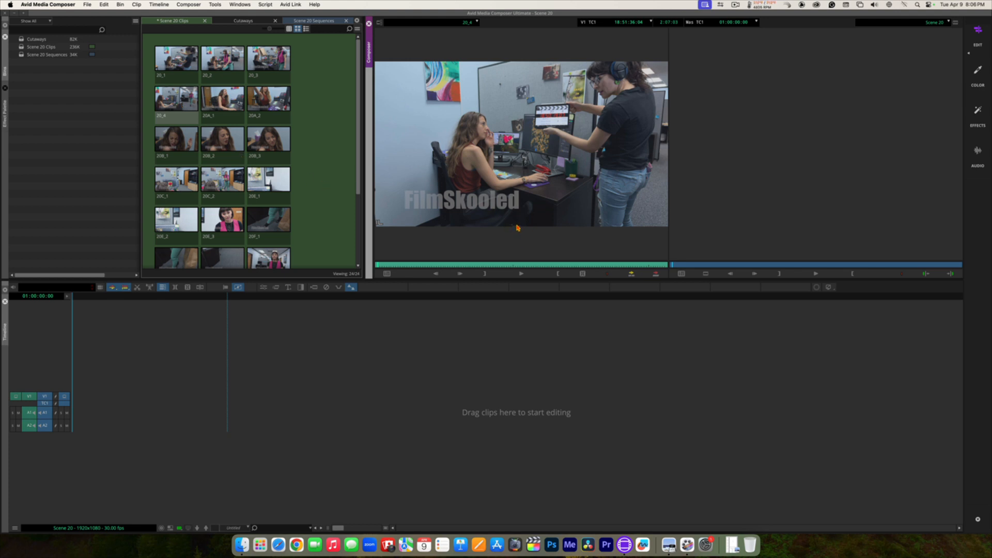
# Step: Play and pause clip 20_4 in the source monitor, and shuttle it forward at increasing speed before stopping it at the desk handover
pyautogui.press('space')
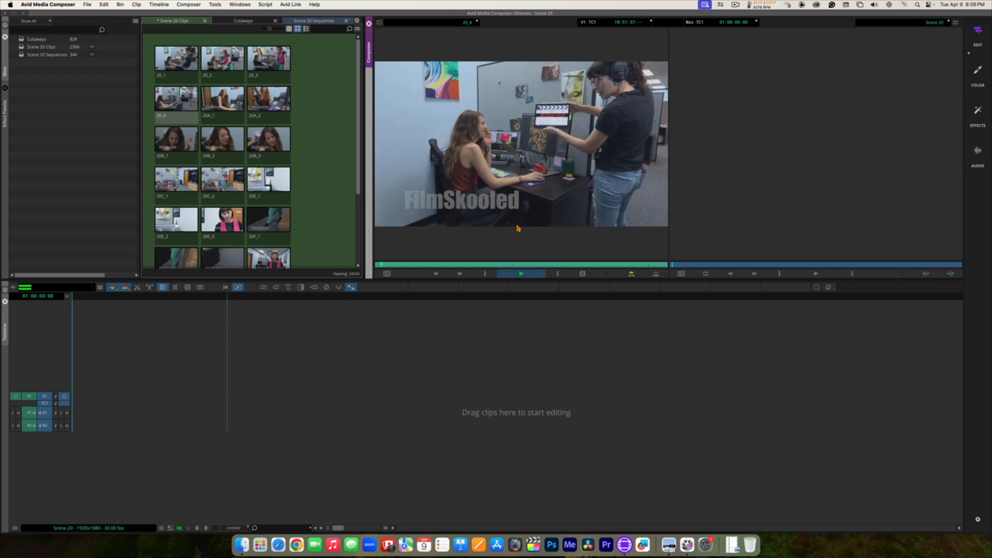
pyautogui.press('space')
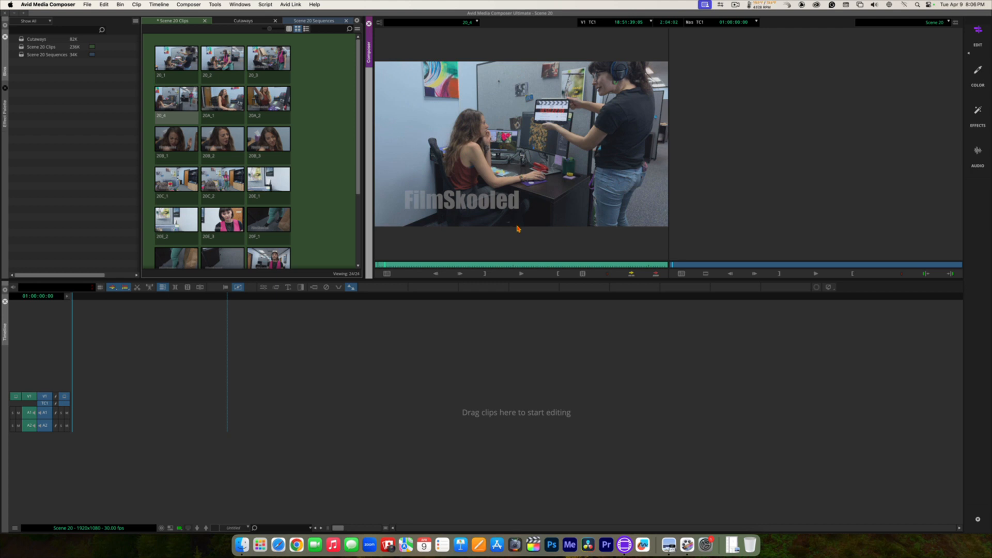
pyautogui.press('space')
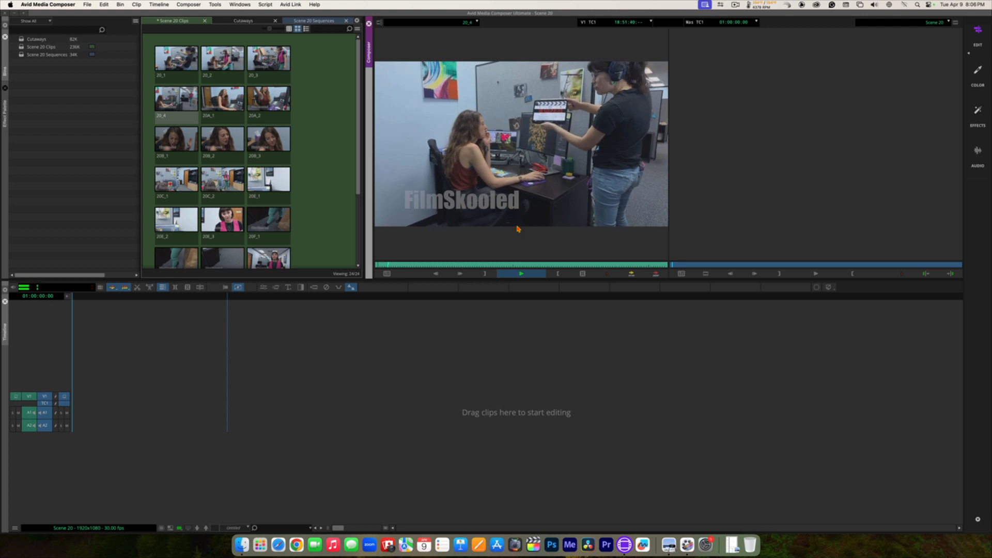
pyautogui.press('l')
pyautogui.press('l')
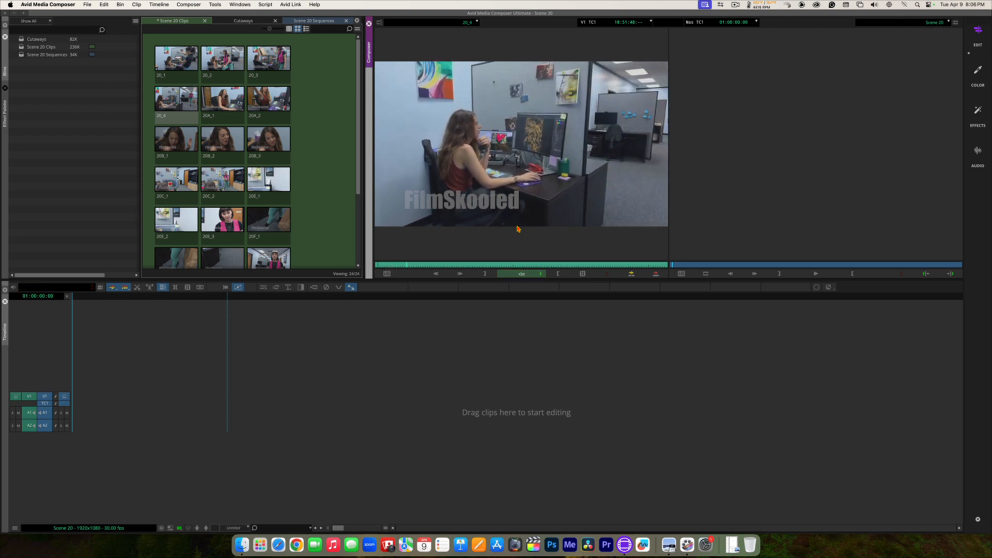
pyautogui.press('l')
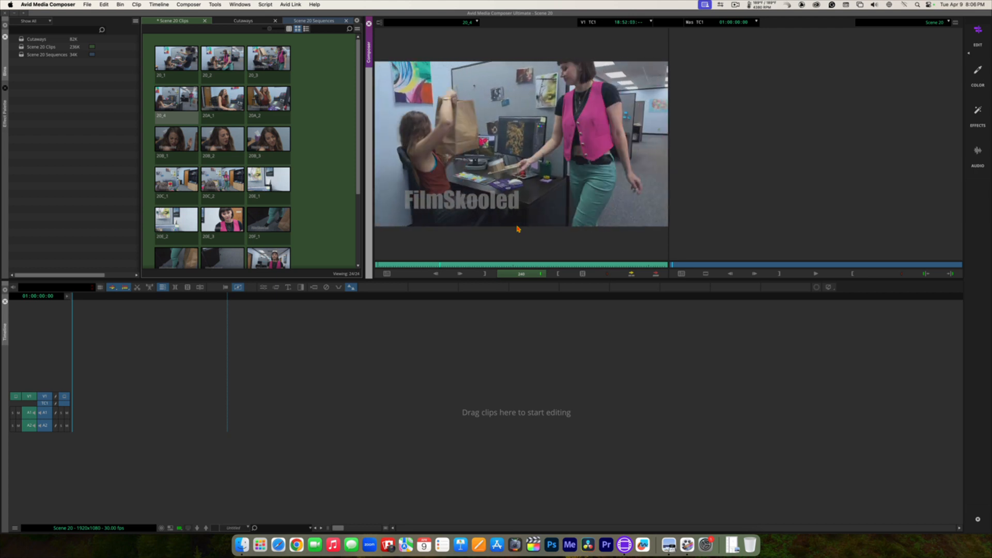
pyautogui.press('k')
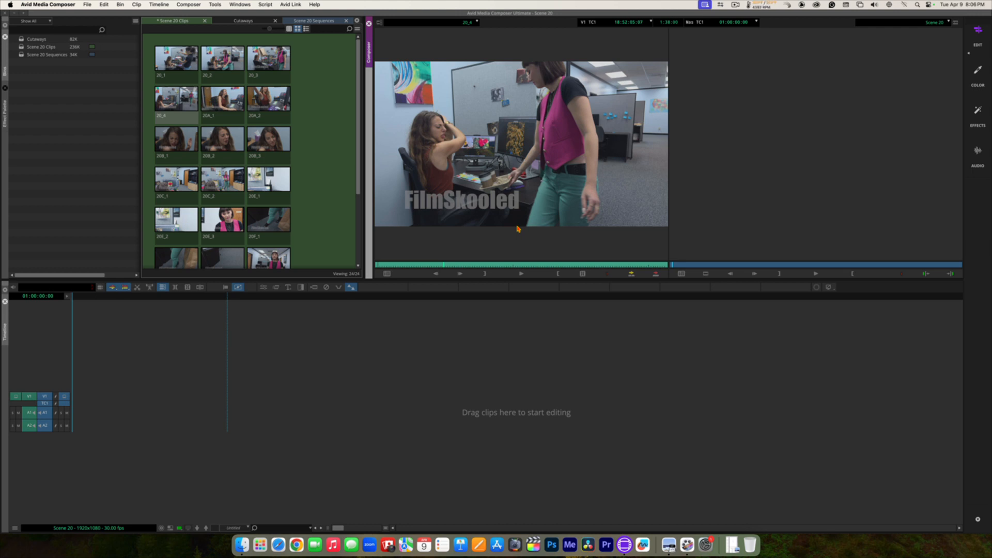
# Step: Shuttle clip 20_4 backward at increasing speed and stop where the seated woman is alone at her desk
pyautogui.press('j')
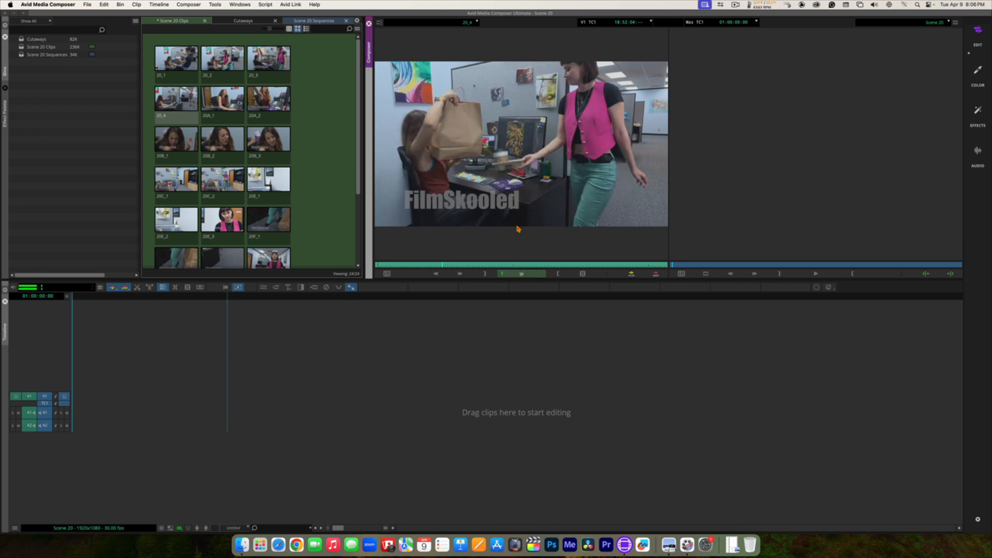
pyautogui.press('j')
pyautogui.press('j')
pyautogui.press('j')
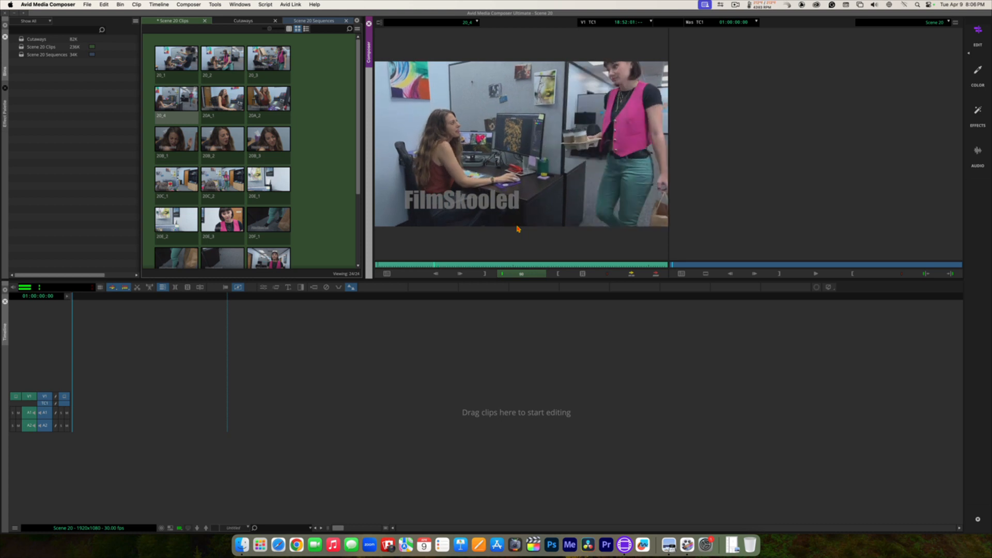
pyautogui.press('k')
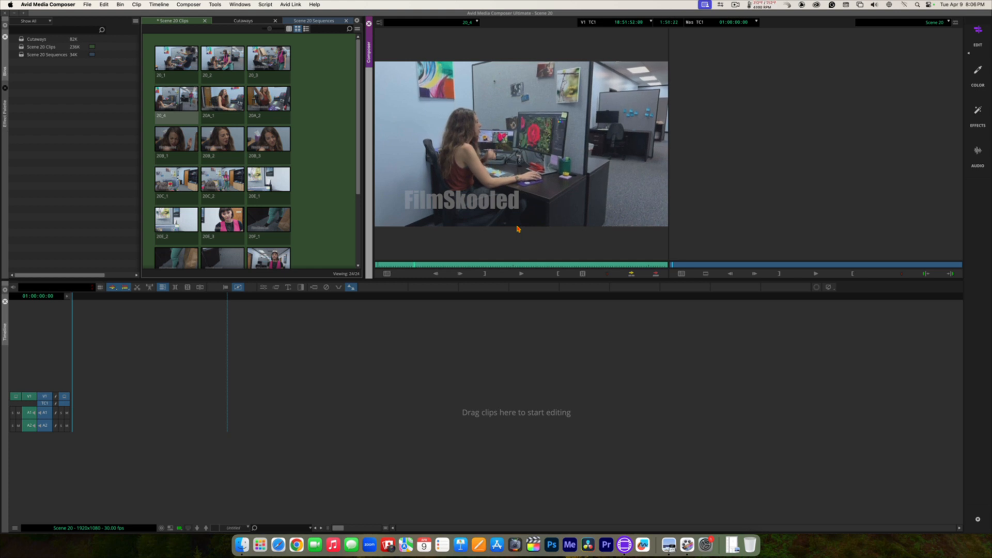
# Step: Step through clip 20_4 a frame at a time around the shot of the woman working alone
pyautogui.press('Left')
pyautogui.press('Left')
pyautogui.press('Left')
pyautogui.press('Left')
pyautogui.press('Left')
pyautogui.press('Left')
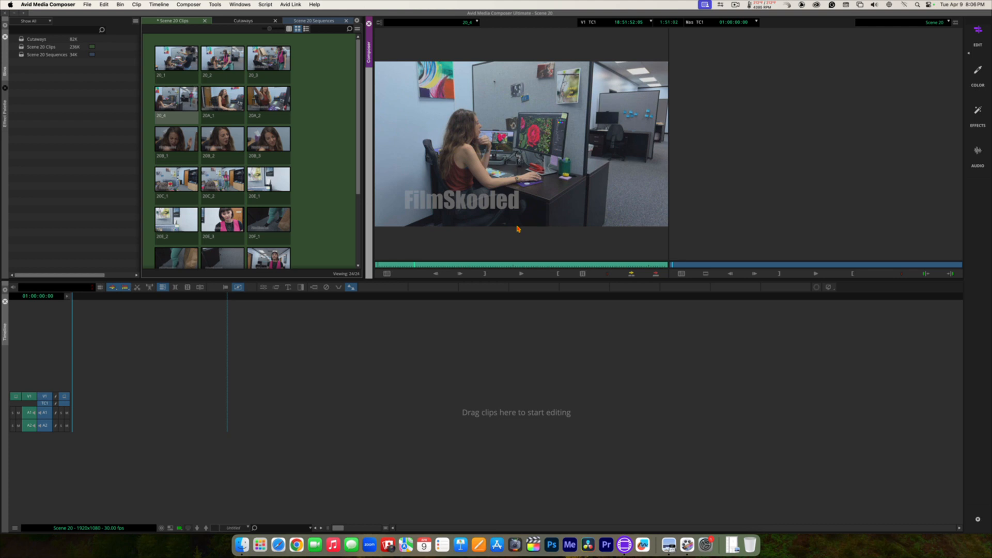
# Step: Move clip 20_4 ahead to the moment the woman in the pink vest walks into the office
pyautogui.press('l')
pyautogui.press('l')
pyautogui.press('l')
pyautogui.press('k')
pyautogui.press('j')
pyautogui.press('j')
pyautogui.press('j')
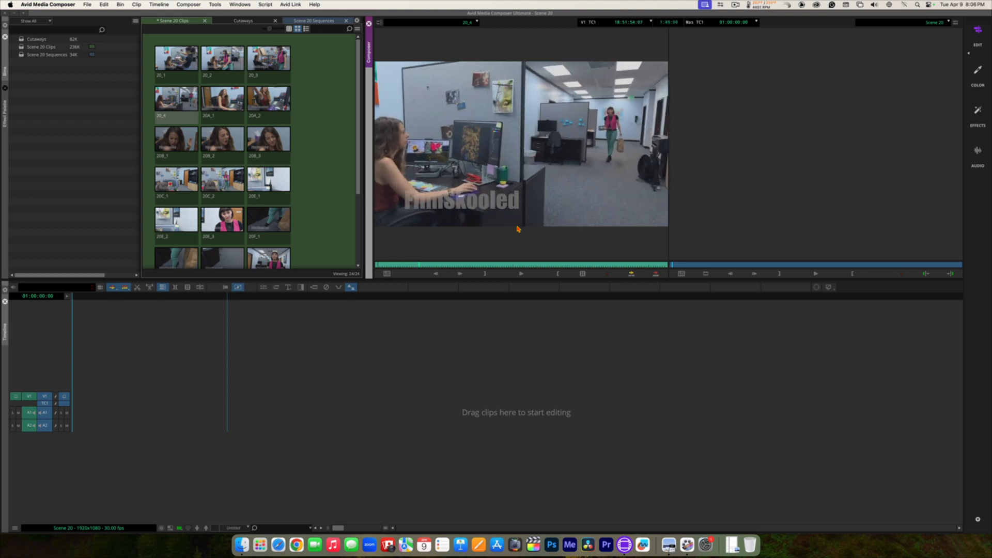
# Step: Step clip 20_4 backward and forward several frames at a time around the entrance, and play a short stretch of it
pyautogui.press('1')
pyautogui.press('4')
pyautogui.press('3')
pyautogui.press('2')
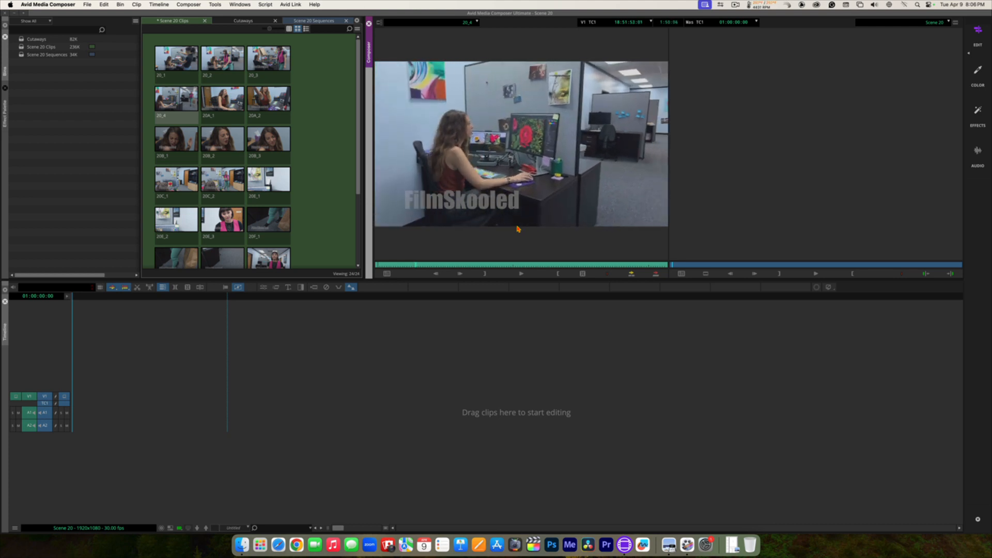
pyautogui.press('2')
pyautogui.press('2')
pyautogui.press('2')
pyautogui.press('1')
pyautogui.press('1')
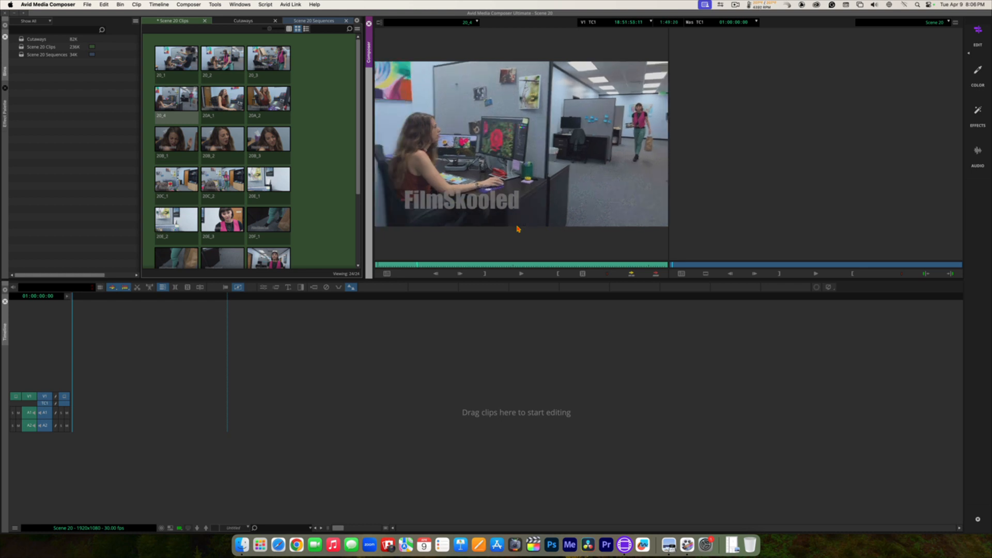
pyautogui.press('space')
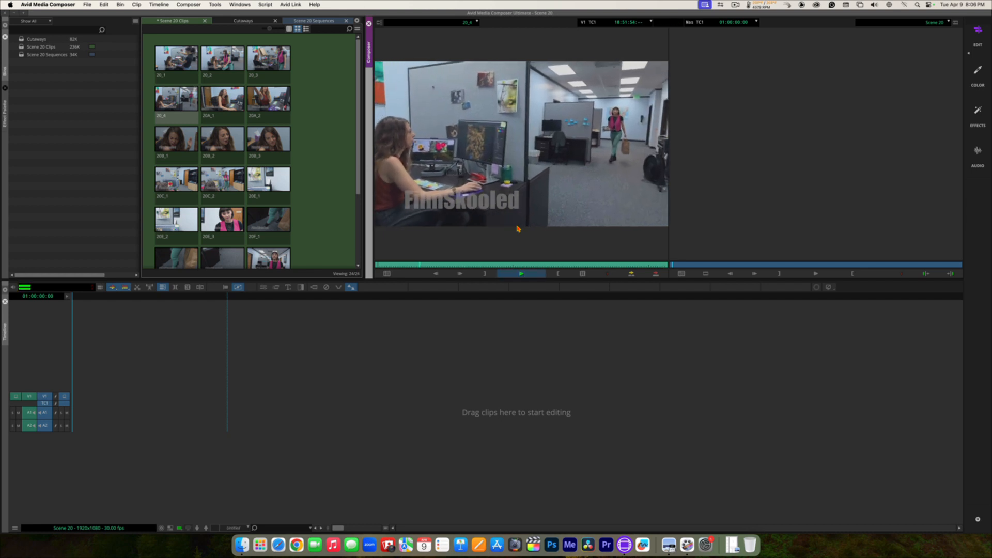
pyautogui.press('space')
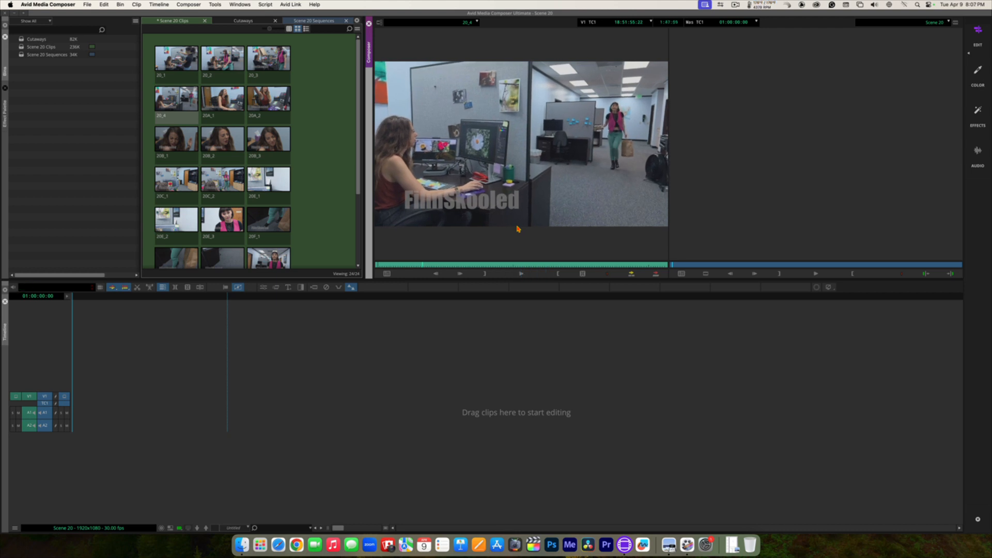
# Step: Jump between the first and last frames of clip 20_4, finishing on its first frame
pyautogui.press('Home')
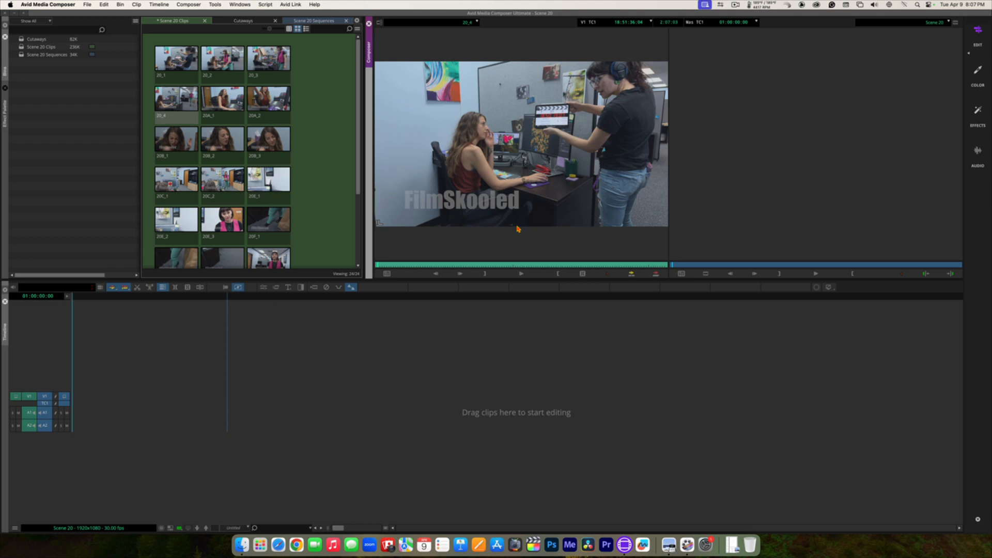
pyautogui.press('End')
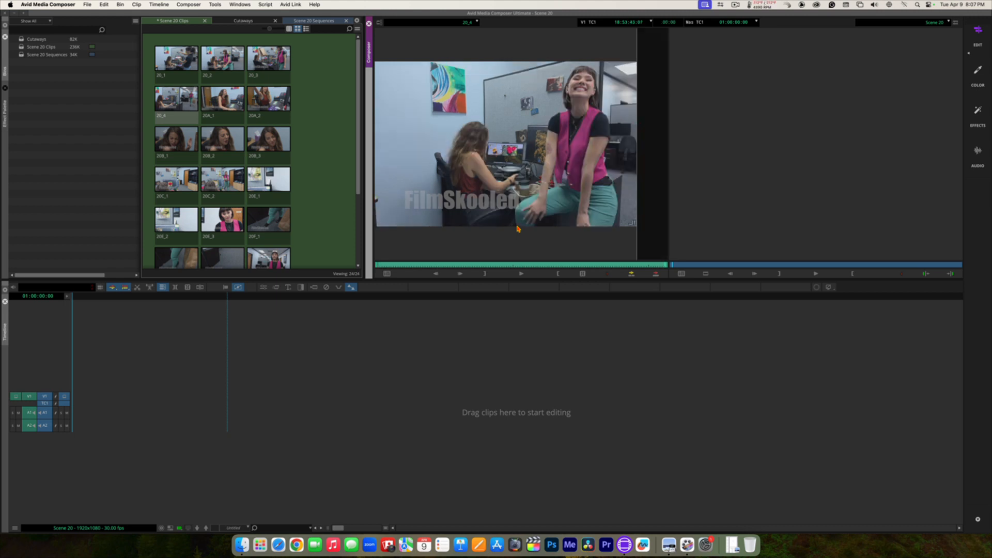
pyautogui.press('Home')
pyautogui.press('End')
pyautogui.press('Home')
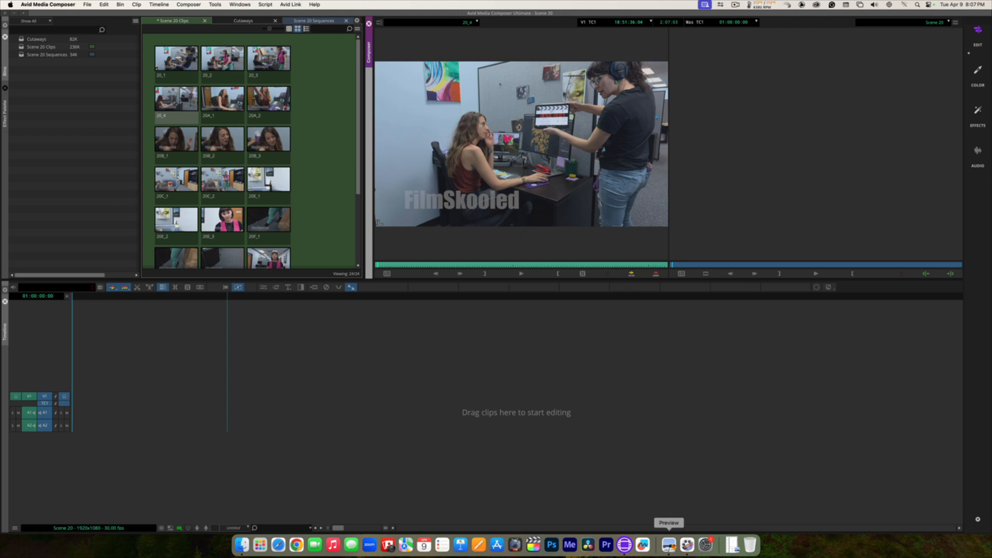
# Step: Switch to Preview to look at the TTWM Scene 20 script PDF, and hide Preview to return to the editing project
pyautogui.click(668, 544)
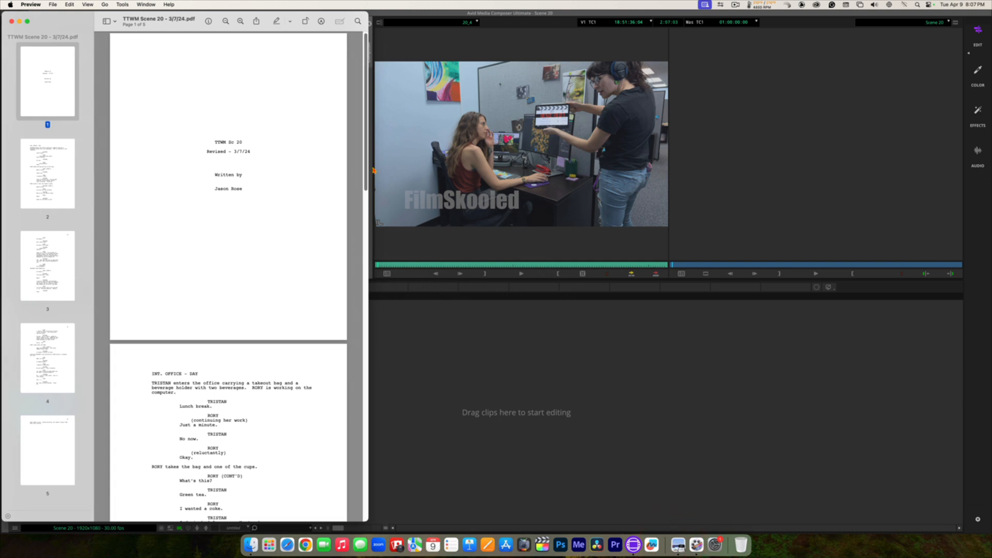
pyautogui.moveTo(365, 168)
pyautogui.mouseDown()
pyautogui.moveTo(365, 496)
pyautogui.moveTo(361, 158)
pyautogui.mouseUp()
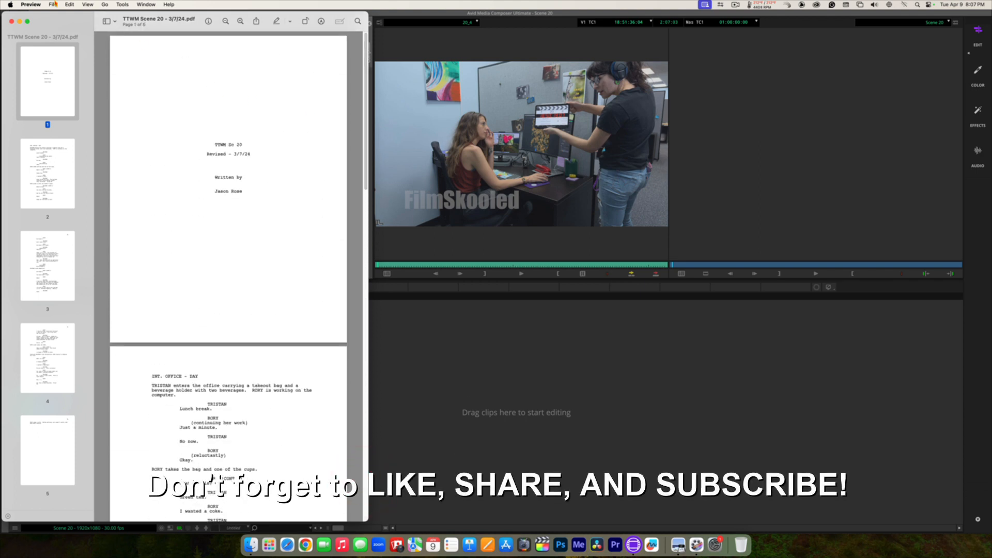
pyautogui.click(31, 4)
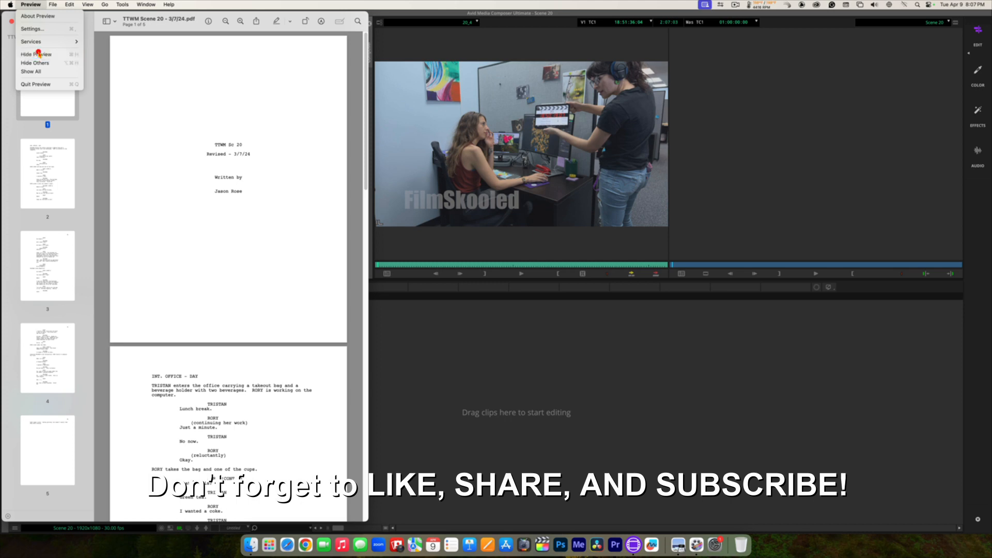
pyautogui.click(39, 54)
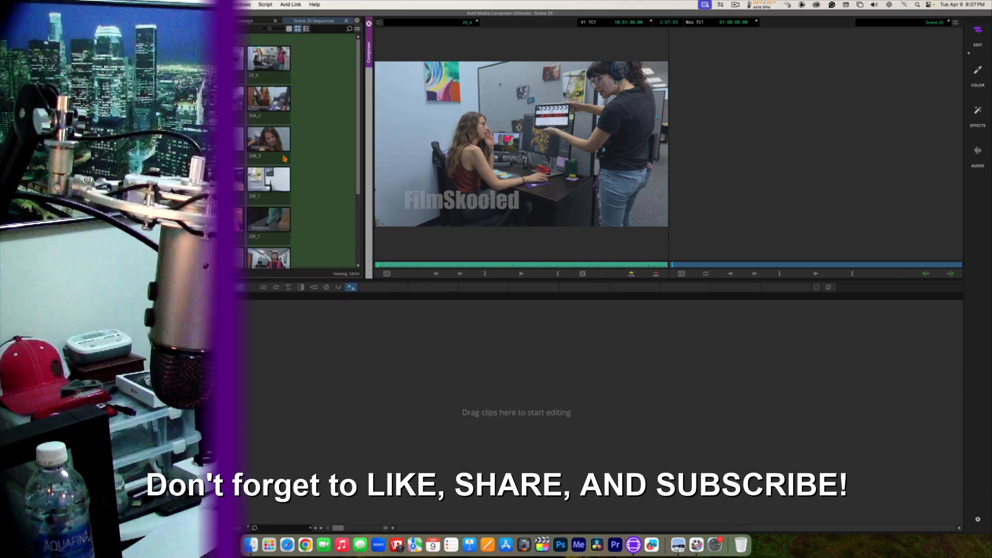